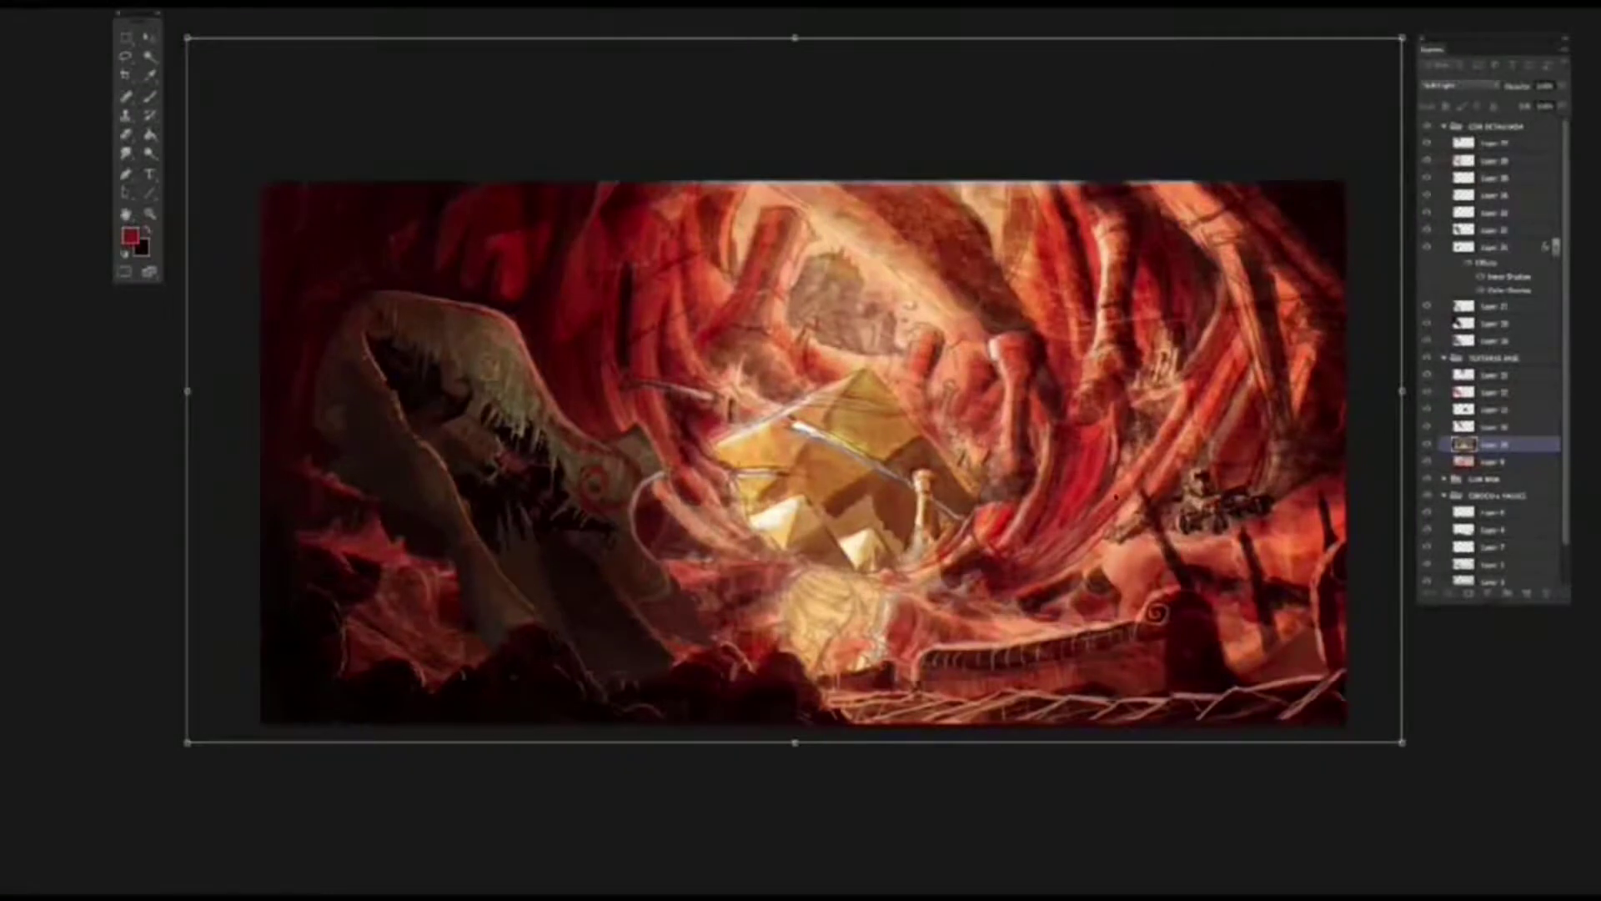
Step: Reposition and scale the selected texture layer over the cave painting
{"action": "left_click_drag", "start_coordinate": [1111, 491], "coordinate": [815, 478]}
{"action": "left_click_drag", "start_coordinate": [1434, 500], "coordinate": [1313, 392]}
{"action": "key", "text": "Return"}
Step: Hide the upper texture layers and merge the selected texture layer into the one below it
{"action": "left_click", "coordinate": [1427, 409]}
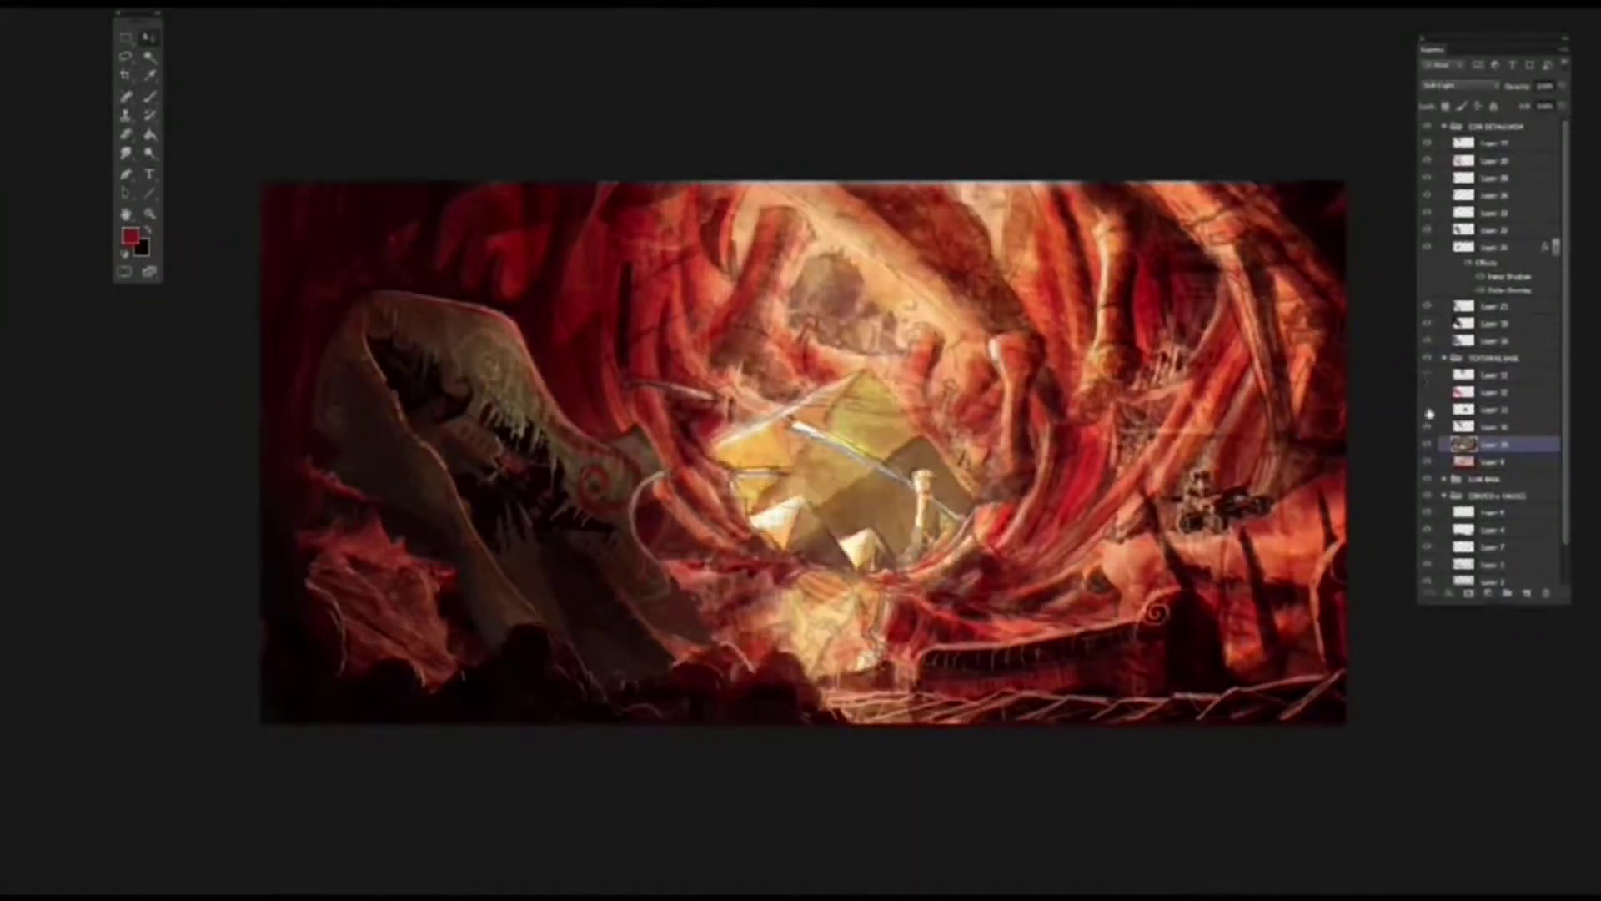
{"action": "left_click", "coordinate": [1428, 426]}
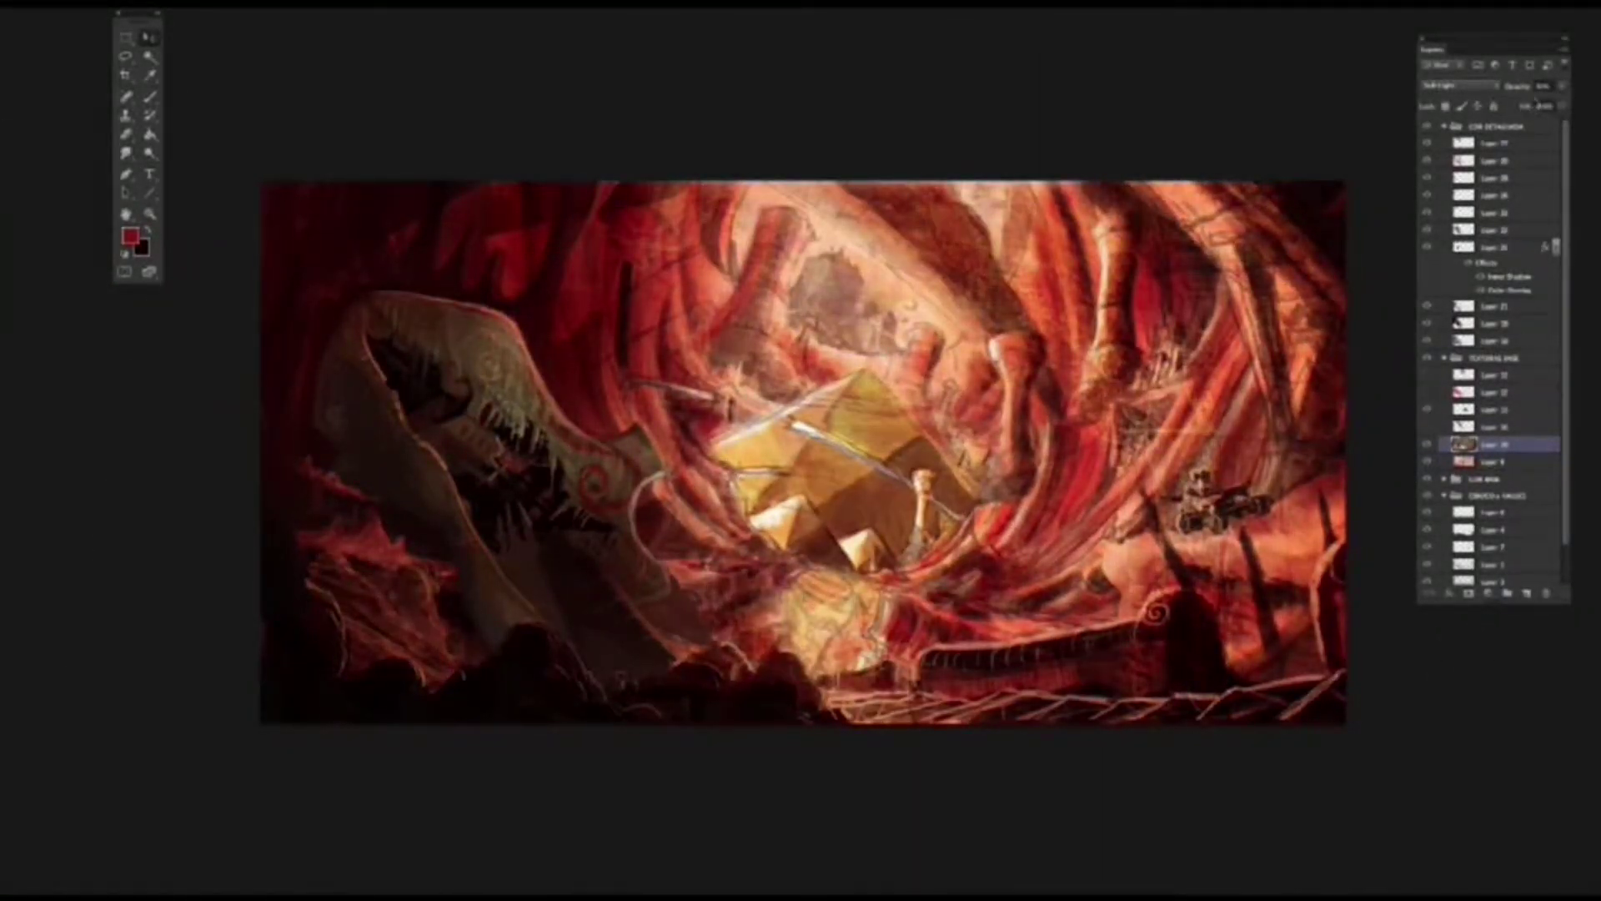
{"action": "key", "text": "ctrl+e"}
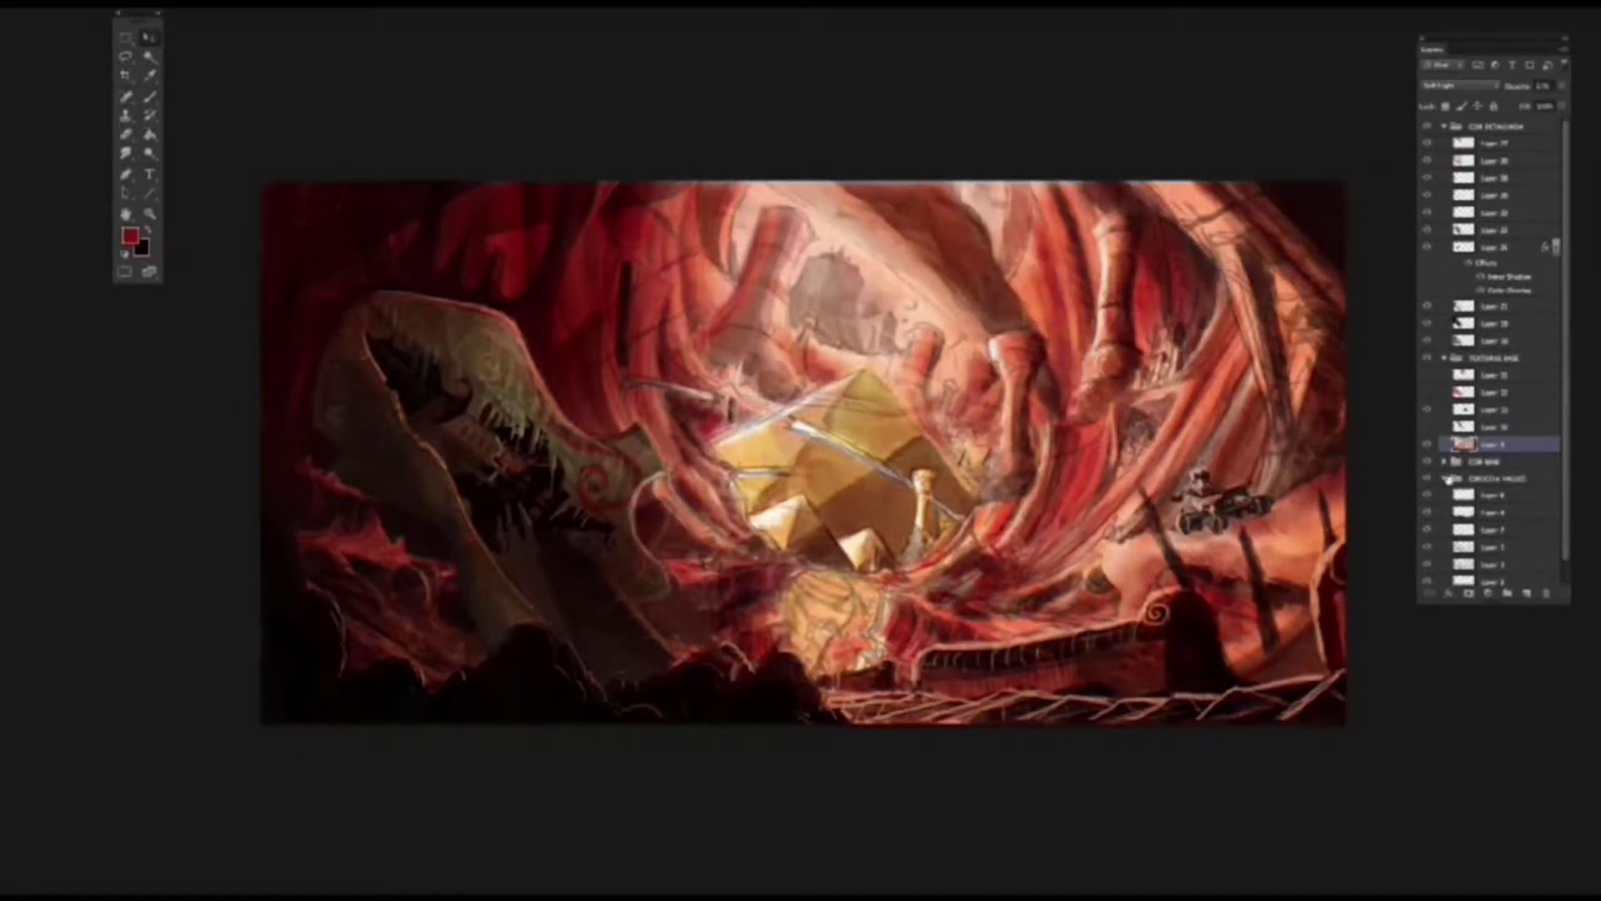
Step: Hide the remaining layers in the TEXTURAS BASE group and select its top layer
{"action": "left_click", "coordinate": [1444, 478]}
{"action": "left_click", "coordinate": [1428, 462]}
{"action": "left_click", "coordinate": [1429, 462]}
{"action": "left_click", "coordinate": [1427, 409]}
{"action": "left_click", "coordinate": [1484, 376]}
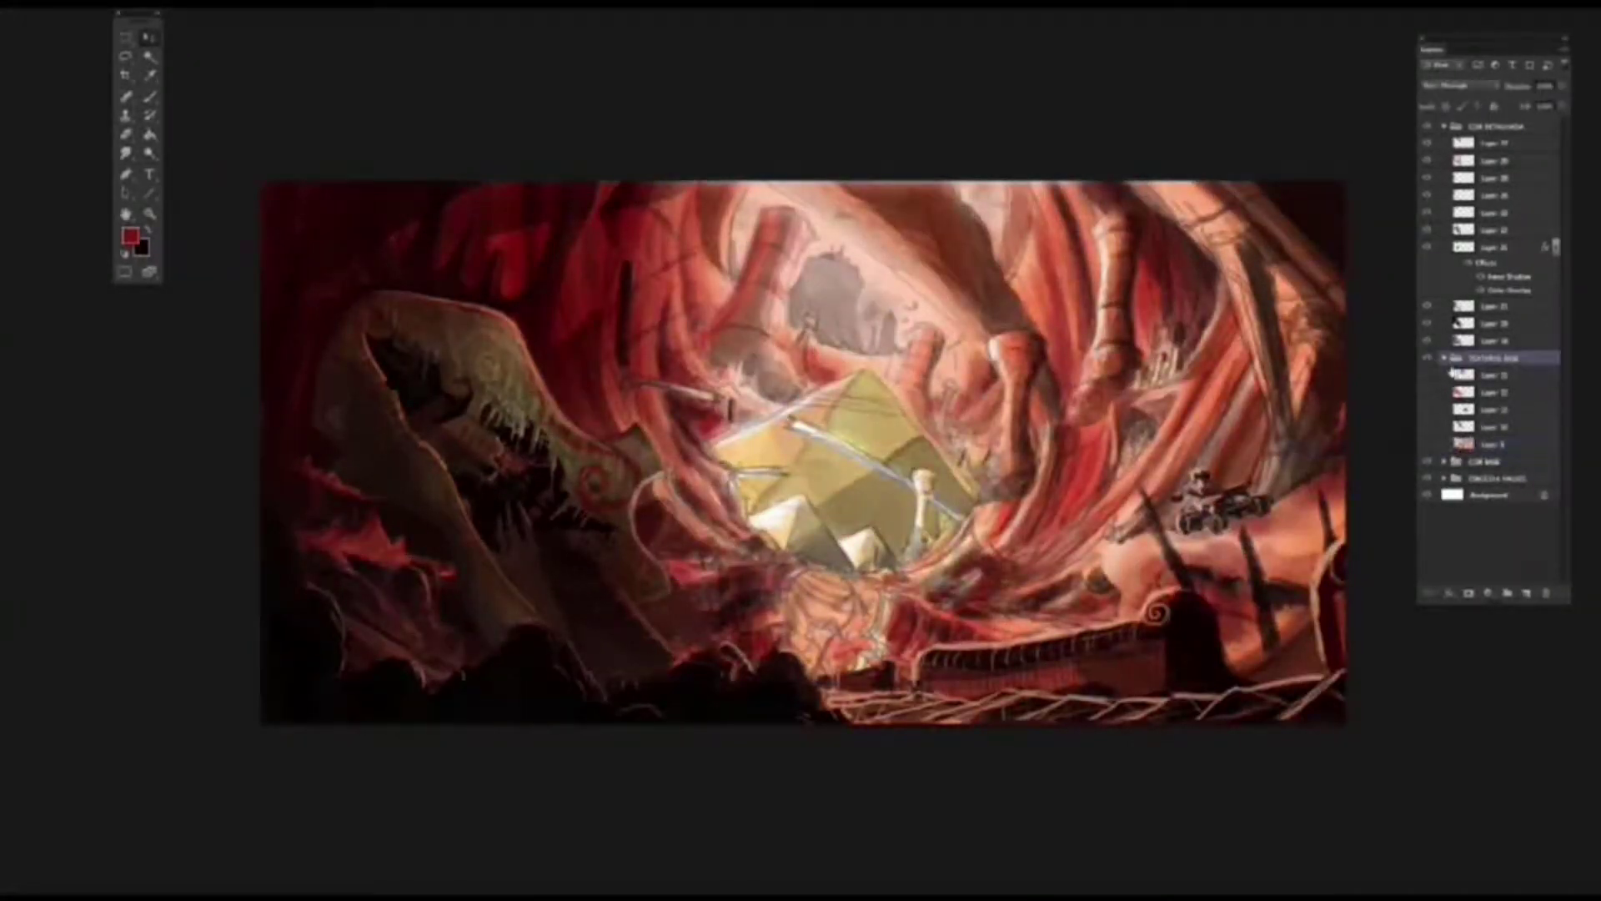
Step: Try to bring the whole red desert canyon photo into the painting as a texture layer
{"action": "left_click", "coordinate": [115, 3]}
{"action": "left_click", "coordinate": [138, 3]}
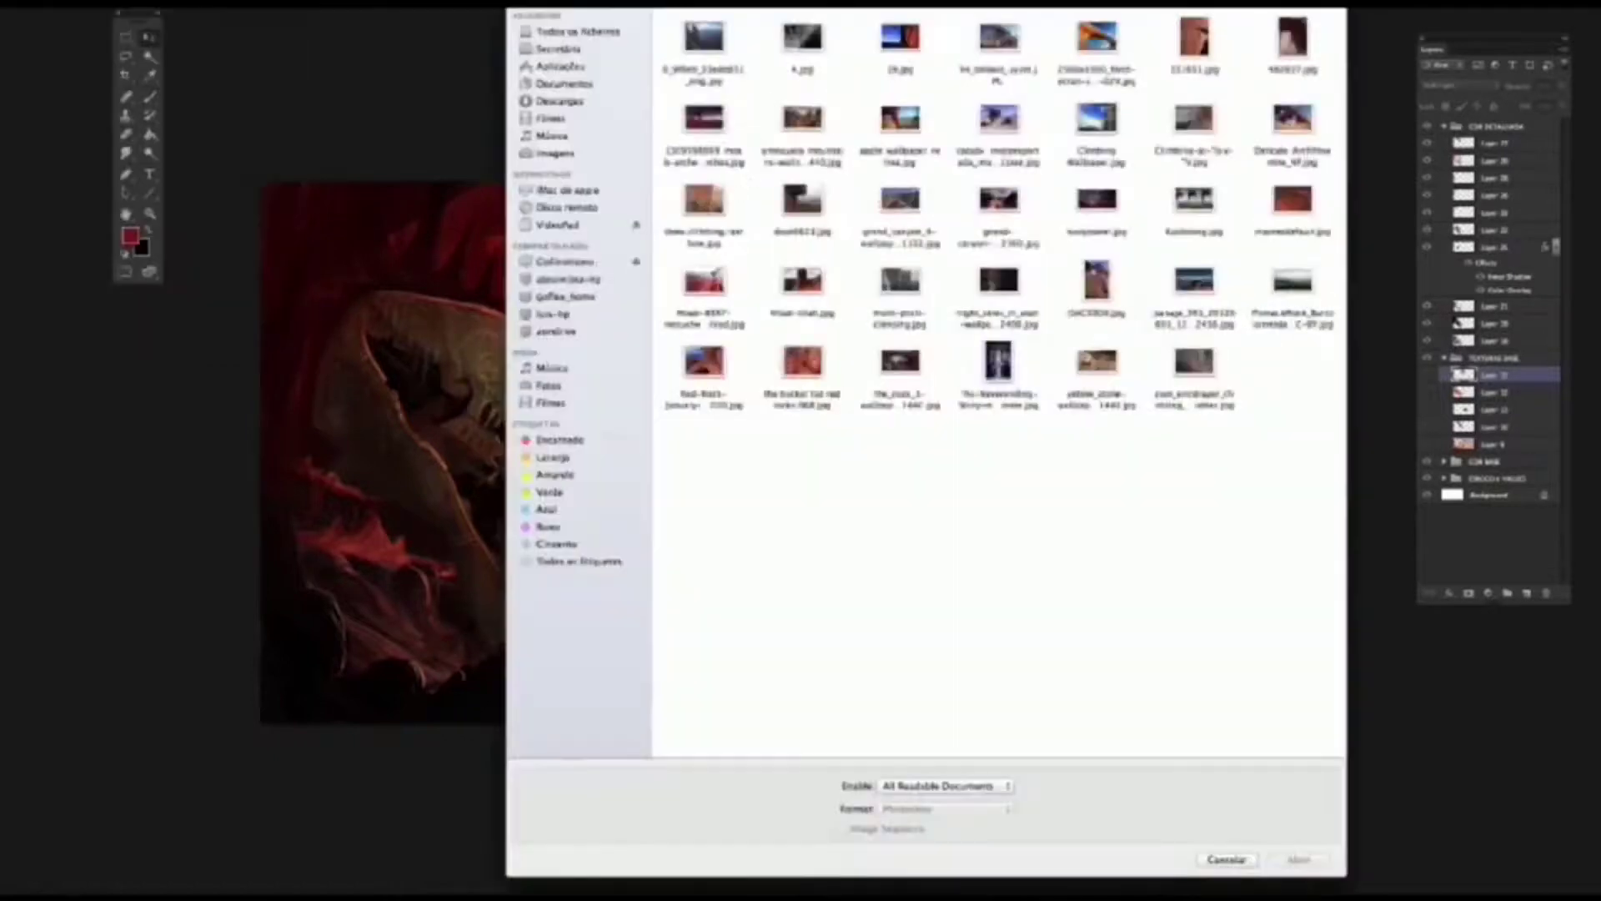
{"action": "double_click", "coordinate": [715, 275]}
{"action": "left_click", "coordinate": [126, 38]}
{"action": "left_click", "coordinate": [196, 37]}
{"action": "mouse_move", "coordinate": [260, 90]}
{"action": "left_mouse_down"}
{"action": "mouse_move", "coordinate": [672, 467]}
{"action": "mouse_move", "coordinate": [1342, 813]}
{"action": "left_mouse_up"}
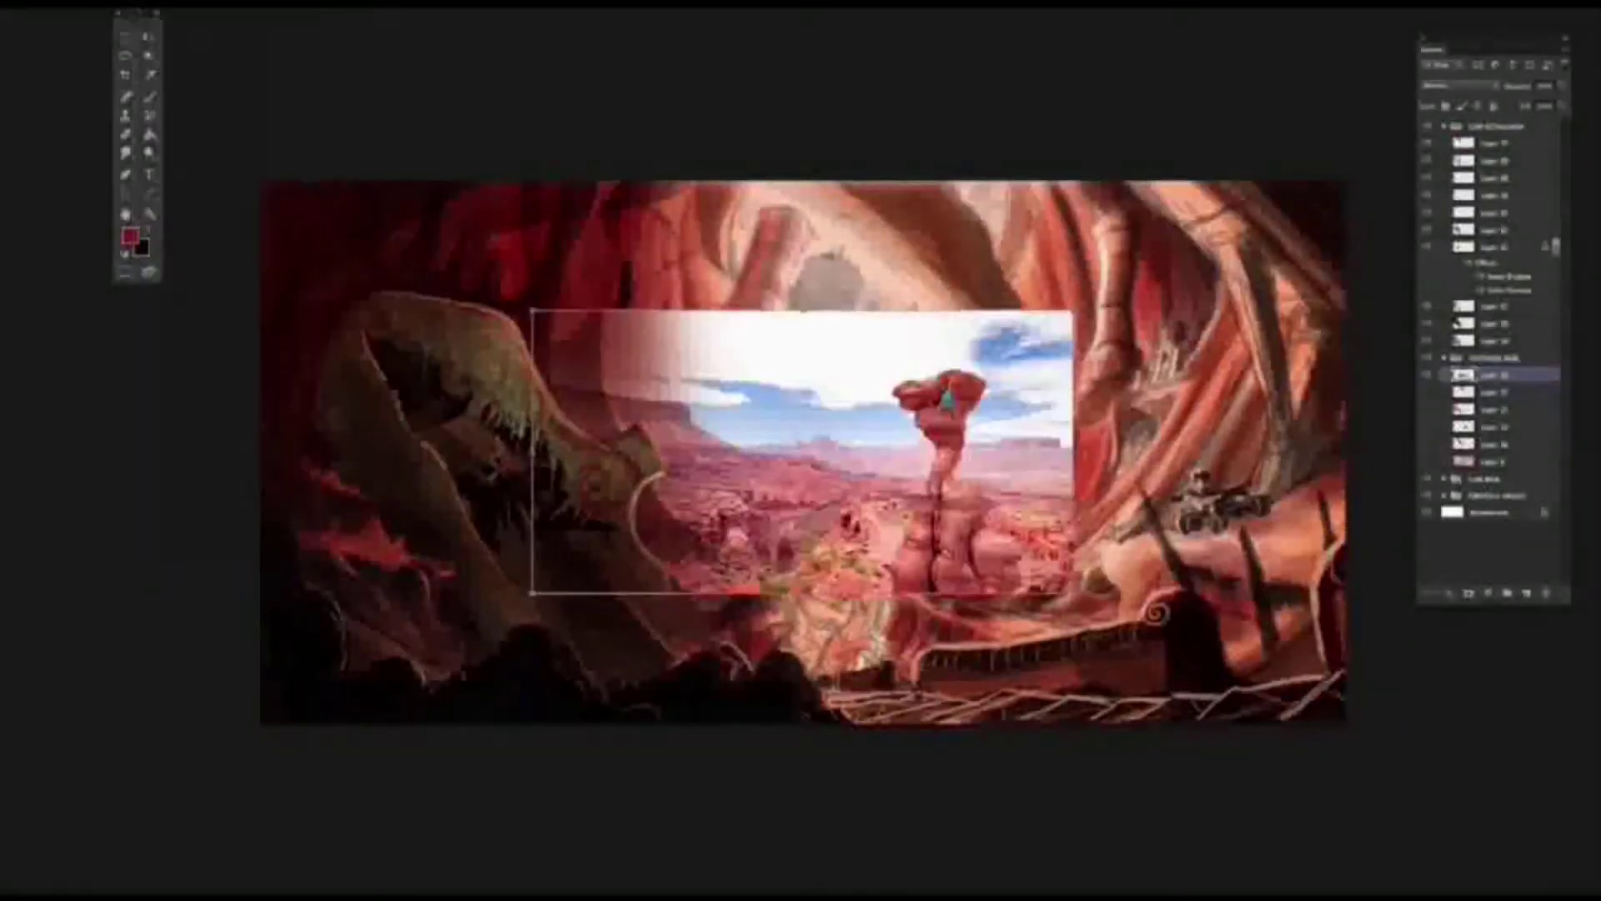
Step: Try the desert photo enlarged over the whole canvas with Multiply and Linear Dodge (Add) blending
{"action": "left_click_drag", "start_coordinate": [1072, 311], "coordinate": [1383, 79]}
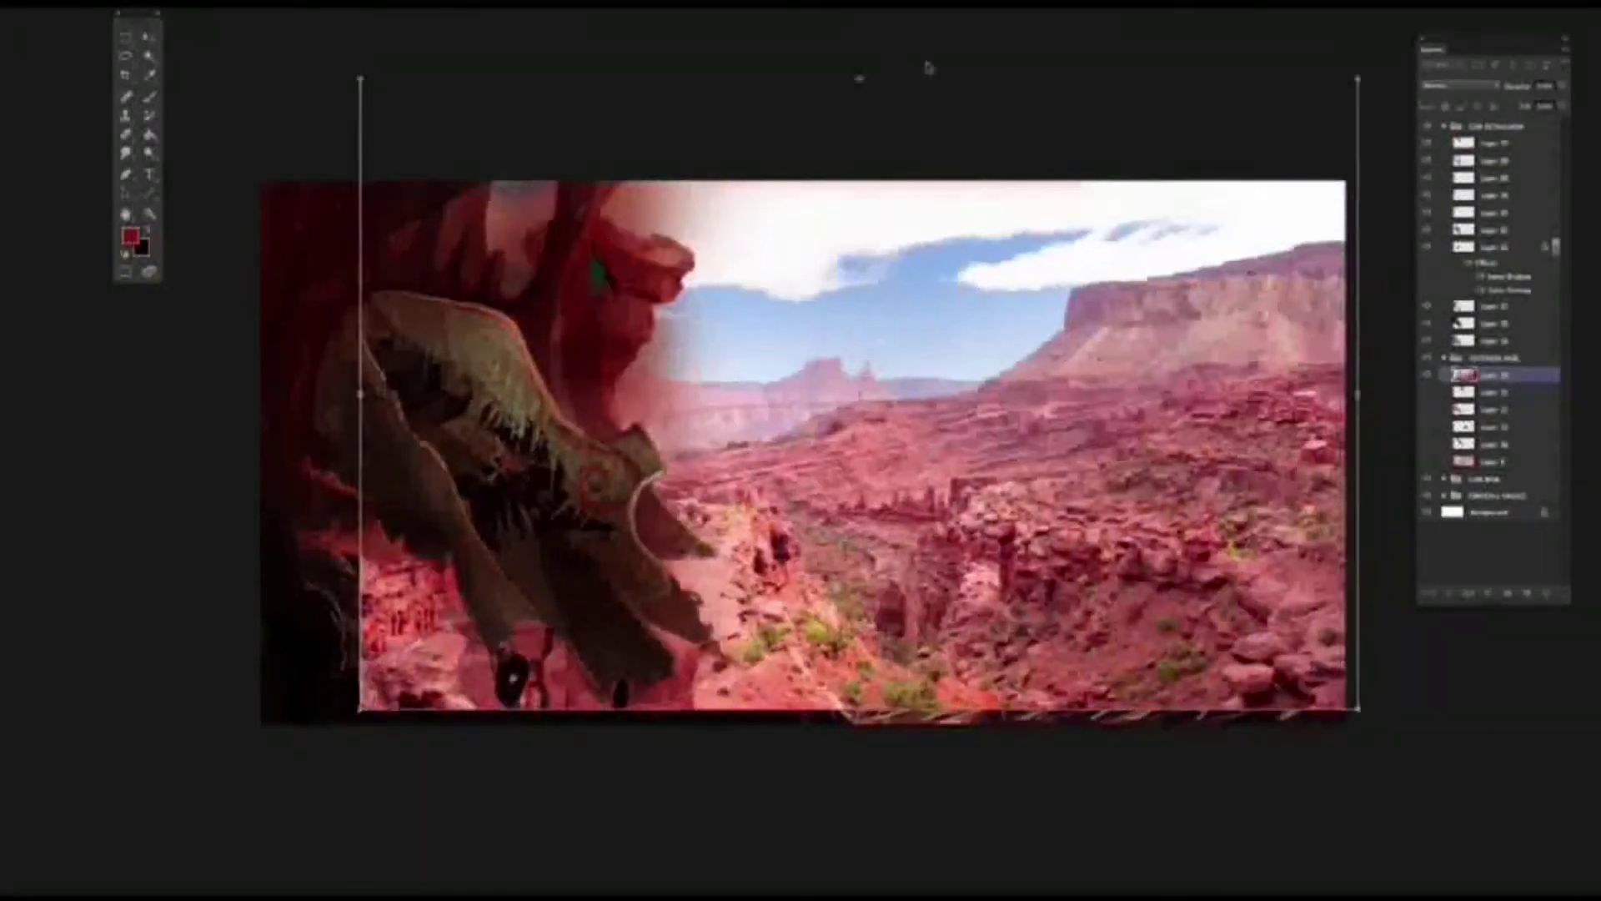
{"action": "left_click_drag", "start_coordinate": [362, 708], "coordinate": [39, 894]}
{"action": "left_click_drag", "start_coordinate": [917, 584], "coordinate": [934, 408]}
{"action": "left_click", "coordinate": [1048, 252]}
{"action": "left_click", "coordinate": [1455, 86]}
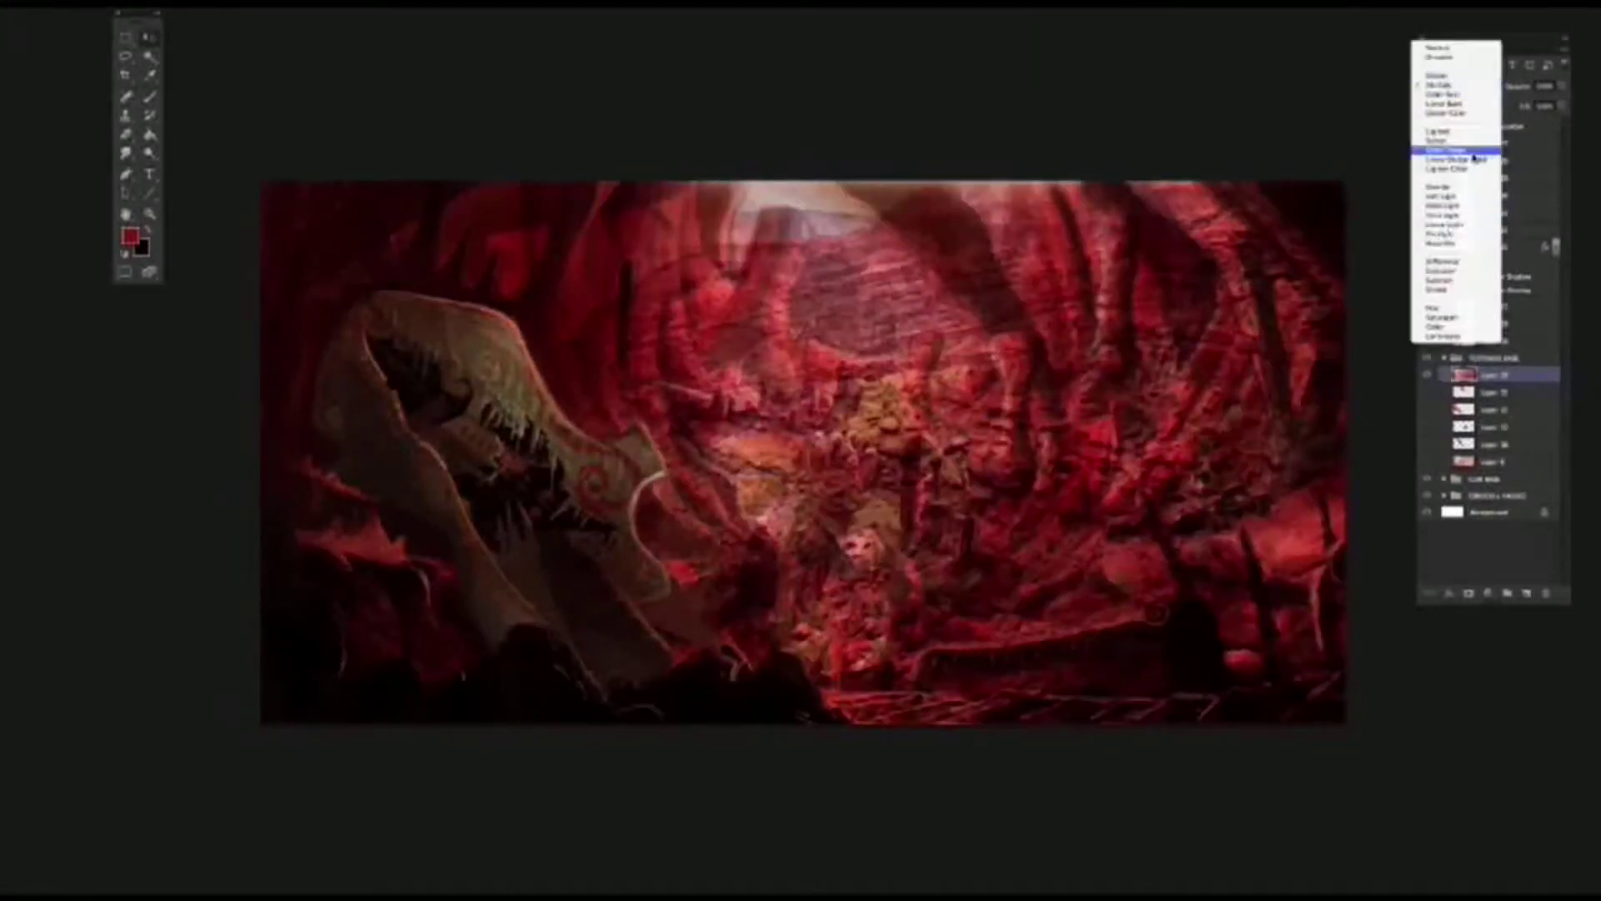
{"action": "left_click", "coordinate": [1457, 158]}
Step: Open the rock climbing photo and make a rectangular selection around its cliff face
{"action": "key", "text": "super+o"}
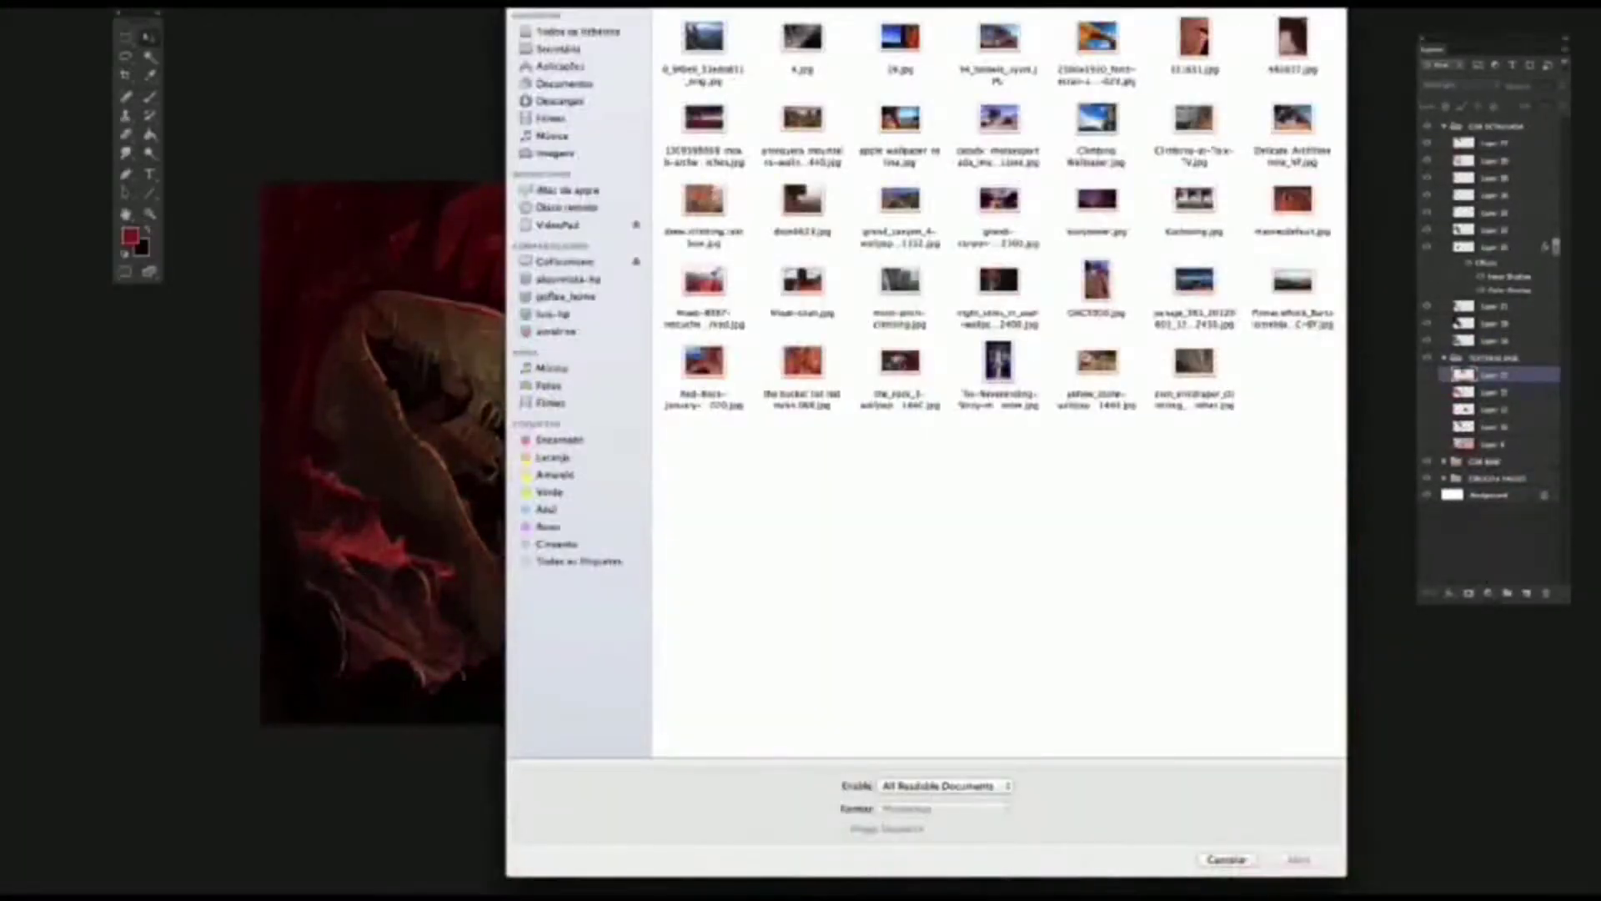
{"action": "left_click", "coordinate": [1292, 201]}
{"action": "double_click", "coordinate": [1194, 119]}
{"action": "key", "text": "m"}
{"action": "left_click_drag", "start_coordinate": [643, 34], "coordinate": [1439, 875]}
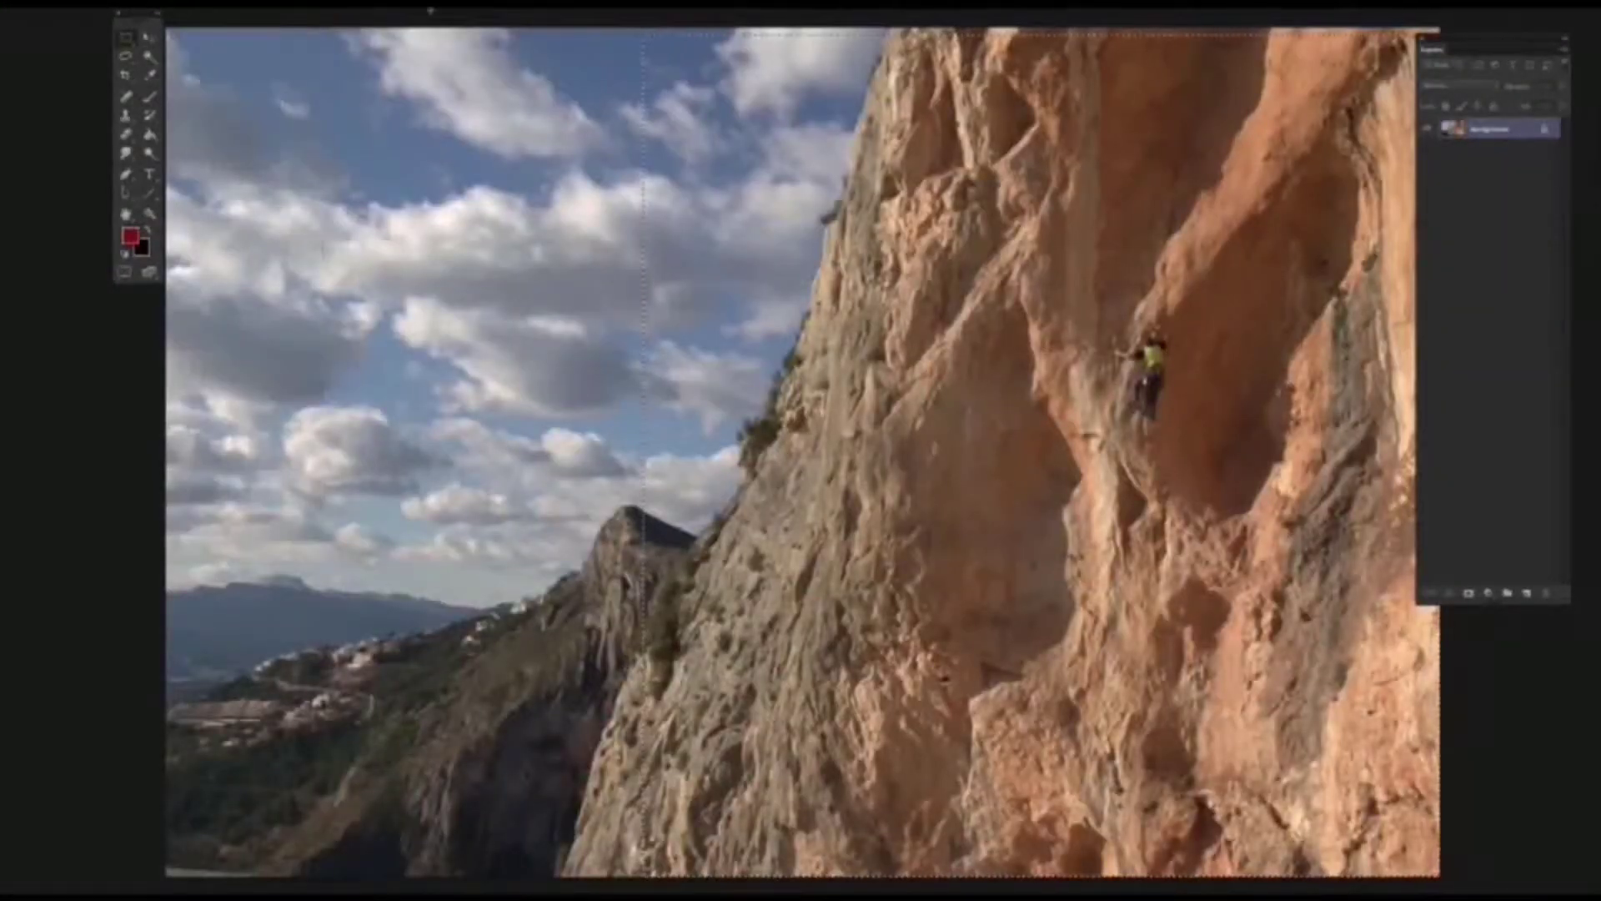
Step: Copy the cliff selection into the painting as a new texture layer and set its blending mode to Soft Light
{"action": "key", "text": "super+c"}
{"action": "key", "text": "super+v"}
{"action": "left_click", "coordinate": [1455, 86]}
{"action": "left_click", "coordinate": [1451, 123]}
{"action": "left_click", "coordinate": [1455, 85]}
{"action": "left_click", "coordinate": [1446, 202]}
Step: Move the cliff texture and stretch it until it covers the whole cave painting
{"action": "left_click", "coordinate": [149, 39]}
{"action": "left_click_drag", "start_coordinate": [935, 342], "coordinate": [1131, 335]}
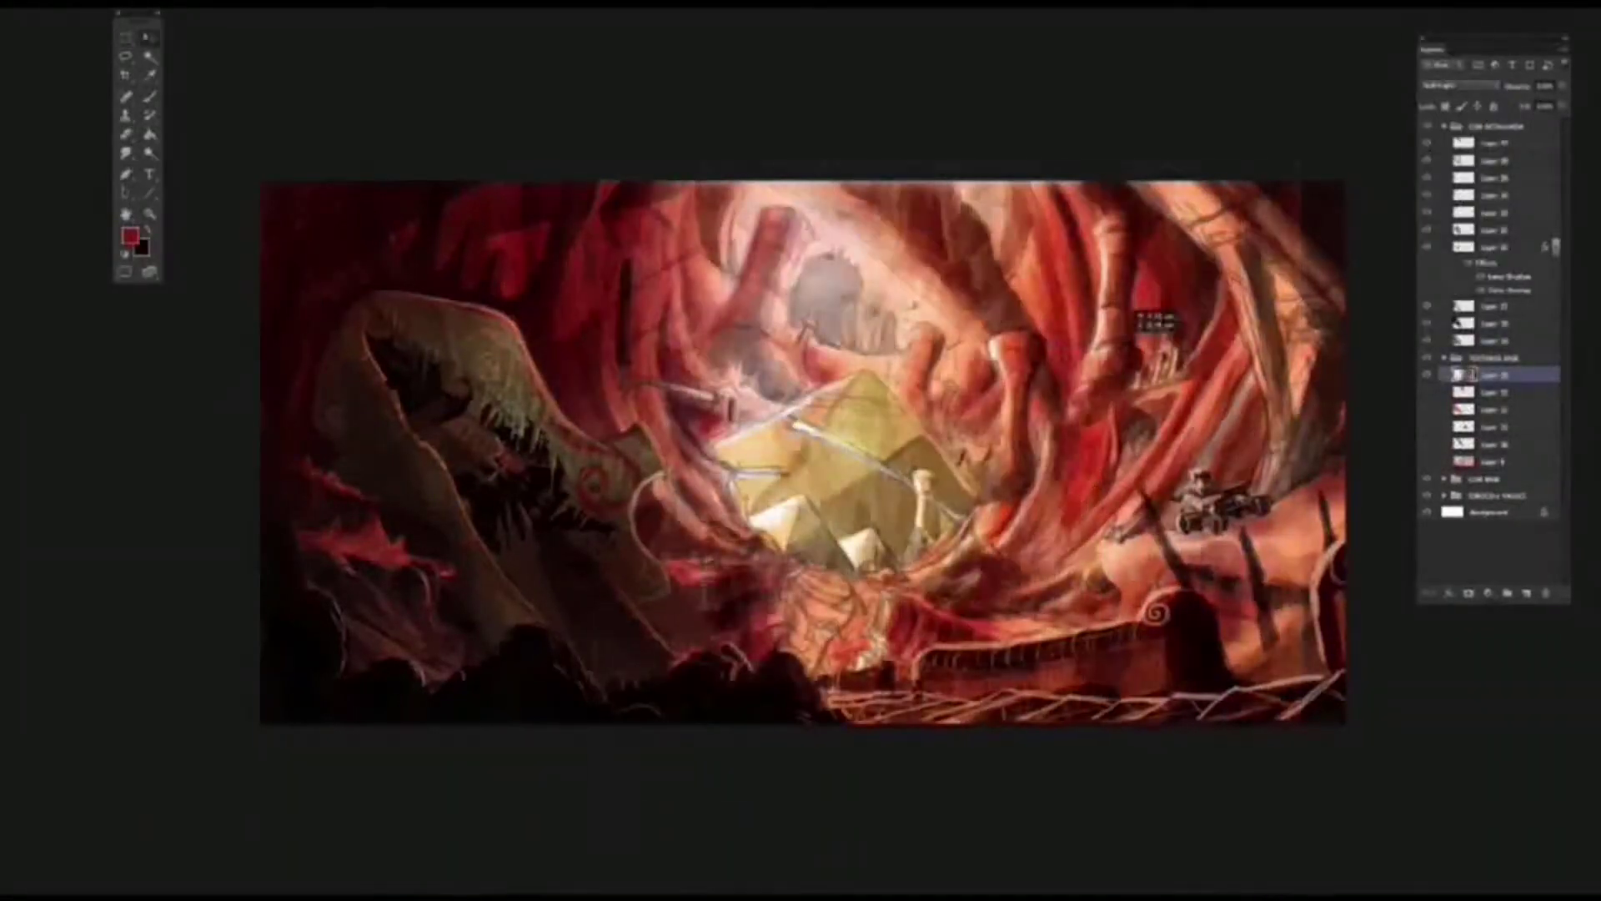
{"action": "left_click", "coordinate": [142, 4]}
{"action": "left_click", "coordinate": [166, 219]}
{"action": "left_click_drag", "start_coordinate": [1044, 757], "coordinate": [1044, 726]}
{"action": "left_click_drag", "start_coordinate": [751, 454], "coordinate": [136, 422]}
{"action": "left_click_drag", "start_coordinate": [743, 184], "coordinate": [743, 54]}
{"action": "key", "text": "Return"}
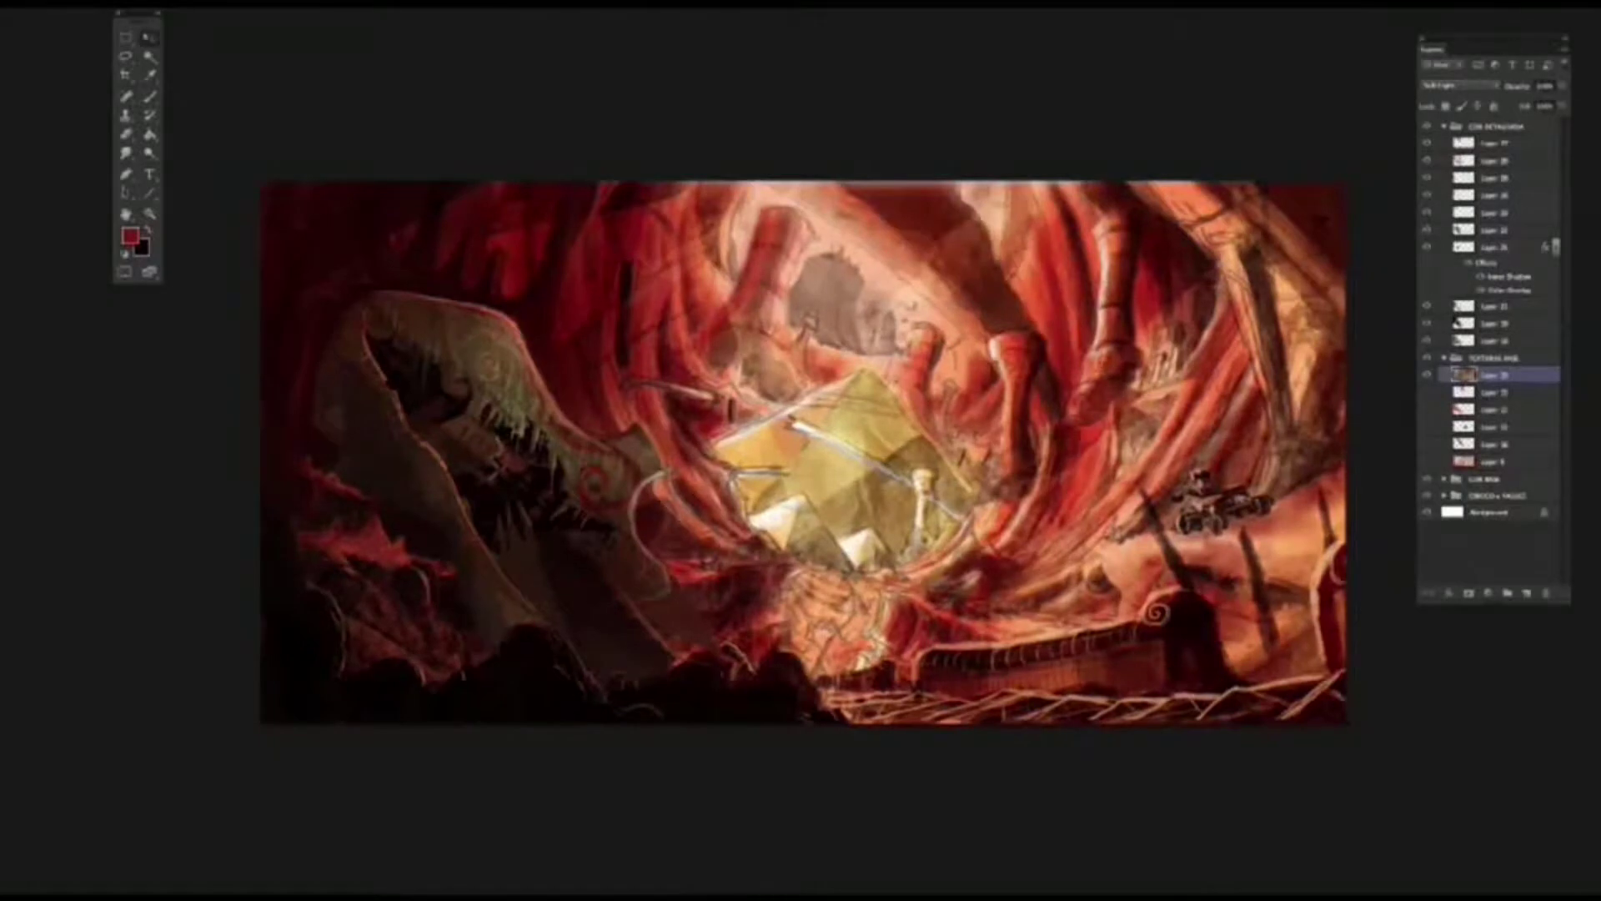
Step: Lower the cliff texture layer's opacity and make the other texture layers visible
{"action": "left_click_drag", "start_coordinate": [1561, 86], "coordinate": [1538, 106]}
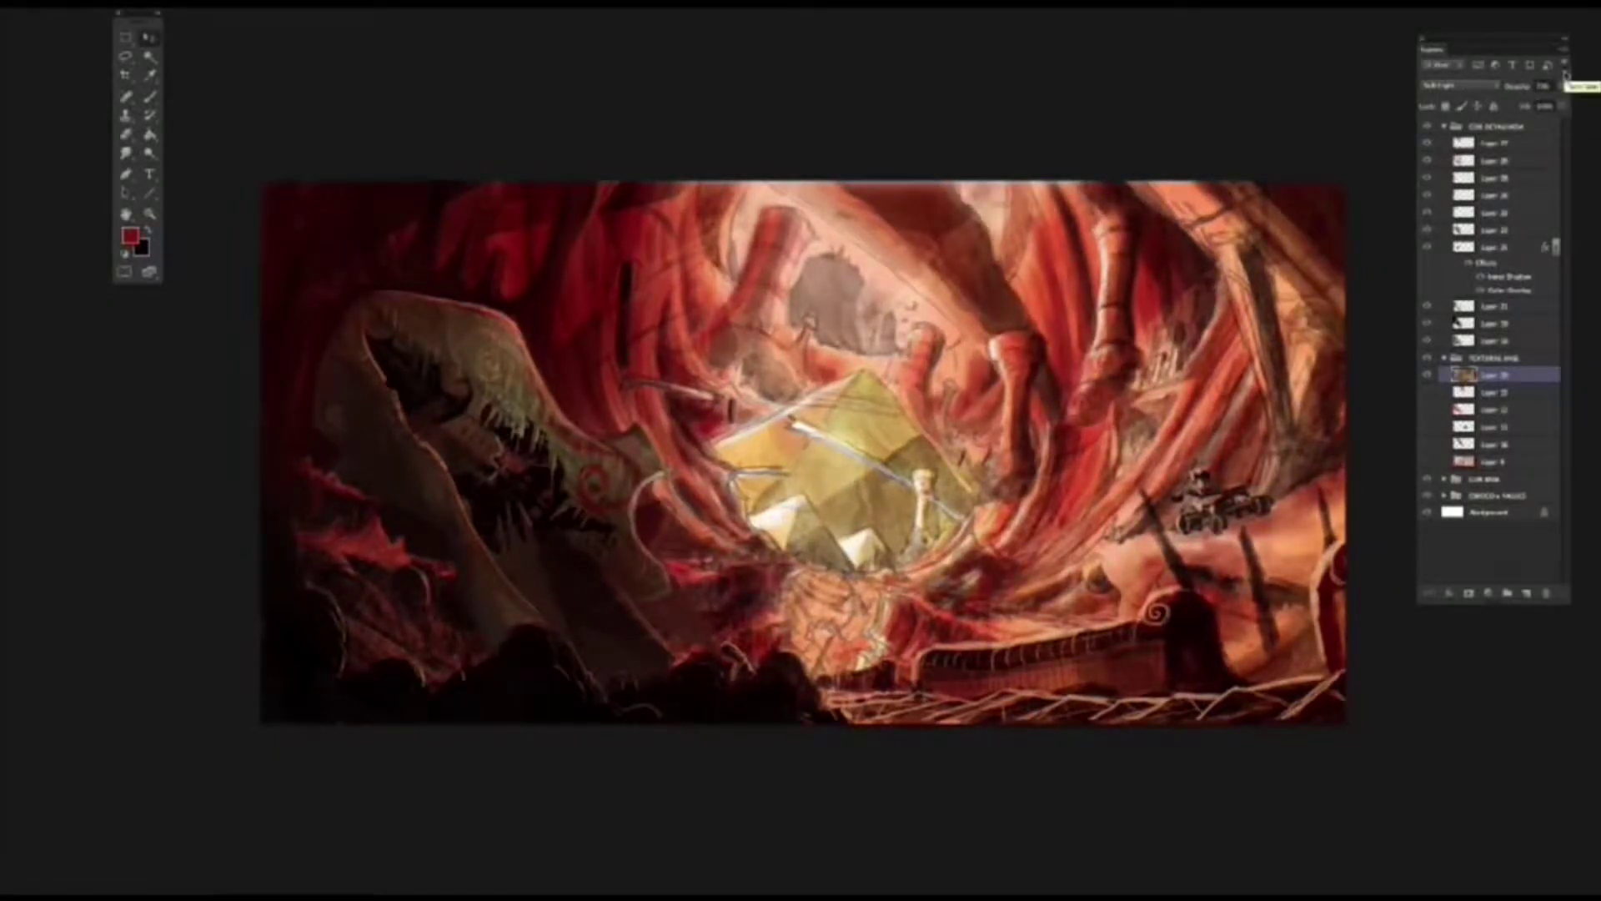
{"action": "left_click", "coordinate": [1427, 375]}
{"action": "left_click_drag", "start_coordinate": [1426, 392], "coordinate": [1429, 460]}
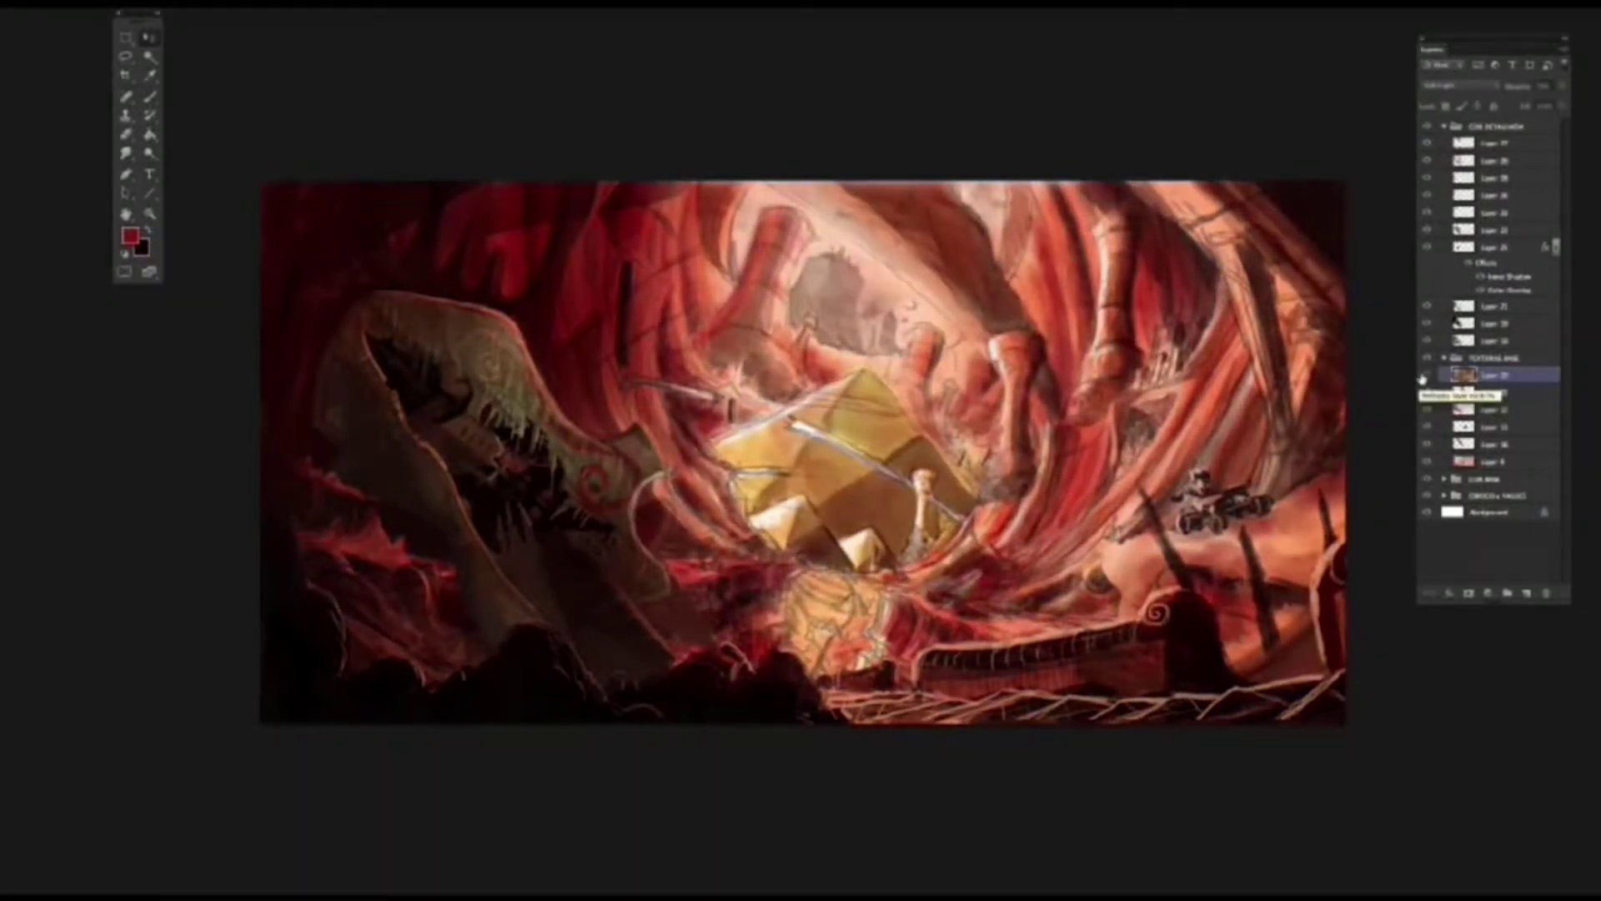
{"action": "left_click", "coordinate": [1426, 461]}
{"action": "double_click", "coordinate": [1524, 379]}
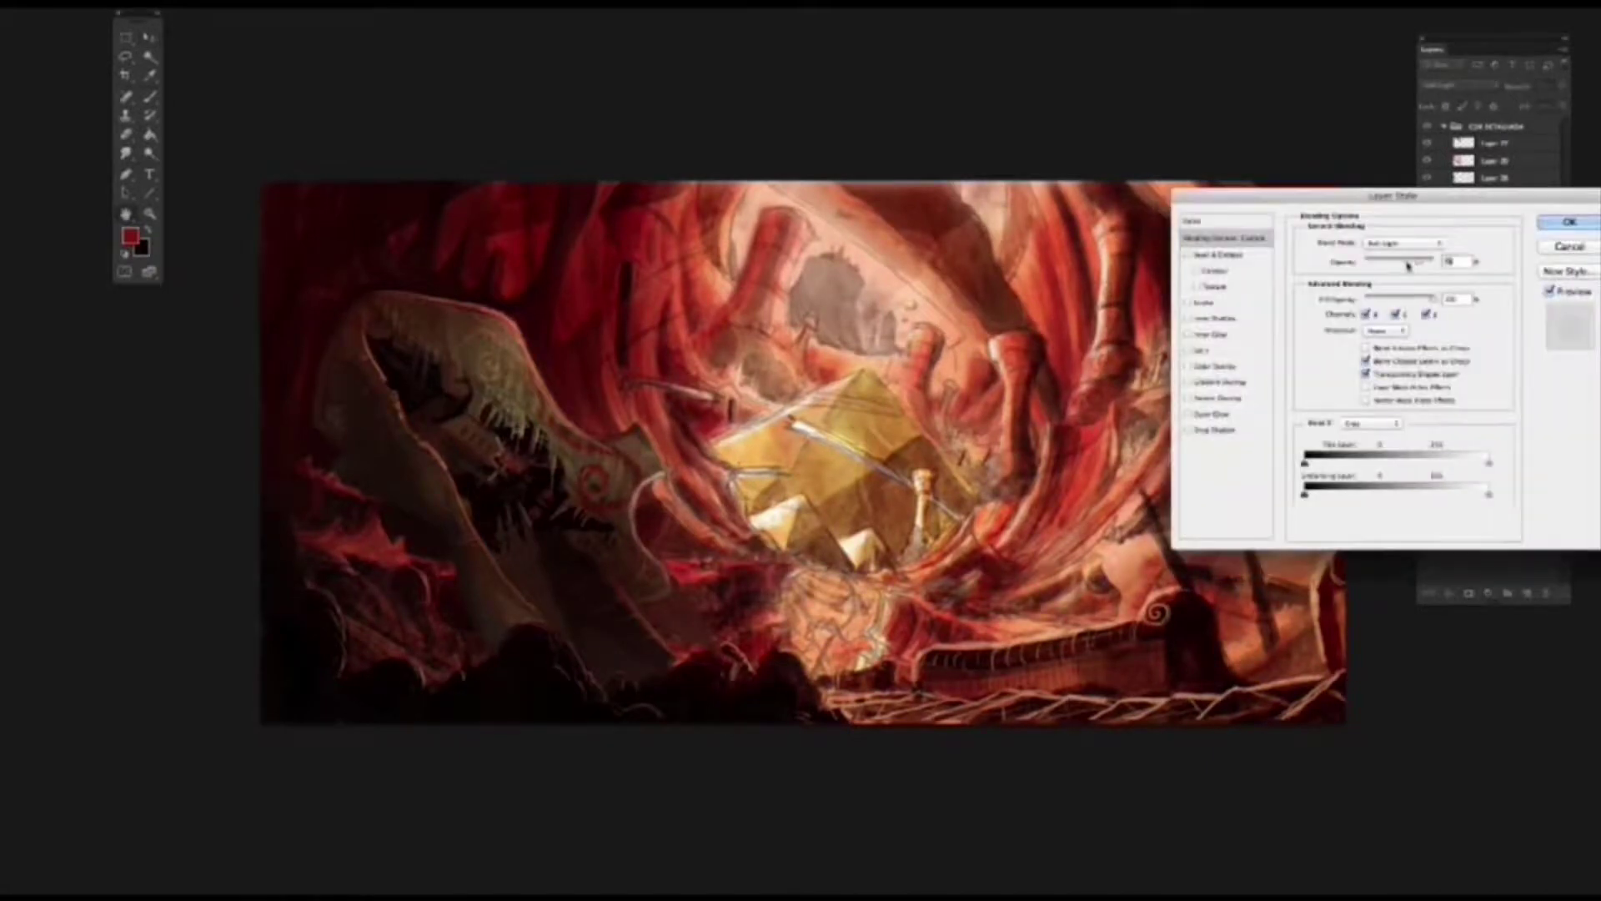
{"action": "left_click", "coordinate": [1556, 222]}
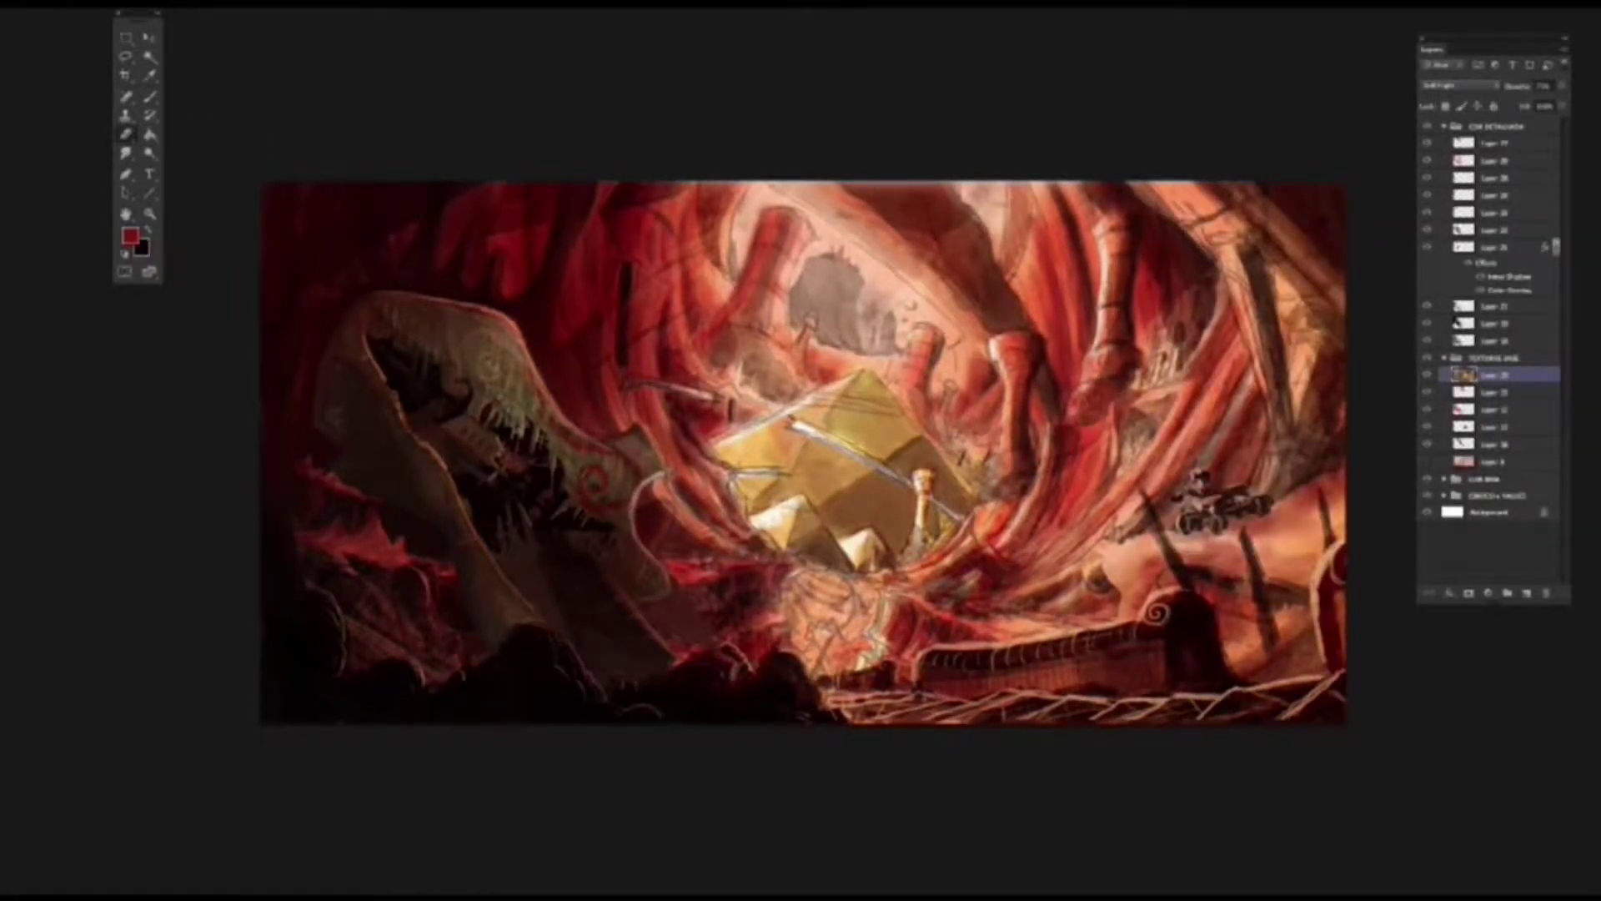
Step: Compare the painting with and without the lowest texture layer, Layer 9
{"action": "left_click", "coordinate": [1492, 461]}
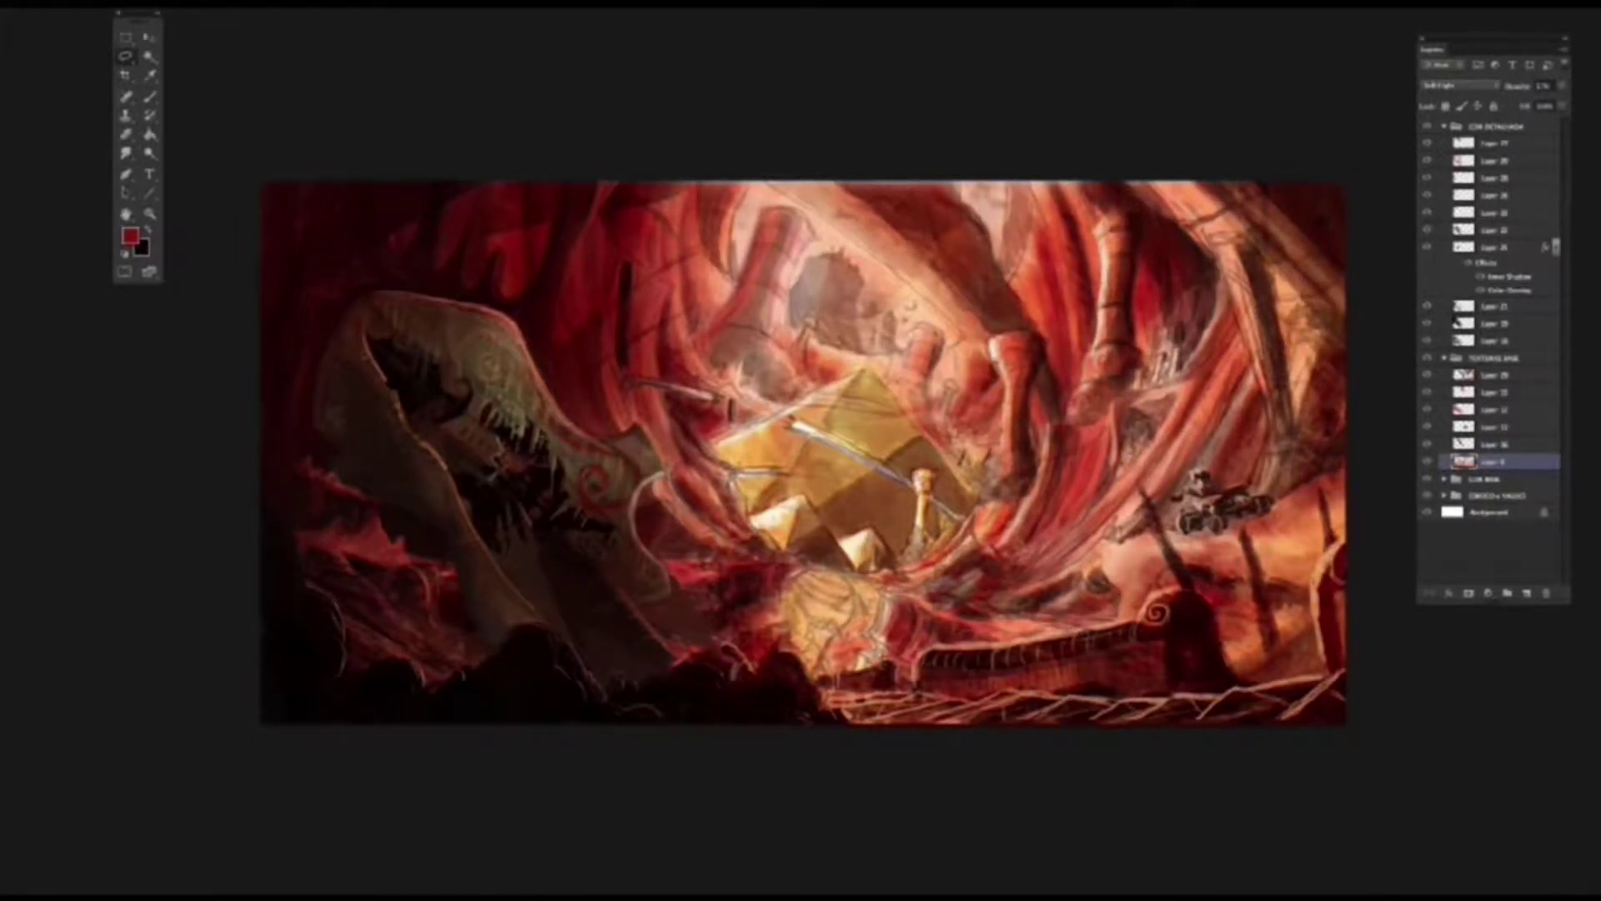
{"action": "left_click", "coordinate": [1426, 462]}
{"action": "left_click", "coordinate": [1427, 464]}
Step: Collapse the texture and detailed colour groups, and check the painting without the detailed colour group
{"action": "left_click", "coordinate": [1444, 358]}
{"action": "left_click", "coordinate": [1444, 126]}
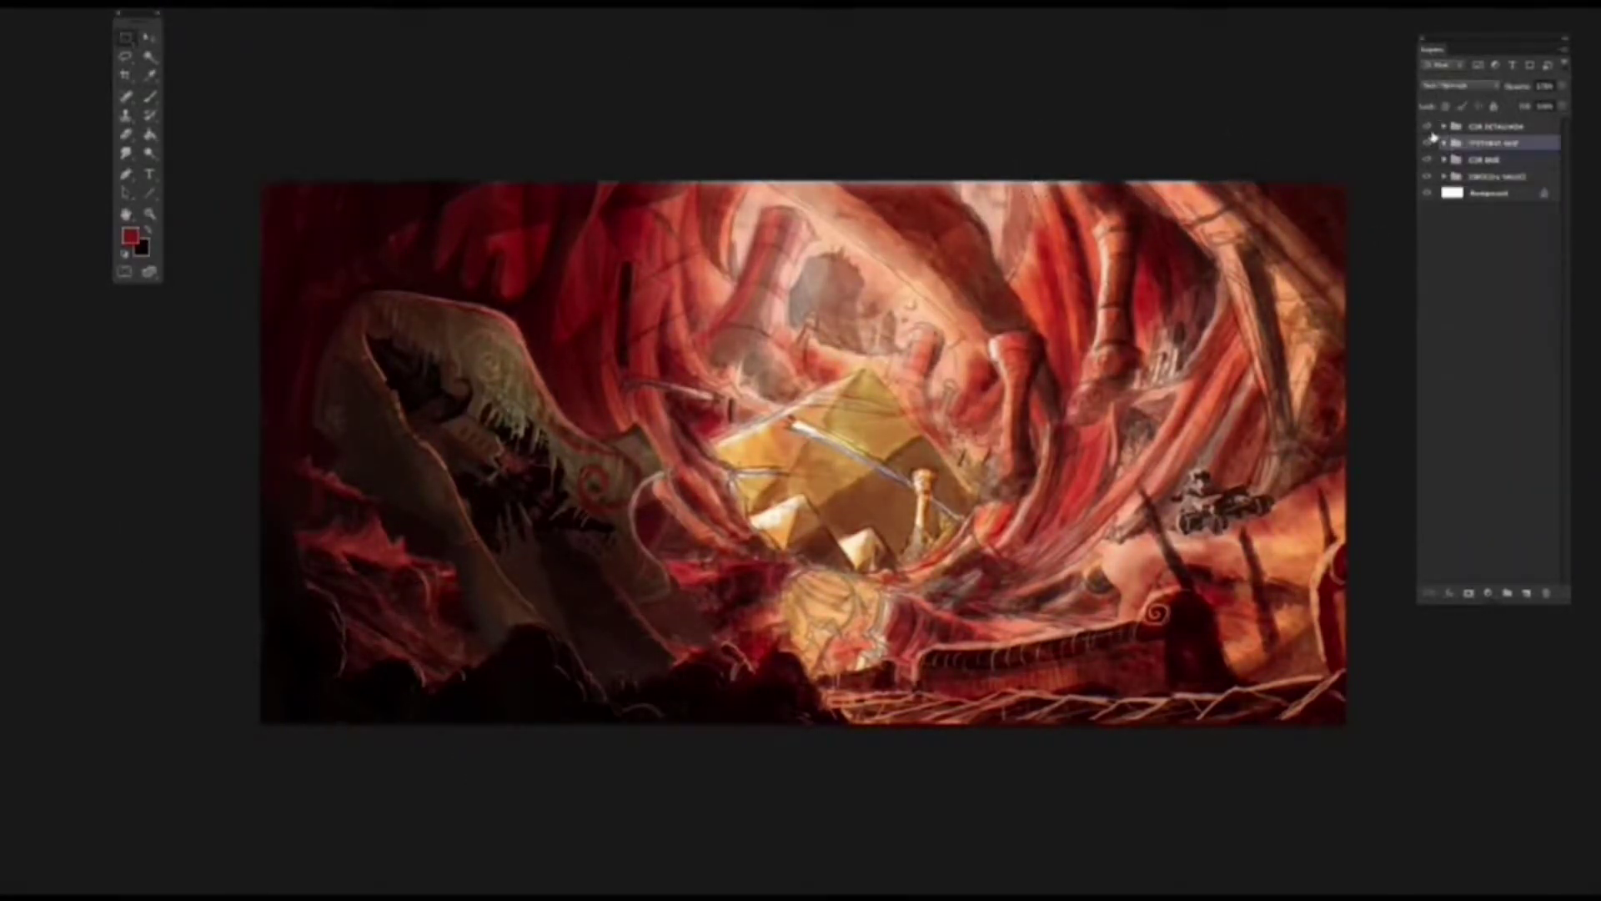
{"action": "left_click", "coordinate": [1427, 126]}
{"action": "left_click", "coordinate": [1427, 126]}
{"action": "left_click", "coordinate": [1445, 127]}
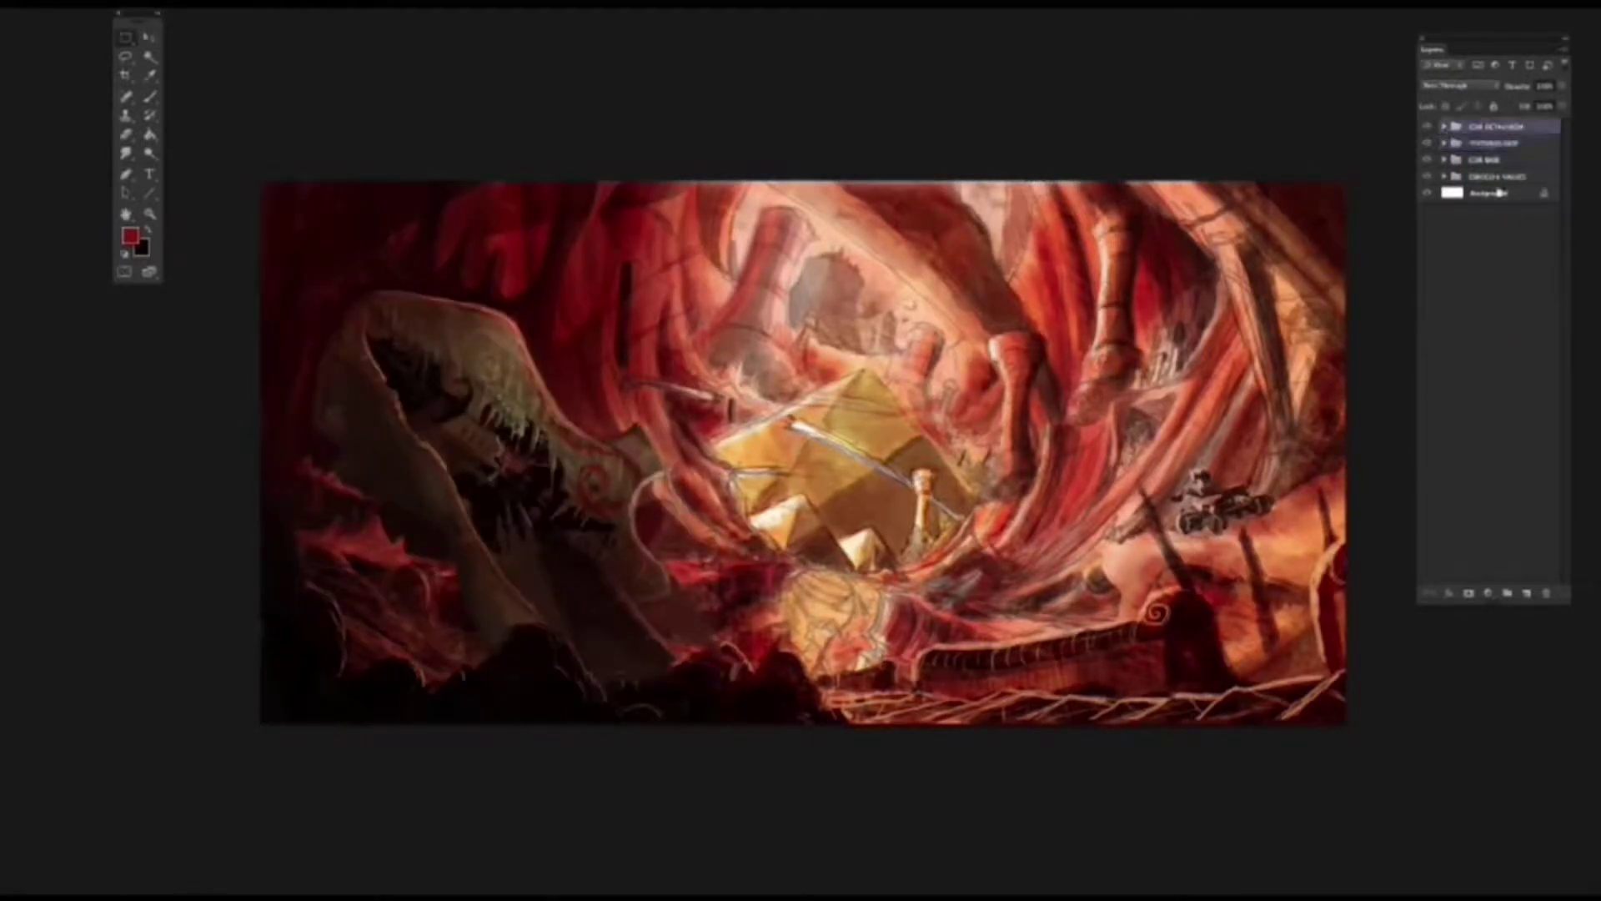
Step: Add a new layer above all the groups and set its blending mode to Multiply
{"action": "key", "text": "ctrl+shift+alt+n"}
{"action": "left_click", "coordinate": [1459, 85]}
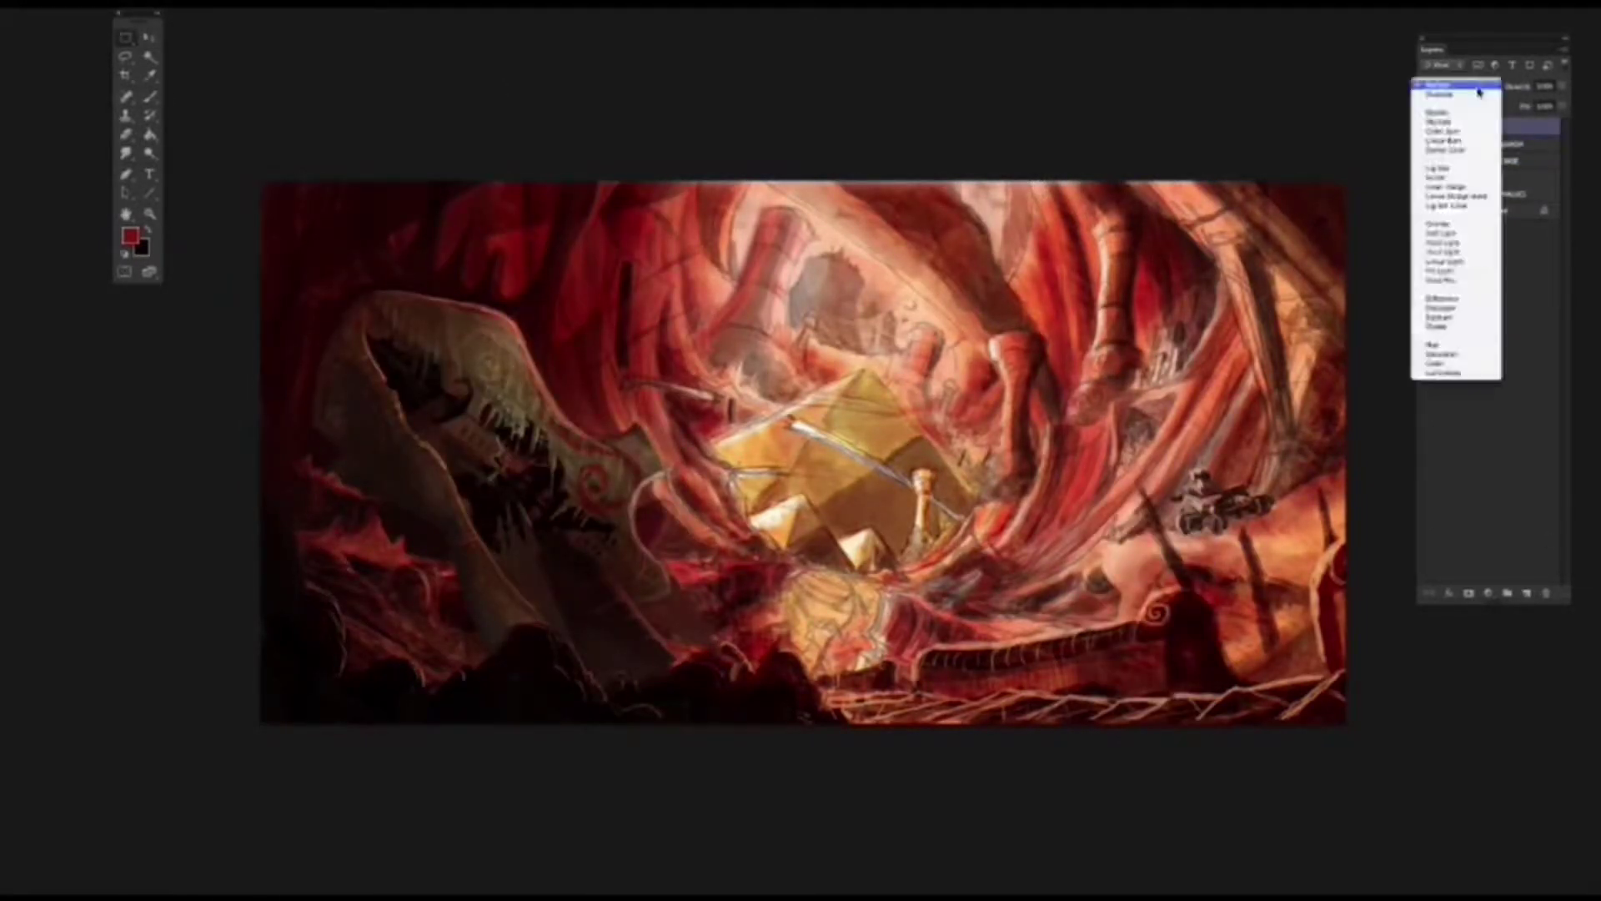
{"action": "left_click", "coordinate": [1451, 130]}
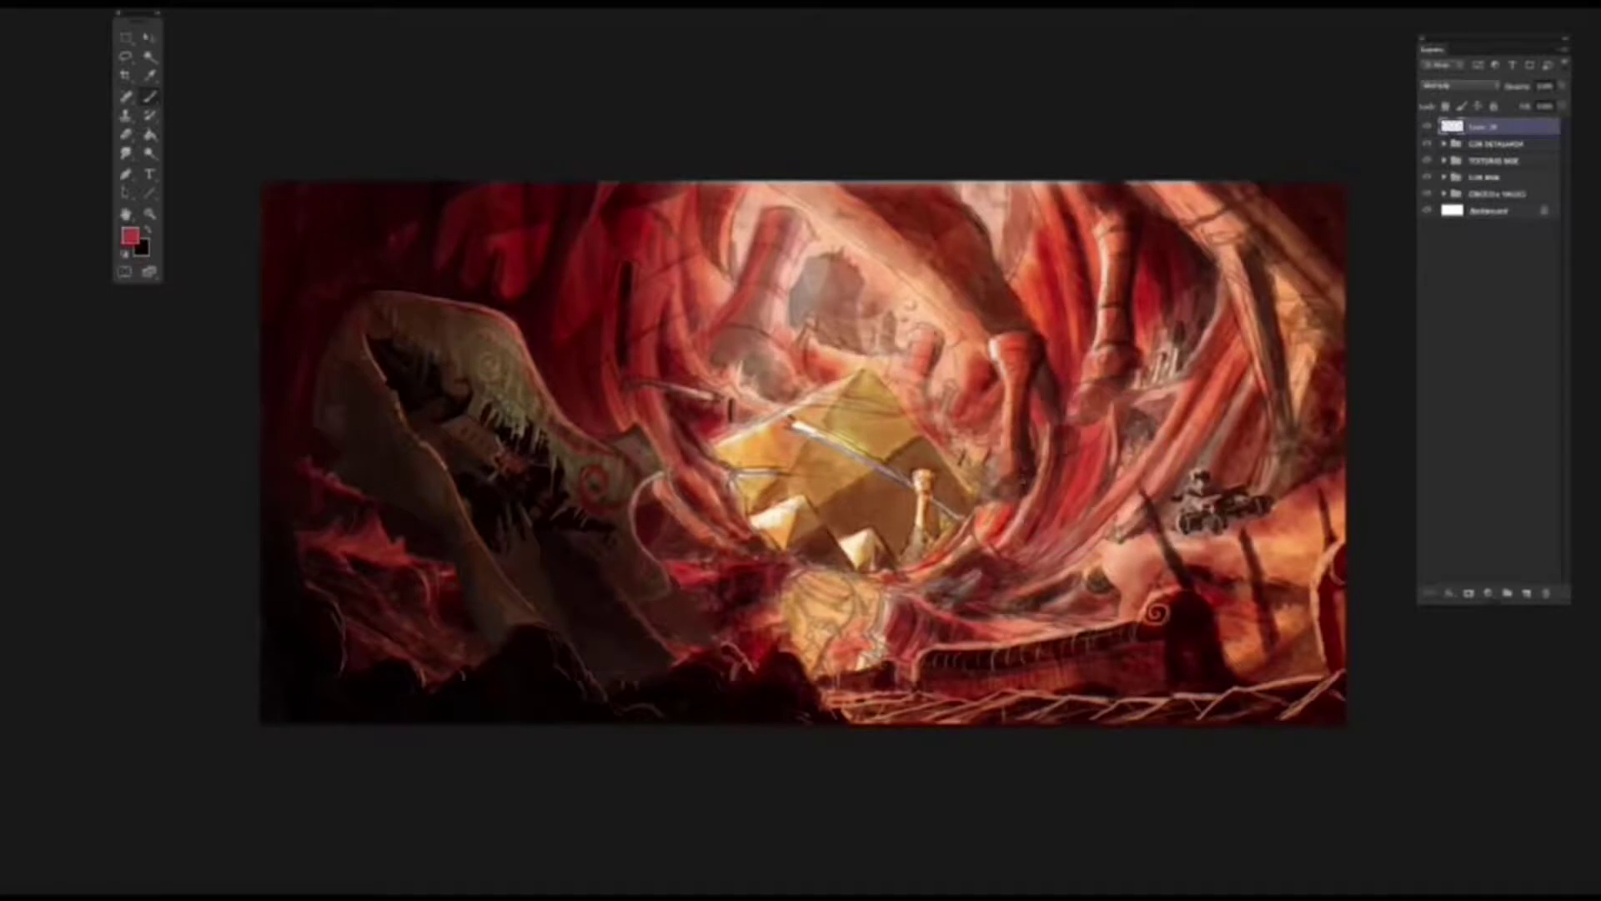
Step: Paint shadow strokes in sampled reds over the cave ribs and the dark rock between the pyramid and the rover
{"action": "mouse_move", "coordinate": [1060, 440]}
{"action": "left_mouse_down"}
{"action": "mouse_move", "coordinate": [1044, 510]}
{"action": "mouse_move", "coordinate": [1093, 428]}
{"action": "mouse_move", "coordinate": [1011, 535]}
{"action": "mouse_move", "coordinate": [1042, 455]}
{"action": "left_mouse_up"}
{"action": "left_click", "coordinate": [1085, 434], "text": "alt"}
{"action": "left_click", "coordinate": [1042, 450], "text": "alt"}
{"action": "mouse_move", "coordinate": [1029, 495]}
{"action": "left_mouse_down"}
{"action": "mouse_move", "coordinate": [987, 574]}
{"action": "mouse_move", "coordinate": [924, 577]}
{"action": "left_mouse_up"}
{"action": "left_click", "coordinate": [959, 308], "text": "alt"}
{"action": "left_click", "coordinate": [980, 580], "text": "alt"}
{"action": "left_click", "coordinate": [1078, 442], "text": "alt"}
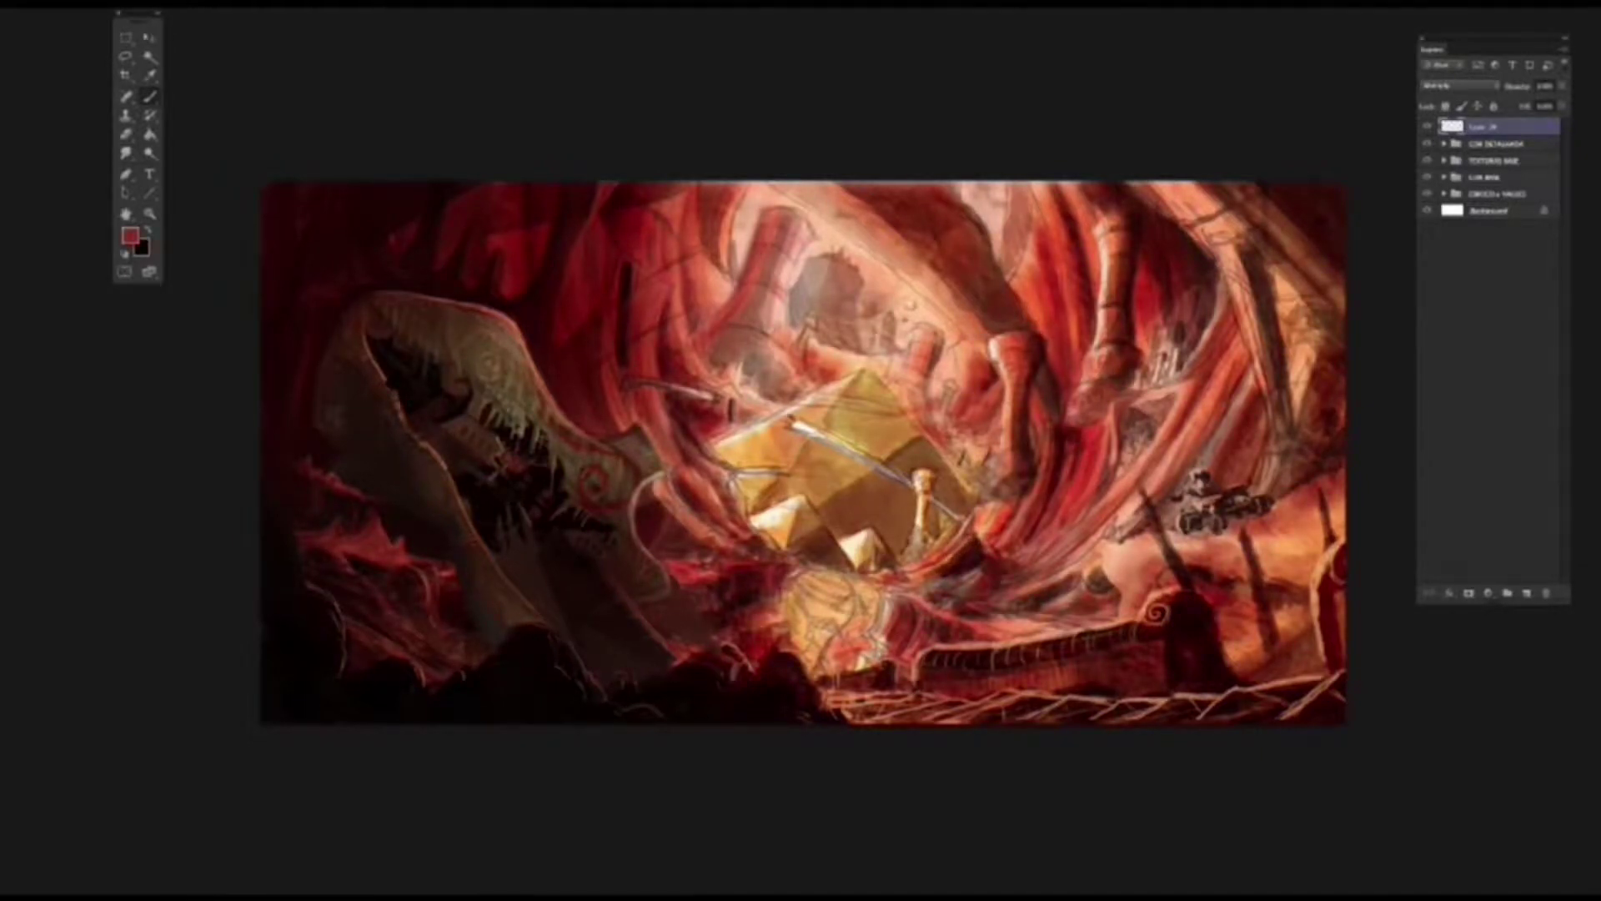
{"action": "mouse_move", "coordinate": [1155, 417]}
{"action": "left_mouse_down"}
{"action": "mouse_move", "coordinate": [1121, 475]}
{"action": "mouse_move", "coordinate": [1127, 460]}
{"action": "left_mouse_up"}
{"action": "left_click_drag", "start_coordinate": [1109, 429], "coordinate": [1099, 496]}
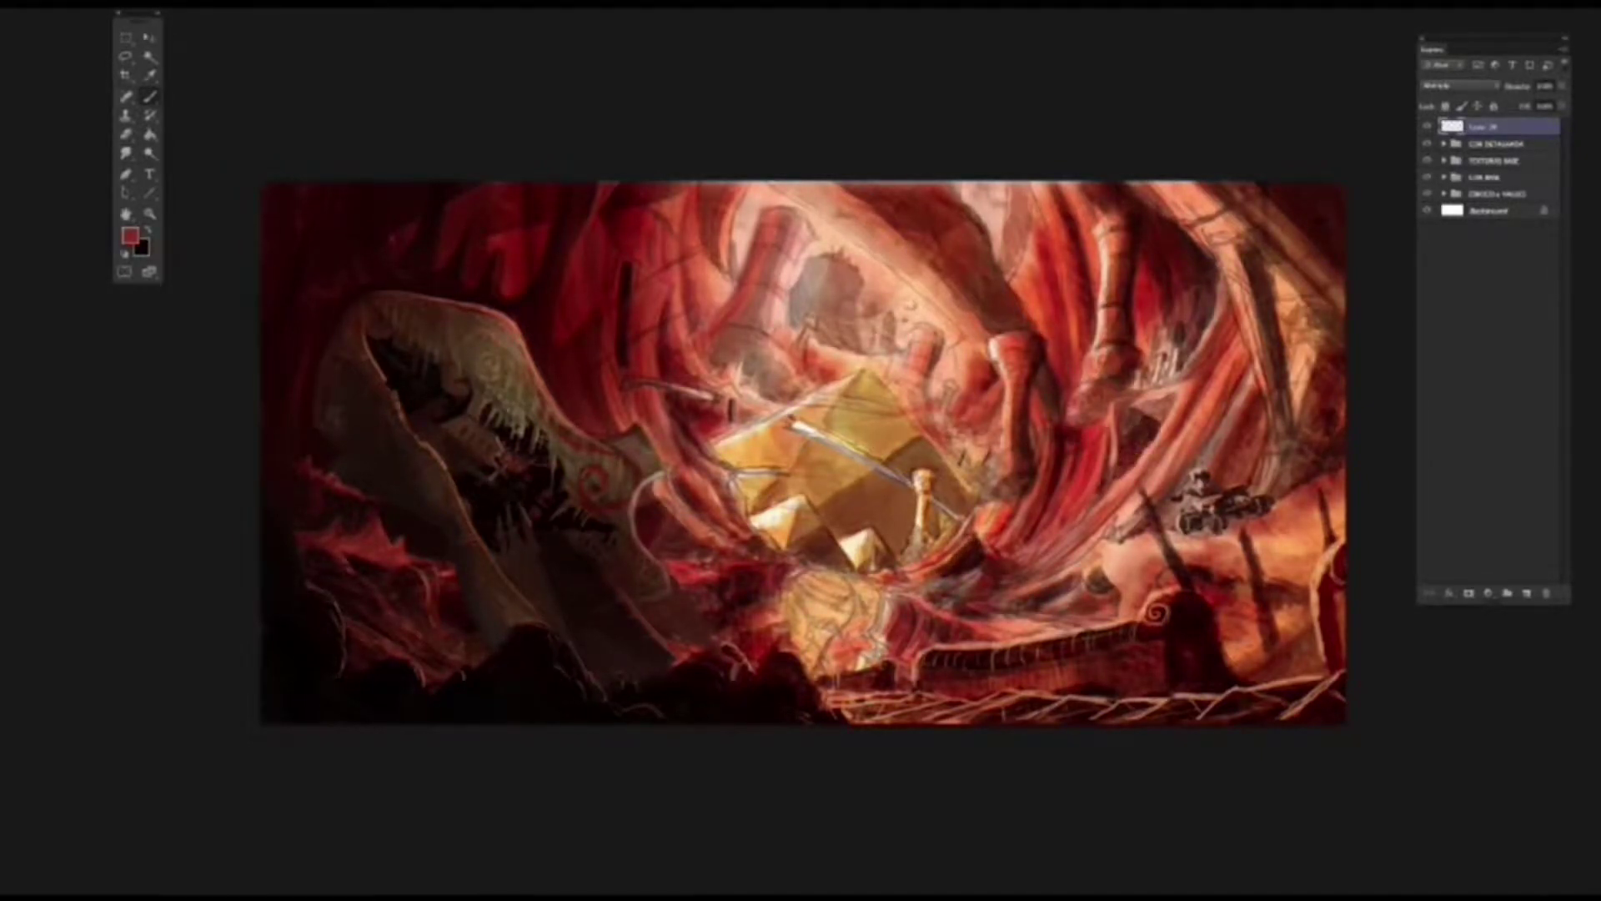
Step: Try a scattered, leaf-like brush preset on the cave wall above the rover
{"action": "right_click", "coordinate": [1167, 317]}
{"action": "double_click", "coordinate": [1084, 351]}
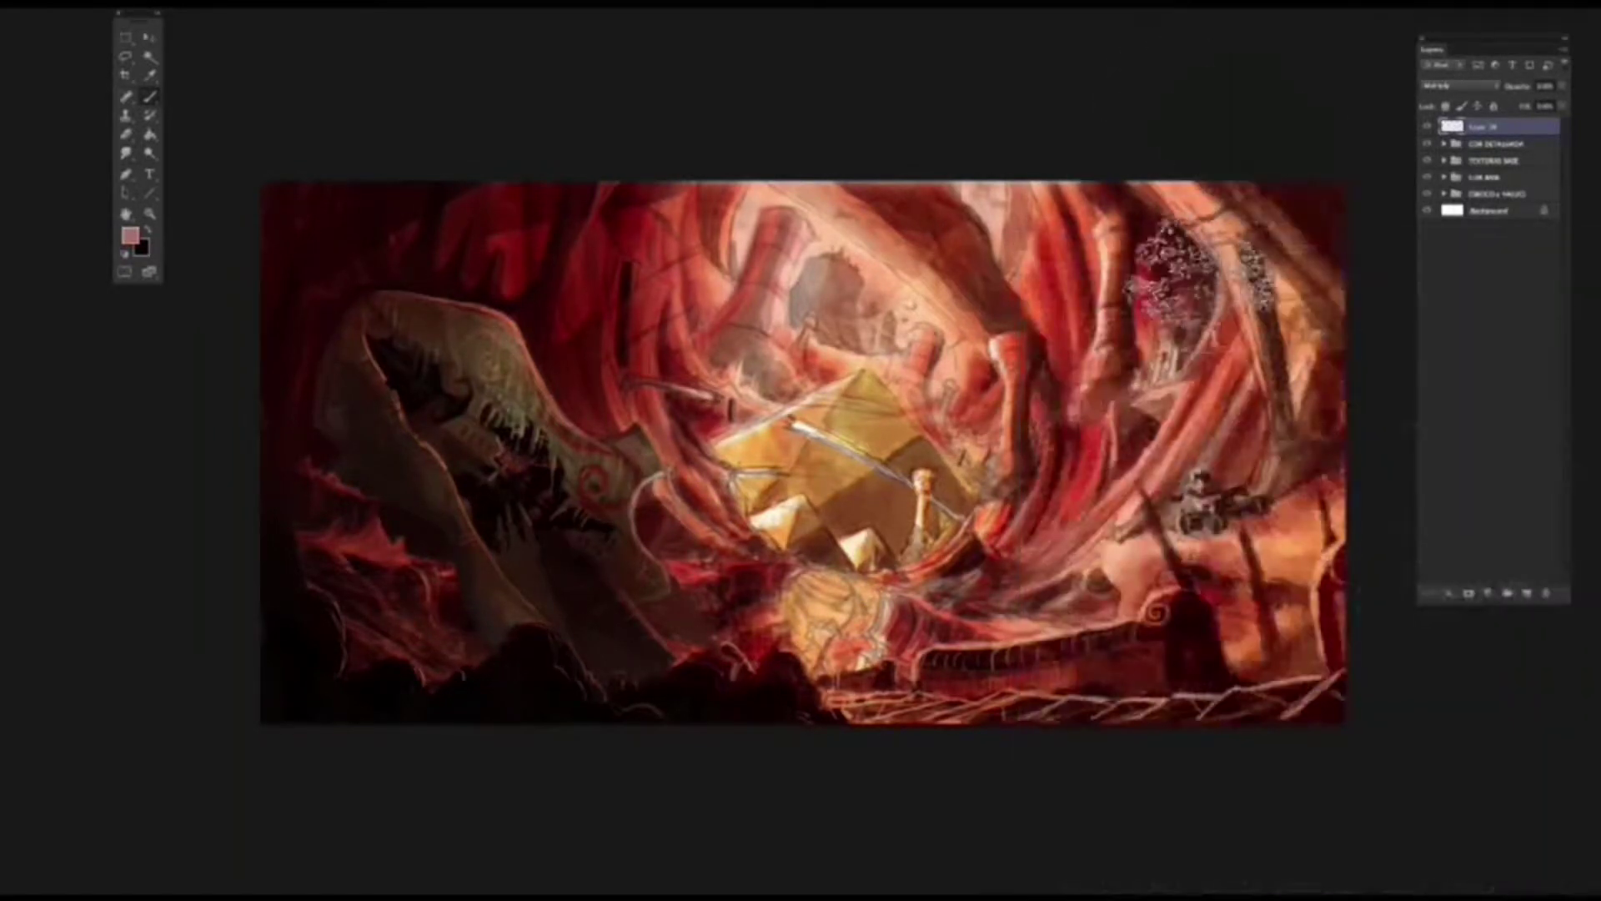
{"action": "right_click", "coordinate": [1184, 284]}
{"action": "key", "text": "Escape"}
Step: Choose another brush preset and shade the bone column beside the pyramid with a lighter sampled tone
{"action": "right_click", "coordinate": [1022, 308]}
{"action": "double_click", "coordinate": [1078, 499]}
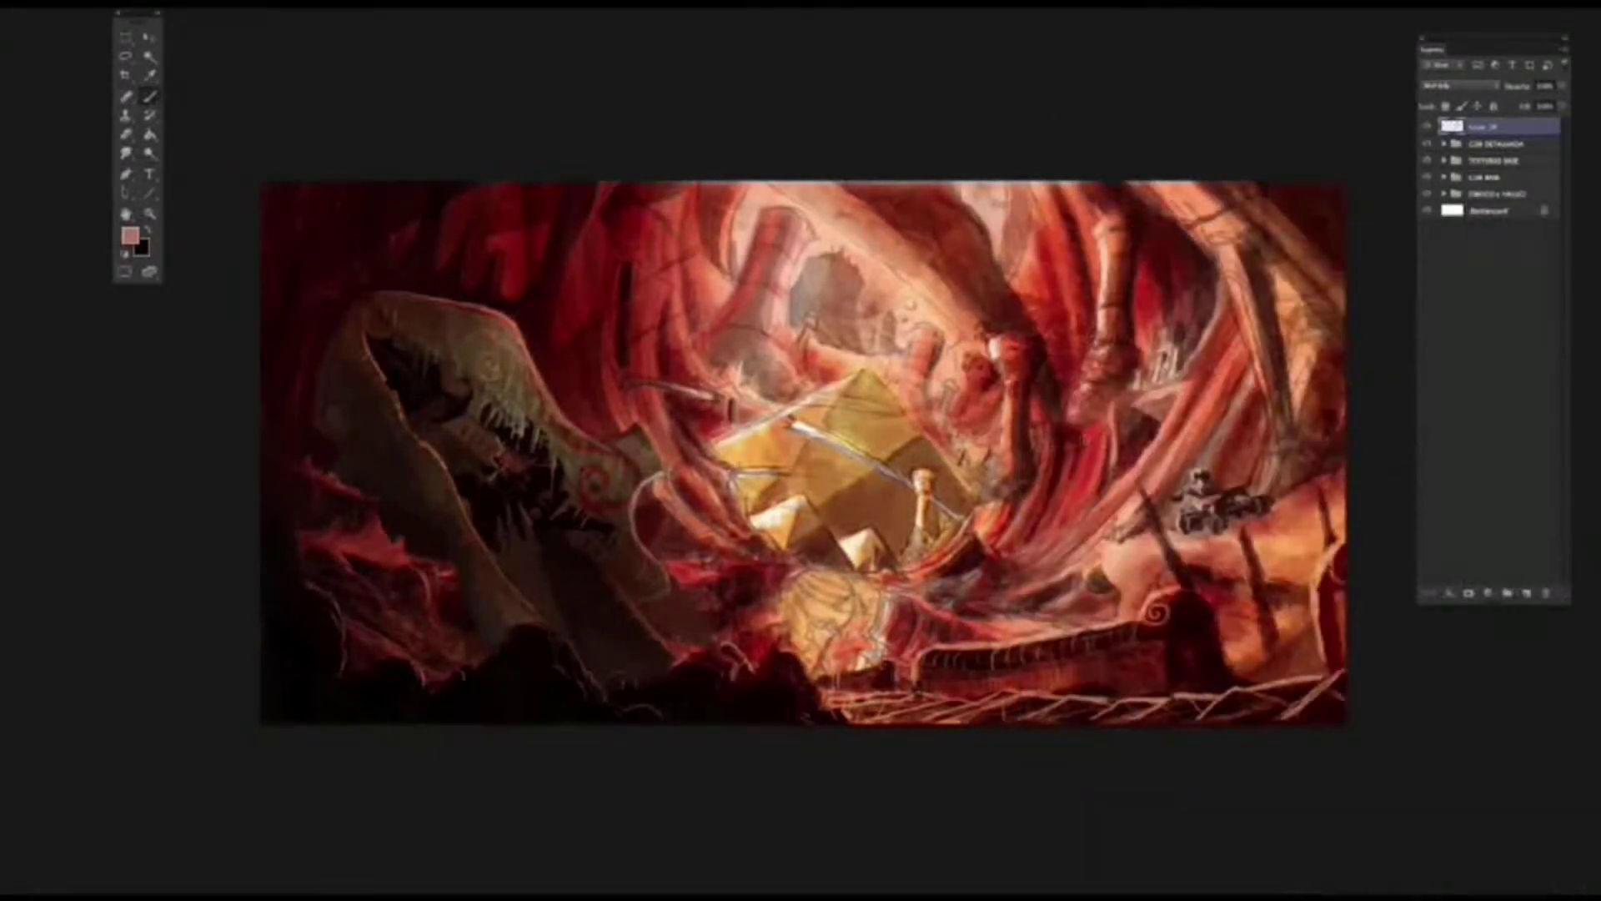
{"action": "left_click", "coordinate": [1063, 501], "text": "alt"}
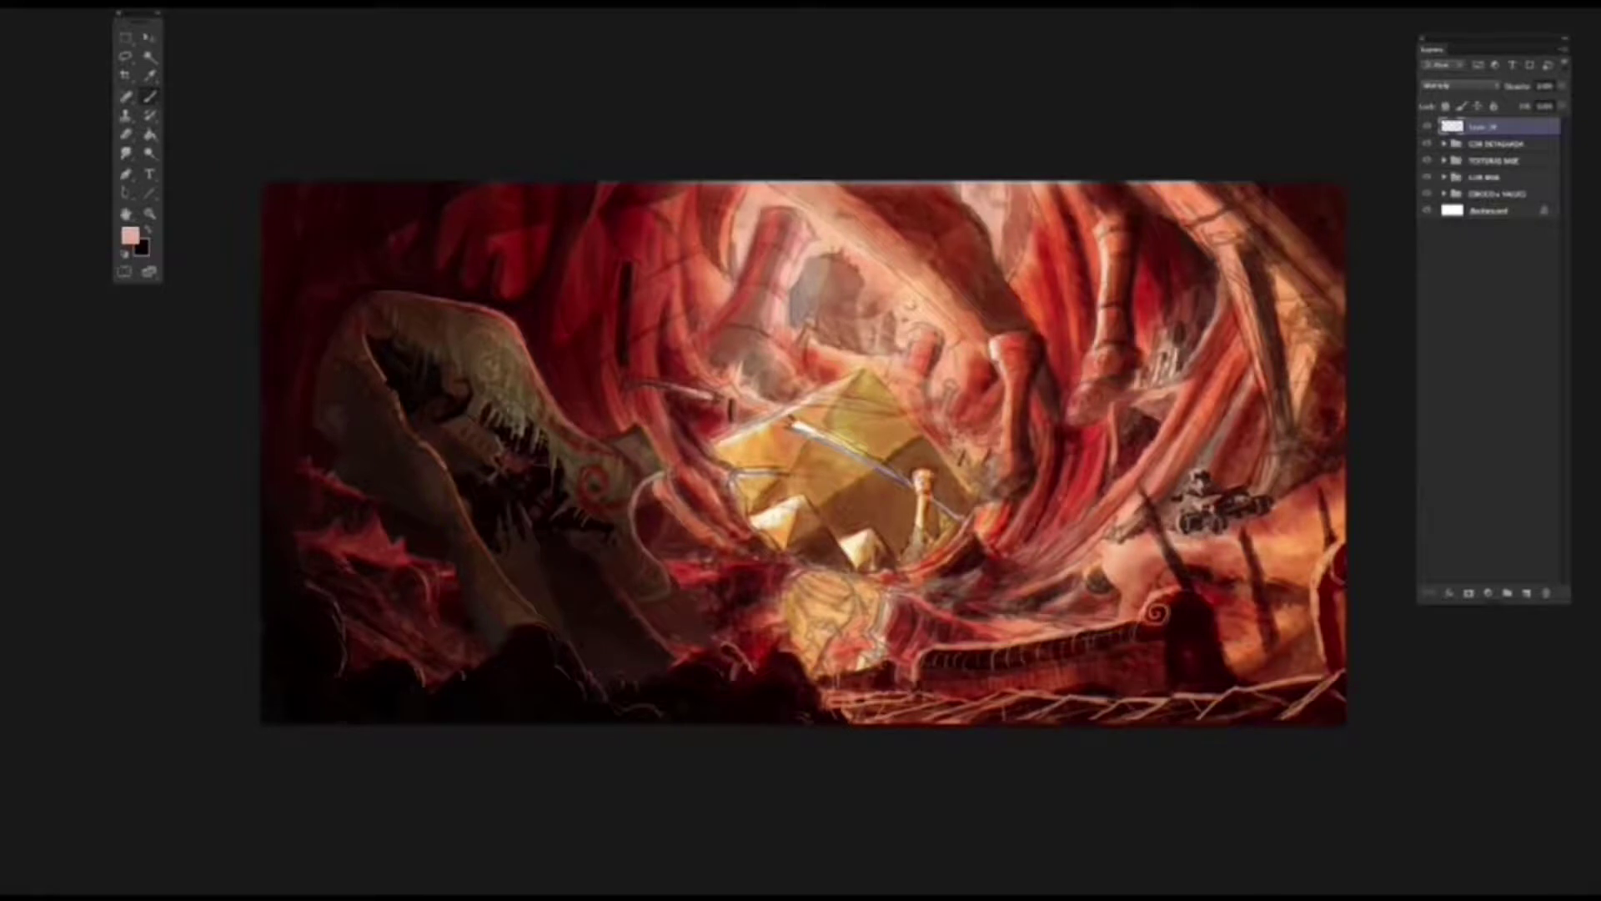
{"action": "left_click_drag", "start_coordinate": [1008, 372], "coordinate": [1004, 453]}
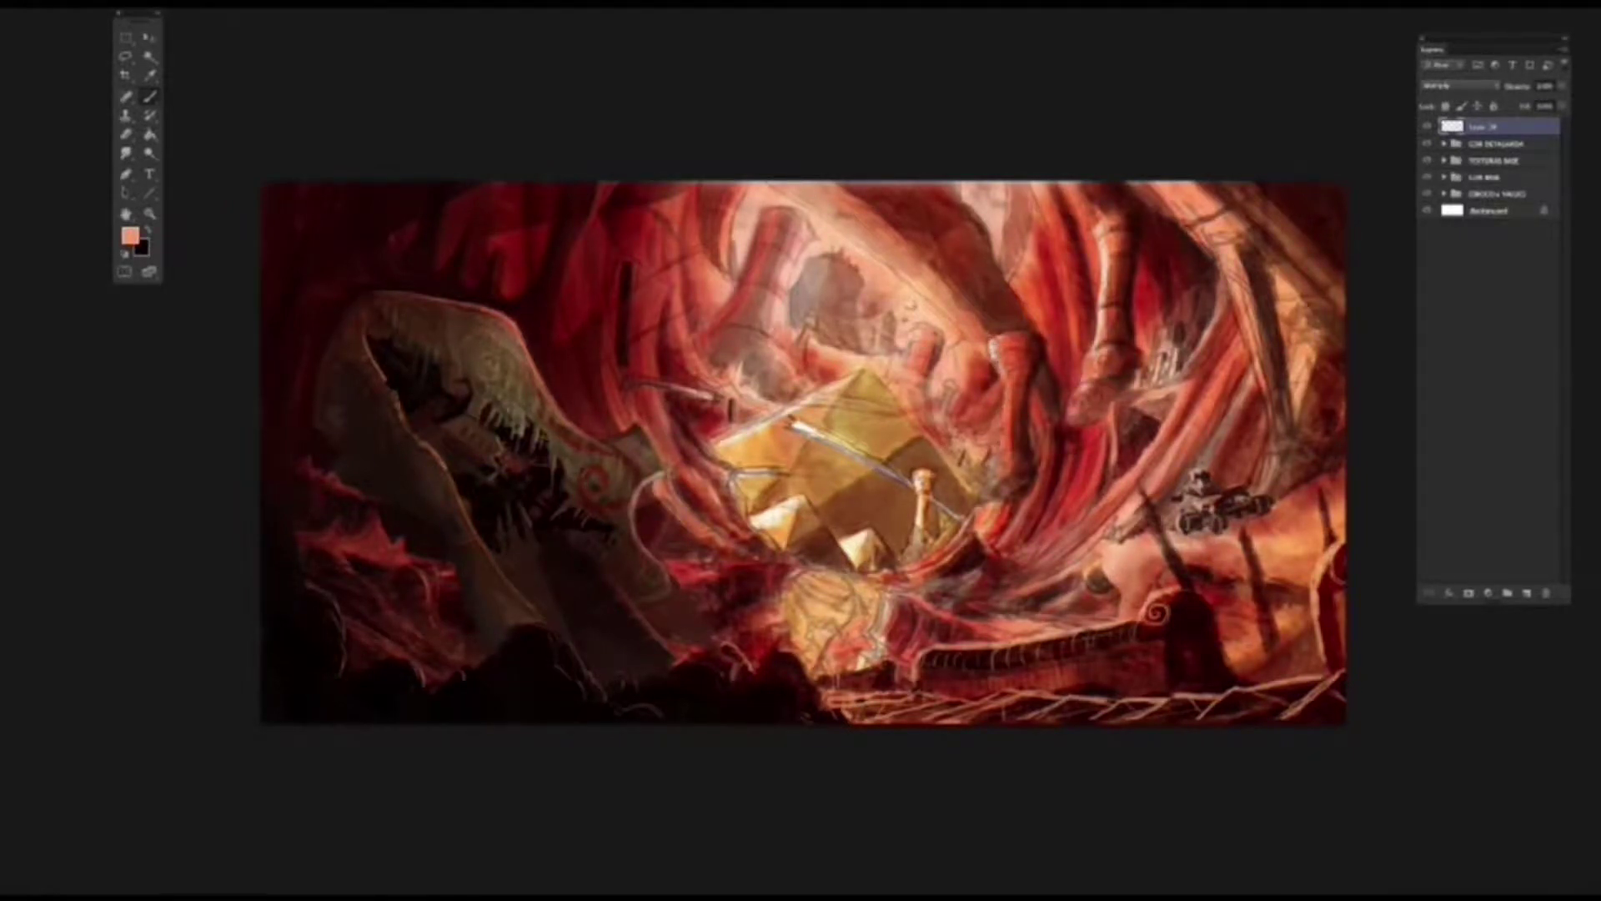
Step: Sample an orange tone and paint multiply strokes along the curved red ribs beside the rover
{"action": "left_click", "coordinate": [1133, 500], "text": "alt"}
{"action": "left_click_drag", "start_coordinate": [1142, 459], "coordinate": [1019, 560]}
{"action": "mouse_move", "coordinate": [1109, 504]}
{"action": "left_mouse_down"}
{"action": "mouse_move", "coordinate": [1026, 576]}
{"action": "mouse_move", "coordinate": [1072, 559]}
{"action": "left_mouse_up"}
{"action": "left_click_drag", "start_coordinate": [1188, 432], "coordinate": [1154, 492]}
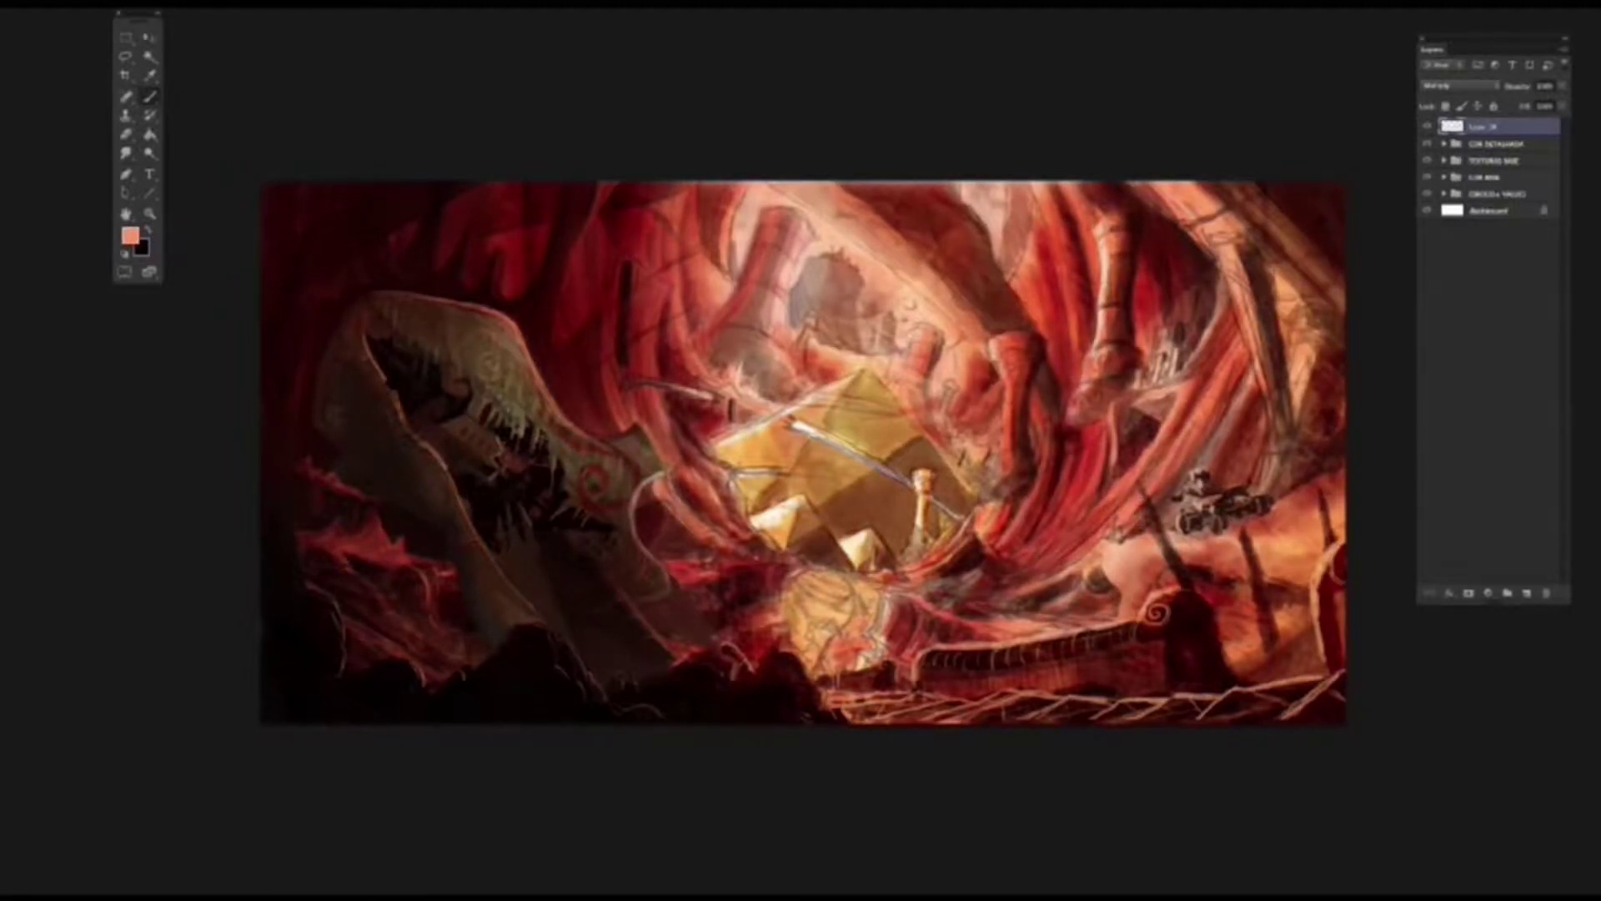
{"action": "left_click_drag", "start_coordinate": [1172, 439], "coordinate": [1141, 498]}
{"action": "right_click", "coordinate": [1167, 442]}
{"action": "key", "text": "Return"}
{"action": "left_click_drag", "start_coordinate": [1189, 383], "coordinate": [1144, 470]}
Step: Darken the bone column and the red rock at its base beside the pyramid
{"action": "left_click_drag", "start_coordinate": [984, 565], "coordinate": [942, 588]}
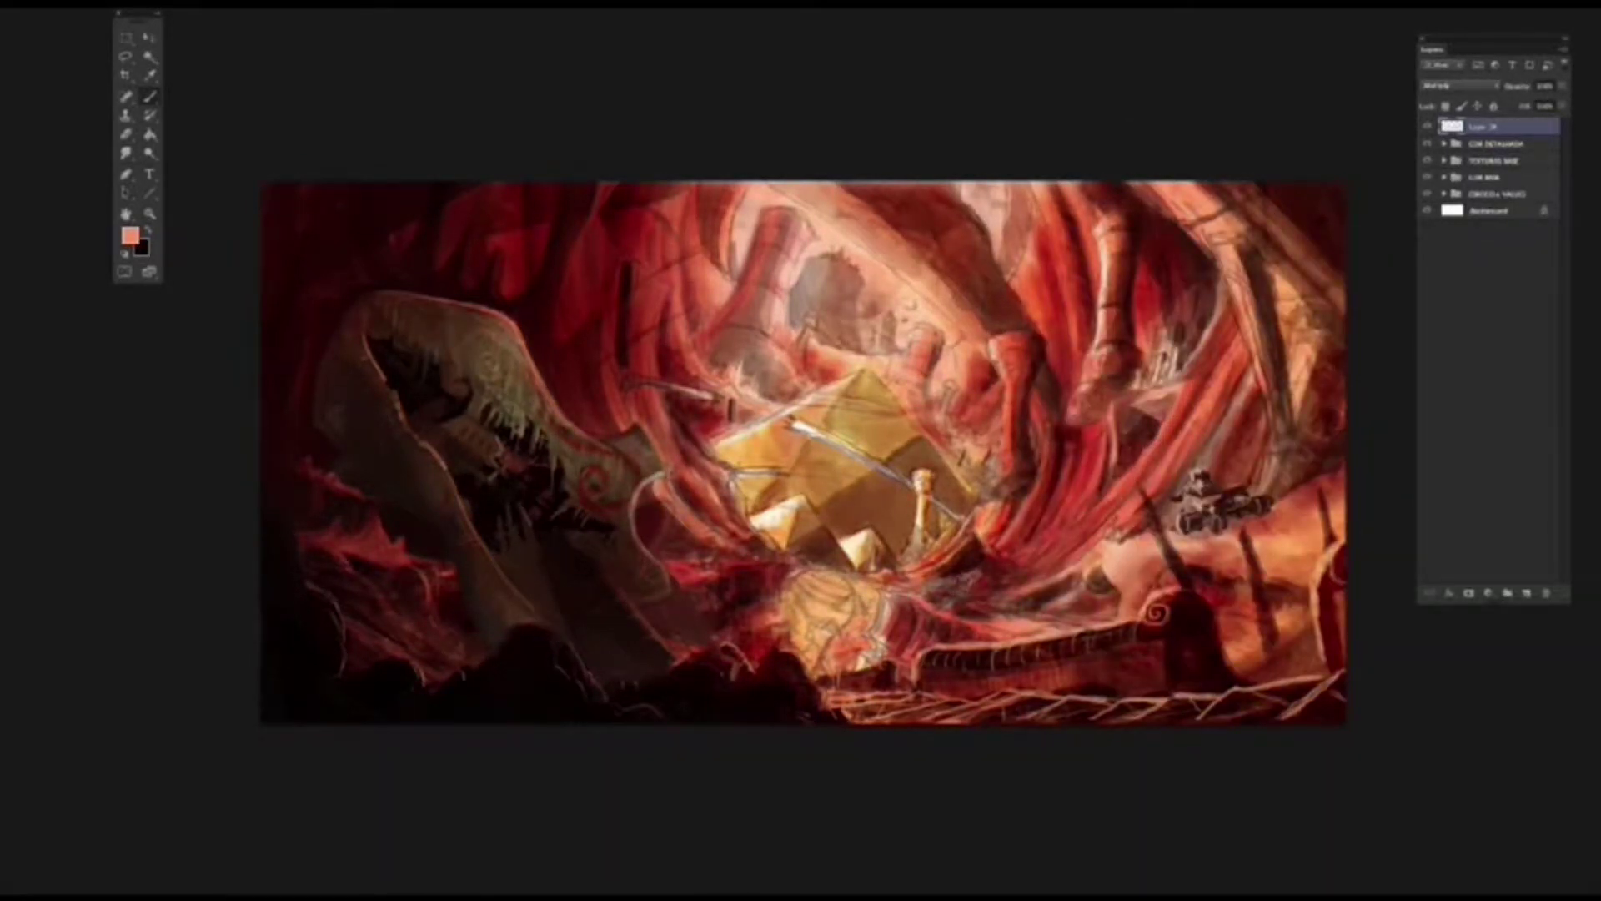
{"action": "mouse_move", "coordinate": [992, 514]}
{"action": "left_mouse_down"}
{"action": "mouse_move", "coordinate": [911, 579]}
{"action": "mouse_move", "coordinate": [917, 594]}
{"action": "mouse_move", "coordinate": [884, 583]}
{"action": "left_mouse_up"}
{"action": "left_click_drag", "start_coordinate": [1007, 459], "coordinate": [977, 517]}
{"action": "mouse_move", "coordinate": [994, 338]}
{"action": "left_mouse_down"}
{"action": "mouse_move", "coordinate": [1011, 465]}
{"action": "mouse_move", "coordinate": [993, 511]}
{"action": "left_mouse_up"}
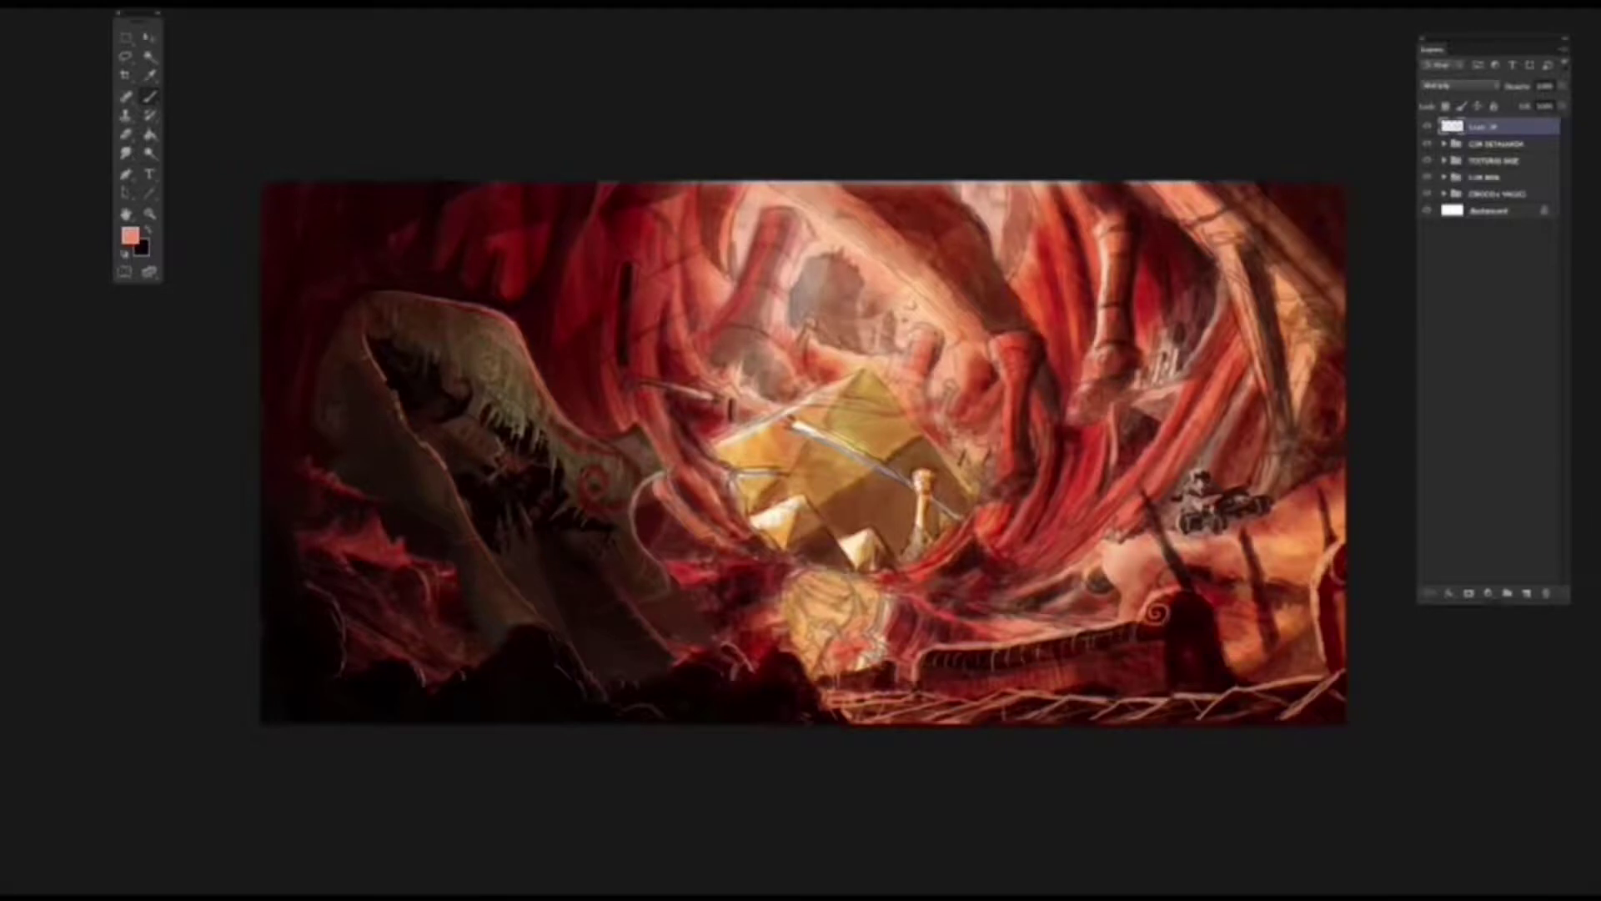
Step: Paint shading strokes across the red ground between the glowing pool and the rover's ledge
{"action": "left_click_drag", "start_coordinate": [1018, 599], "coordinate": [909, 607]}
{"action": "mouse_move", "coordinate": [1104, 538]}
{"action": "left_mouse_down"}
{"action": "mouse_move", "coordinate": [1030, 592]}
{"action": "mouse_move", "coordinate": [1001, 638]}
{"action": "left_mouse_up"}
{"action": "left_click_drag", "start_coordinate": [1109, 565], "coordinate": [1034, 633]}
{"action": "left_click_drag", "start_coordinate": [947, 592], "coordinate": [871, 642]}
{"action": "right_click", "coordinate": [1042, 584]}
{"action": "key", "text": "Escape"}
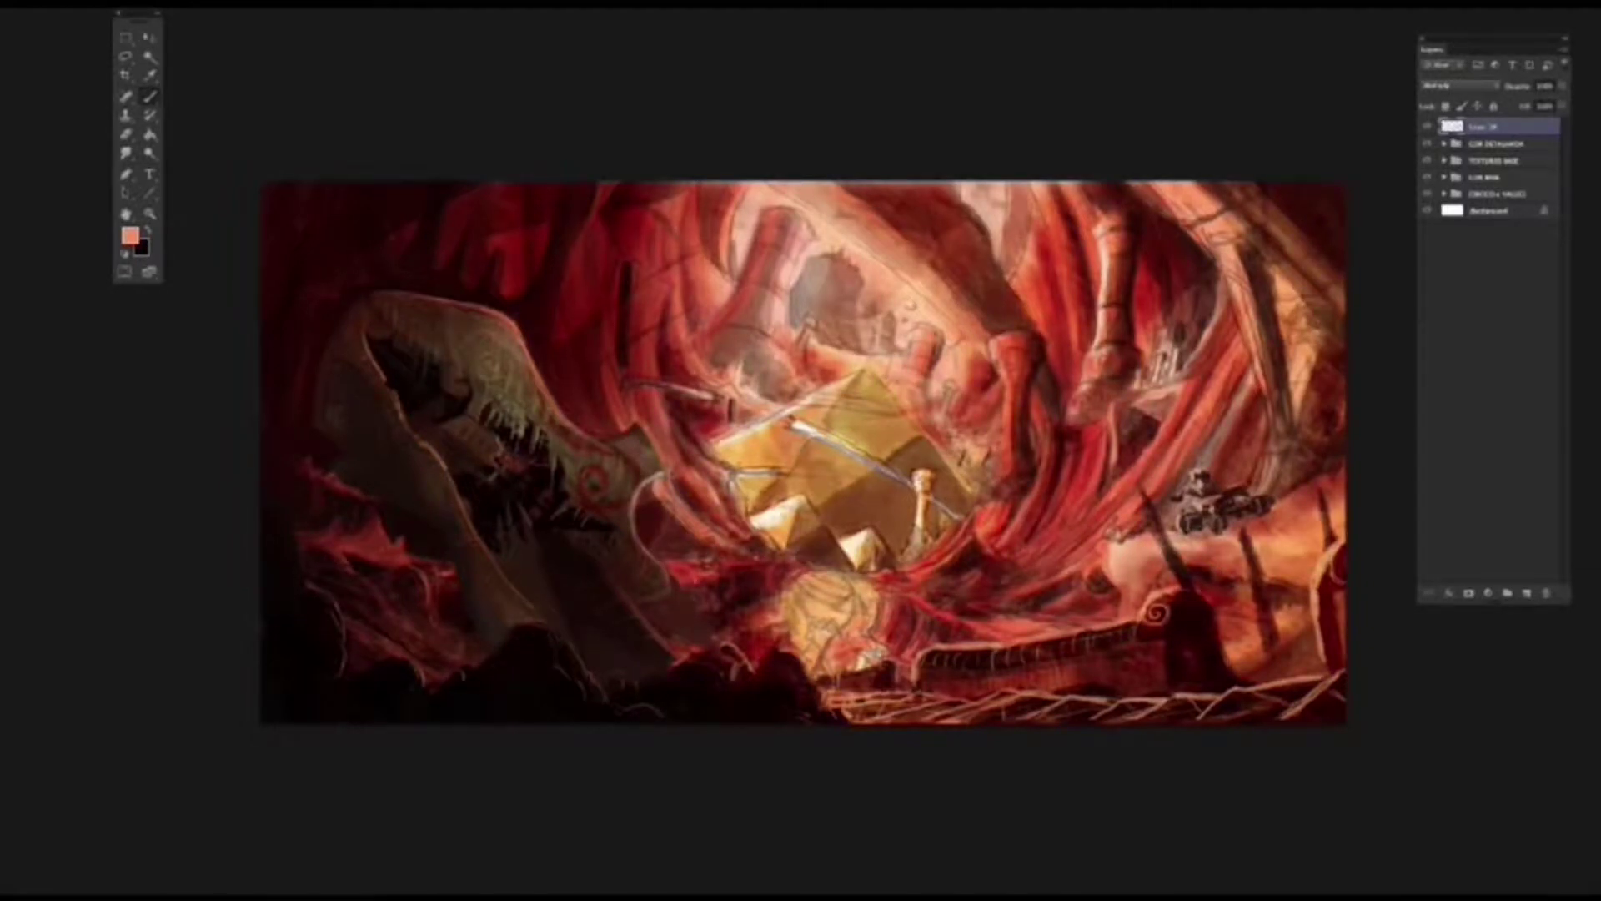
Step: Add shading to the ground beside the glowing pool and to the ribs on both sides of the pyramid
{"action": "left_click_drag", "start_coordinate": [784, 601], "coordinate": [759, 625]}
{"action": "mouse_move", "coordinate": [658, 483]}
{"action": "left_mouse_down"}
{"action": "mouse_move", "coordinate": [653, 512]}
{"action": "mouse_move", "coordinate": [680, 533]}
{"action": "left_mouse_up"}
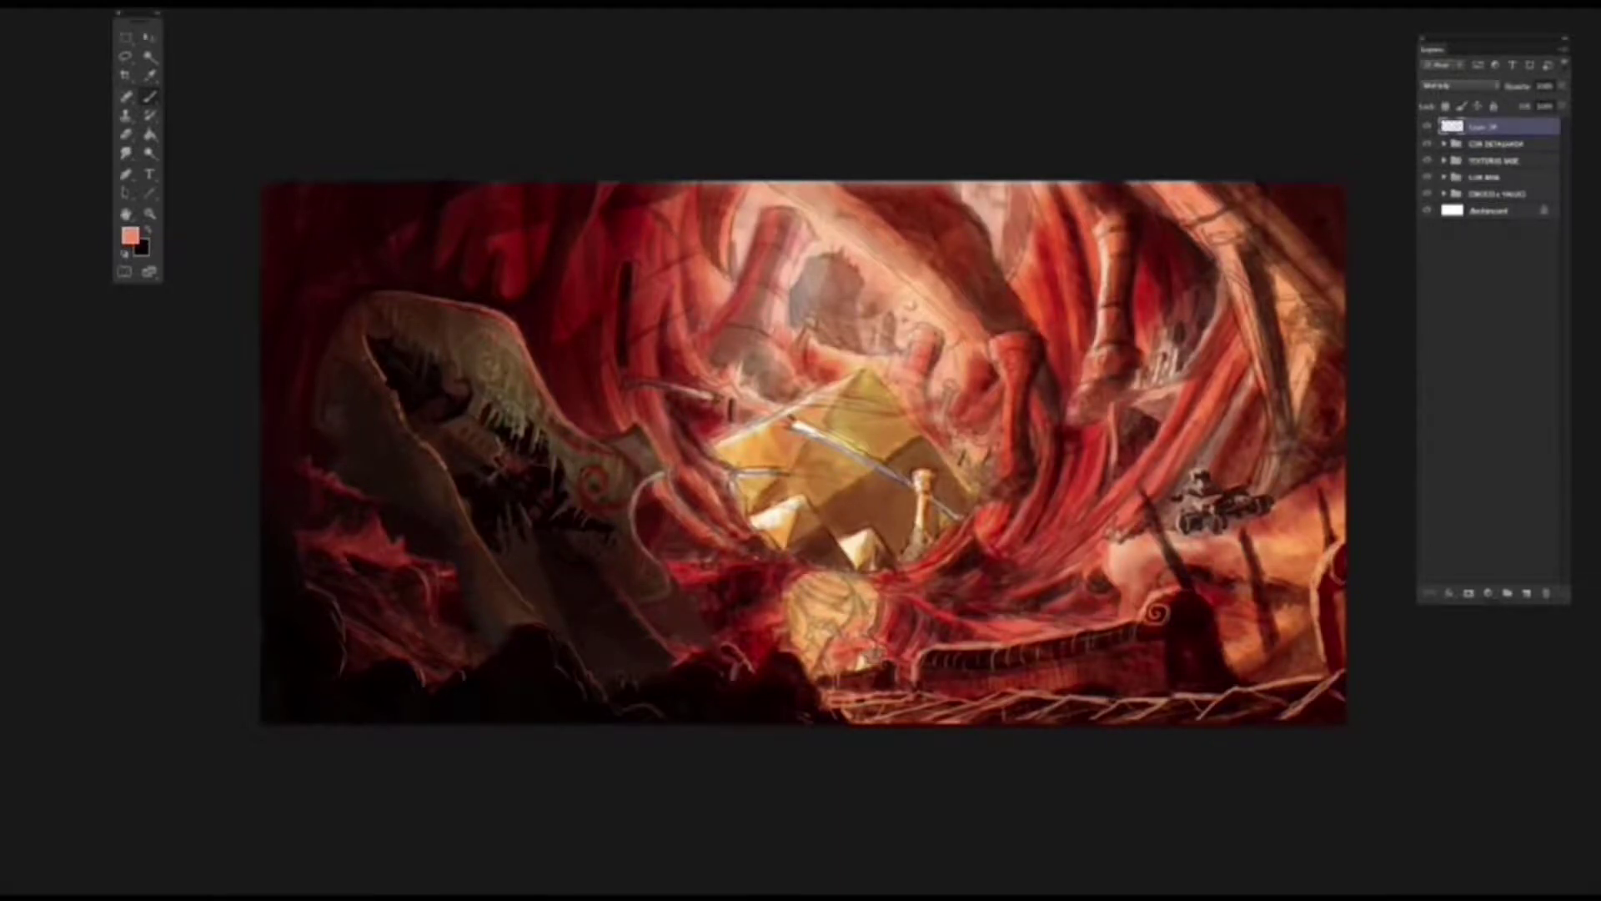
{"action": "left_click_drag", "start_coordinate": [1182, 382], "coordinate": [1142, 415]}
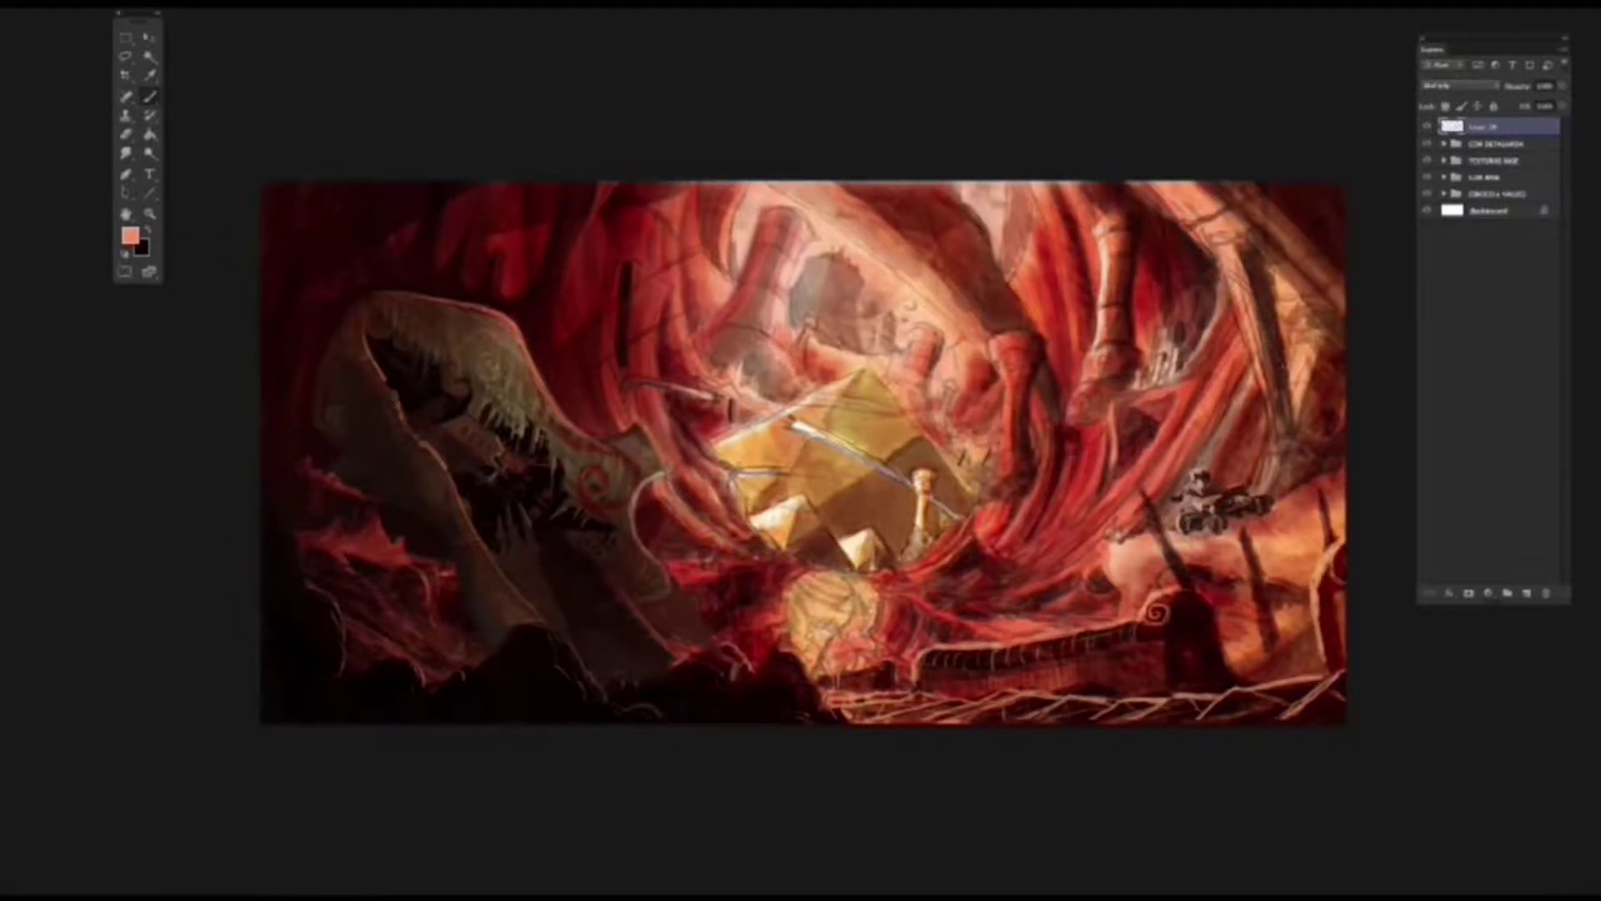
Step: Change the brush preset and shade the distant column at the upper edge of the cave opening
{"action": "right_click", "coordinate": [771, 232]}
{"action": "left_click", "coordinate": [849, 524]}
{"action": "left_click", "coordinate": [1125, 804]}
{"action": "left_click_drag", "start_coordinate": [756, 238], "coordinate": [754, 297]}
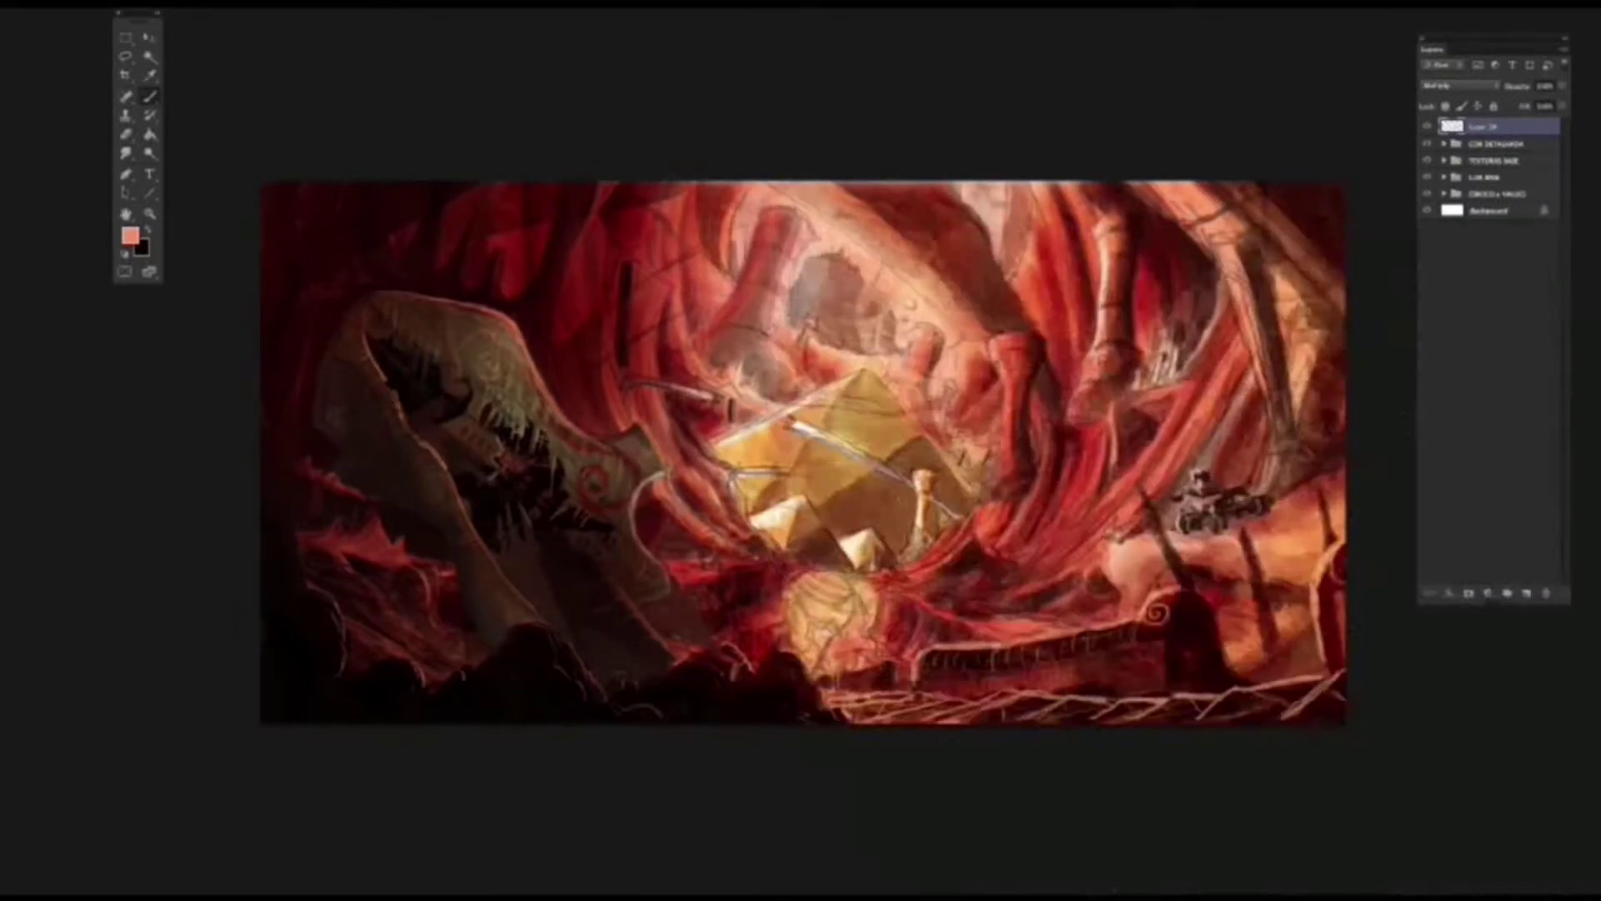
Step: Sample a warm tone and glaze it broadly over the cave opening, the pyramids and the glowing pool
{"action": "left_click", "coordinate": [754, 446], "text": "alt"}
{"action": "left_click_drag", "start_coordinate": [801, 208], "coordinate": [743, 300]}
{"action": "left_click_drag", "start_coordinate": [901, 276], "coordinate": [751, 367]}
{"action": "left_click_drag", "start_coordinate": [958, 384], "coordinate": [984, 233]}
{"action": "mouse_move", "coordinate": [942, 434]}
{"action": "left_mouse_down"}
{"action": "mouse_move", "coordinate": [725, 401]}
{"action": "mouse_move", "coordinate": [734, 600]}
{"action": "mouse_move", "coordinate": [934, 659]}
{"action": "left_mouse_up"}
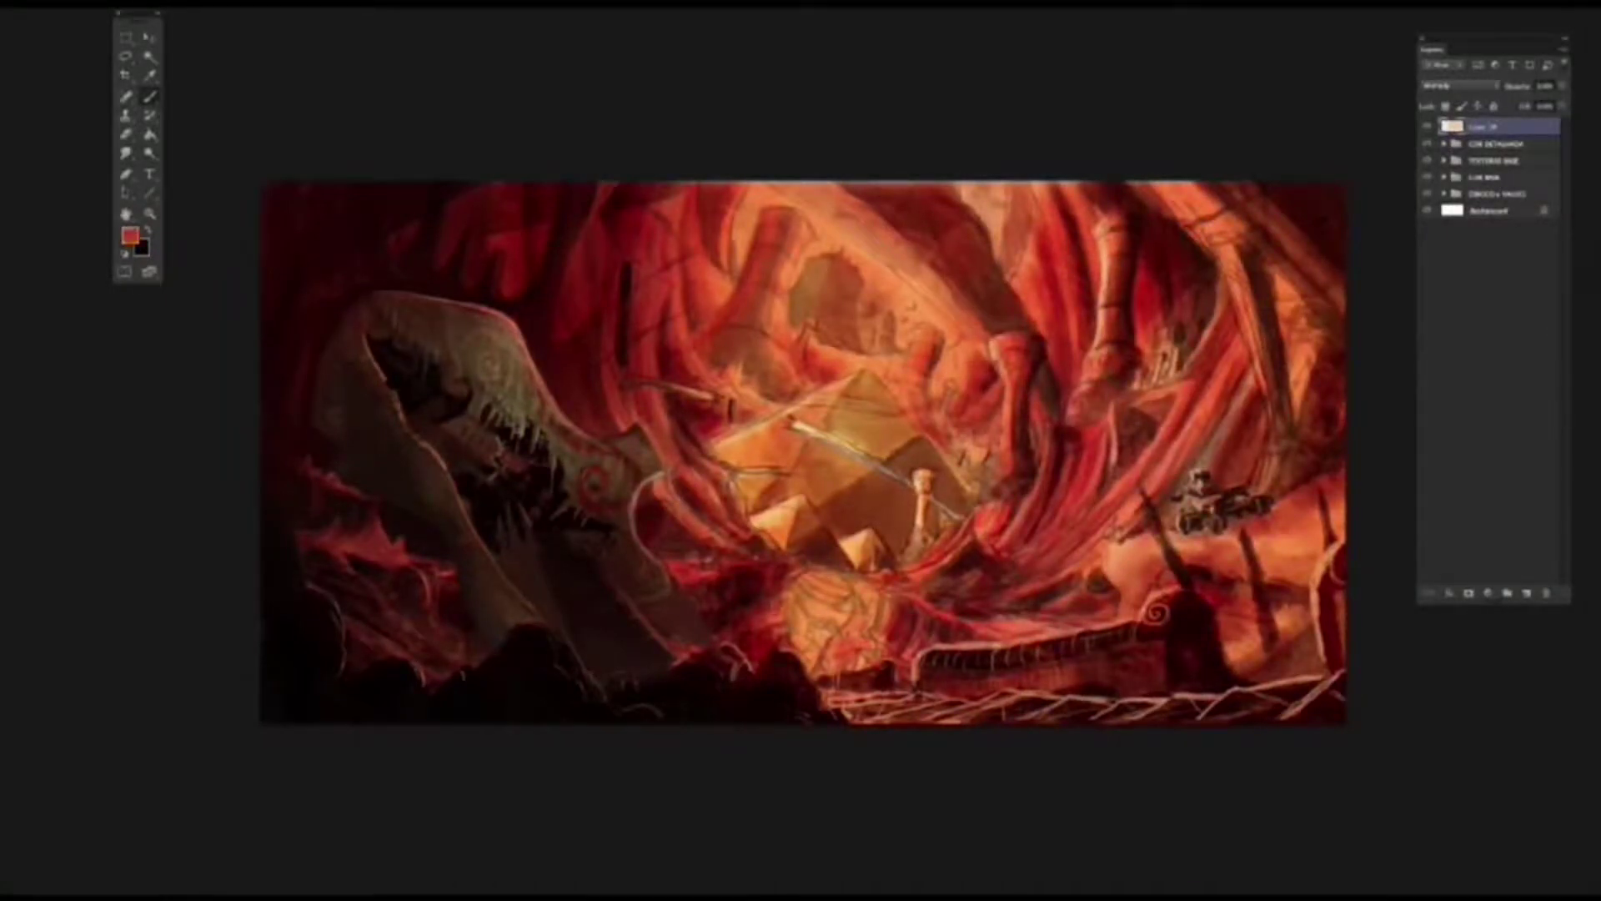
Step: Lower the opacity of the Multiply shading layer to soften its effect over the cave
{"action": "left_click", "coordinate": [1561, 85]}
{"action": "mouse_move", "coordinate": [1534, 106]}
{"action": "left_mouse_down"}
{"action": "mouse_move", "coordinate": [1549, 105]}
{"action": "mouse_move", "coordinate": [1534, 105]}
{"action": "left_mouse_up"}
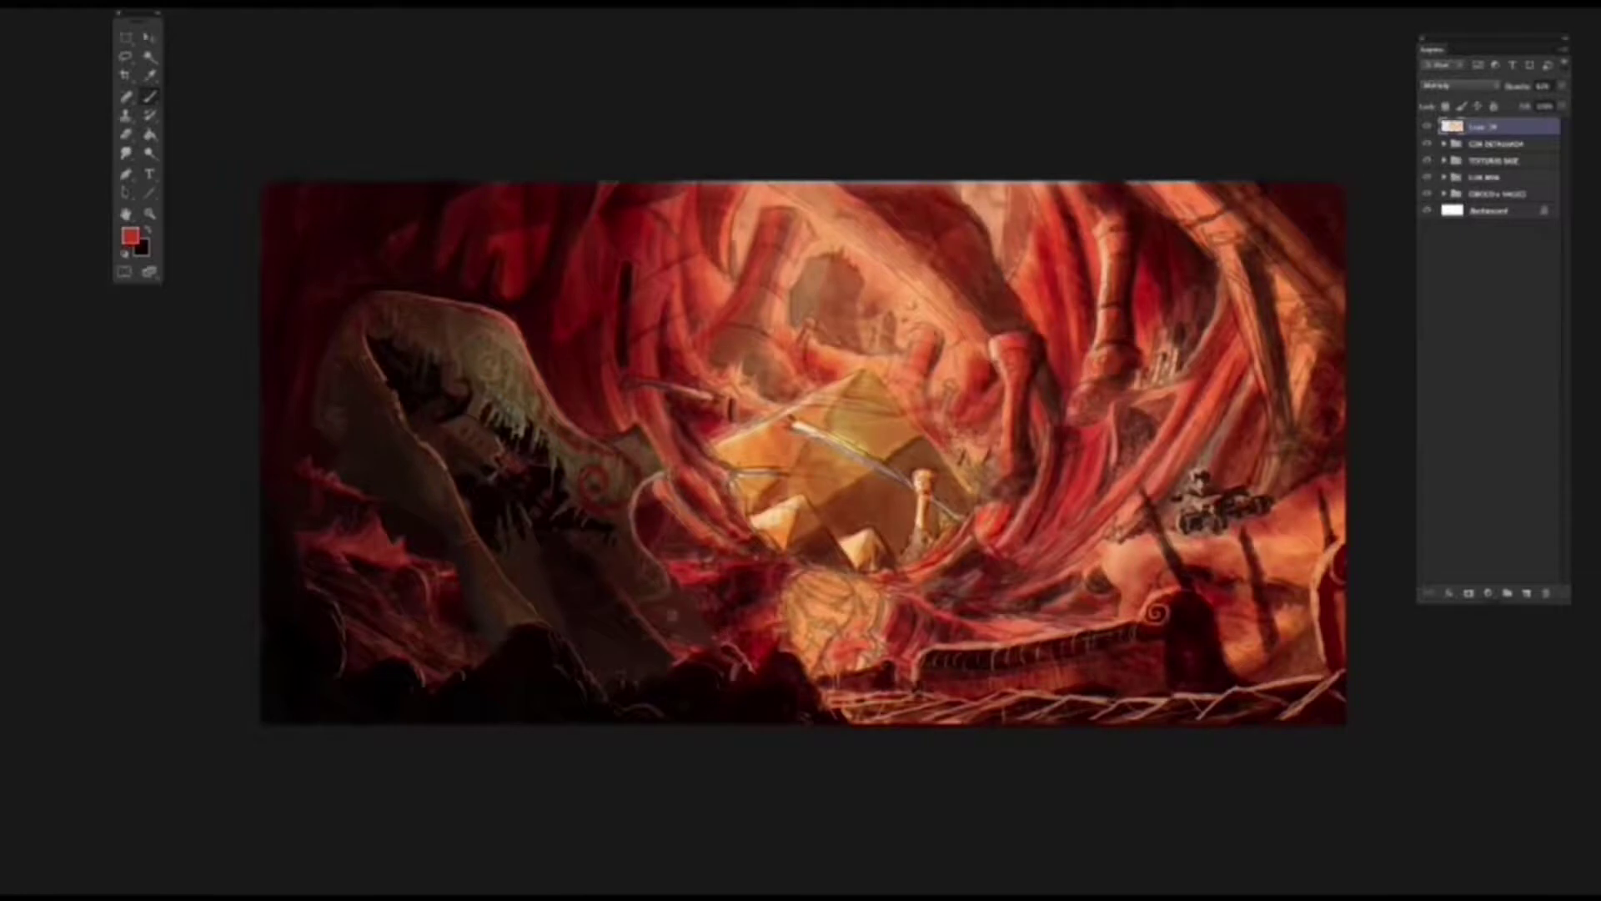
Step: Sample tones near the skull's lower edge and touch up the shading toward the glowing pool
{"action": "left_click", "coordinate": [672, 615], "text": "alt"}
{"action": "left_click", "coordinate": [695, 632], "text": "alt"}
{"action": "left_click", "coordinate": [689, 627], "text": "alt"}
{"action": "mouse_move", "coordinate": [699, 648]}
{"action": "left_mouse_down"}
{"action": "mouse_move", "coordinate": [684, 634]}
{"action": "mouse_move", "coordinate": [697, 584]}
{"action": "mouse_move", "coordinate": [680, 657]}
{"action": "mouse_move", "coordinate": [704, 654]}
{"action": "left_mouse_up"}
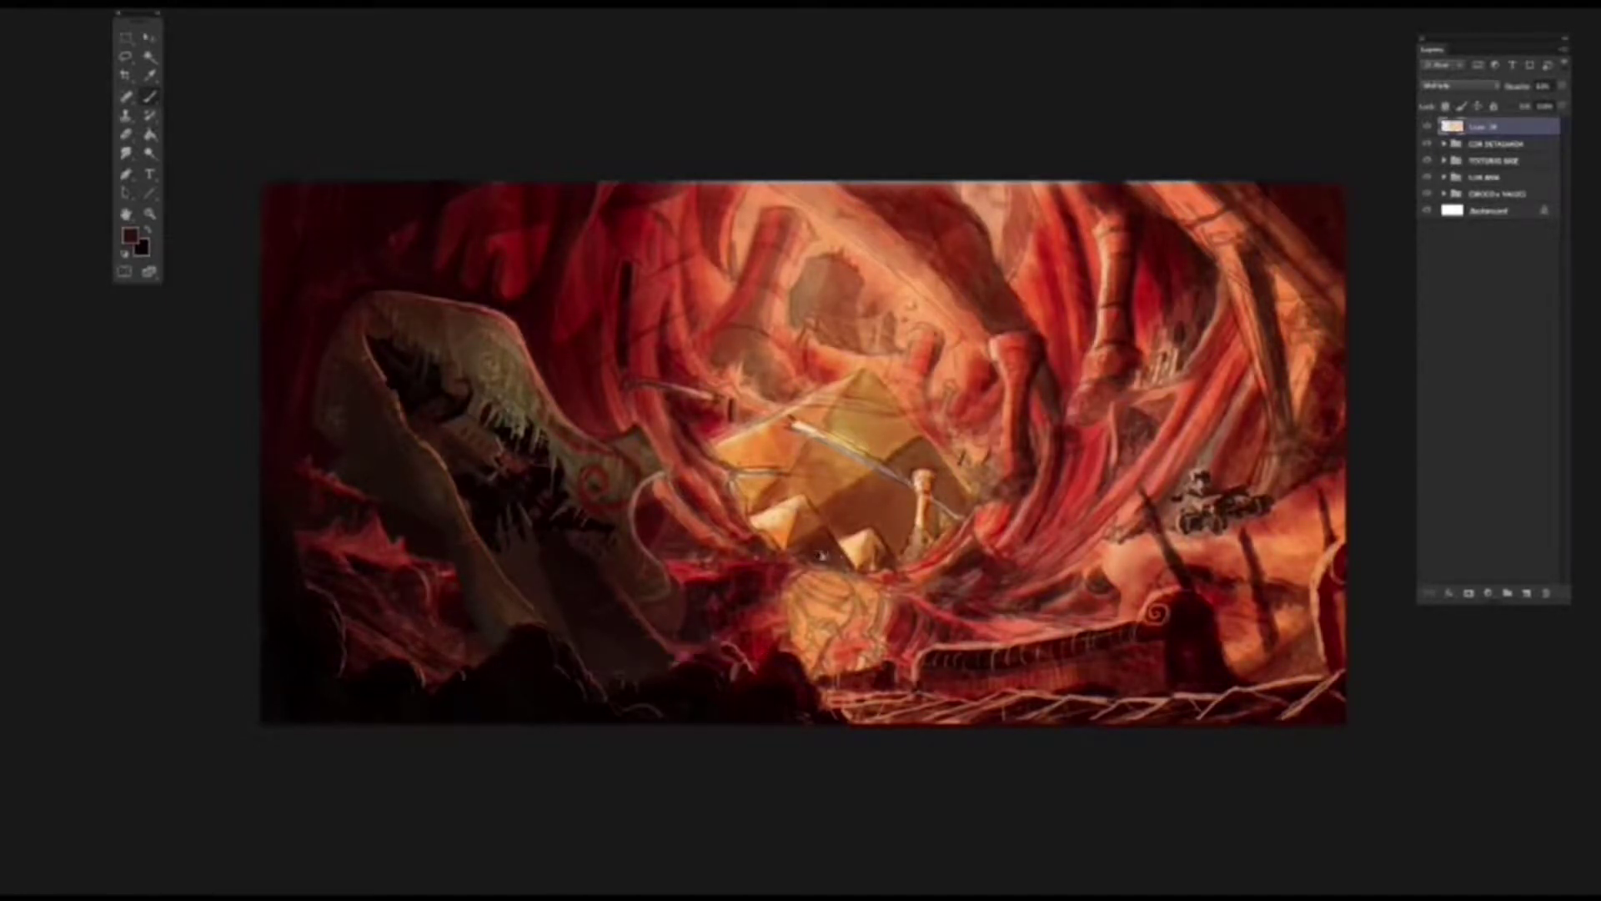
{"action": "key", "text": "ctrl+z"}
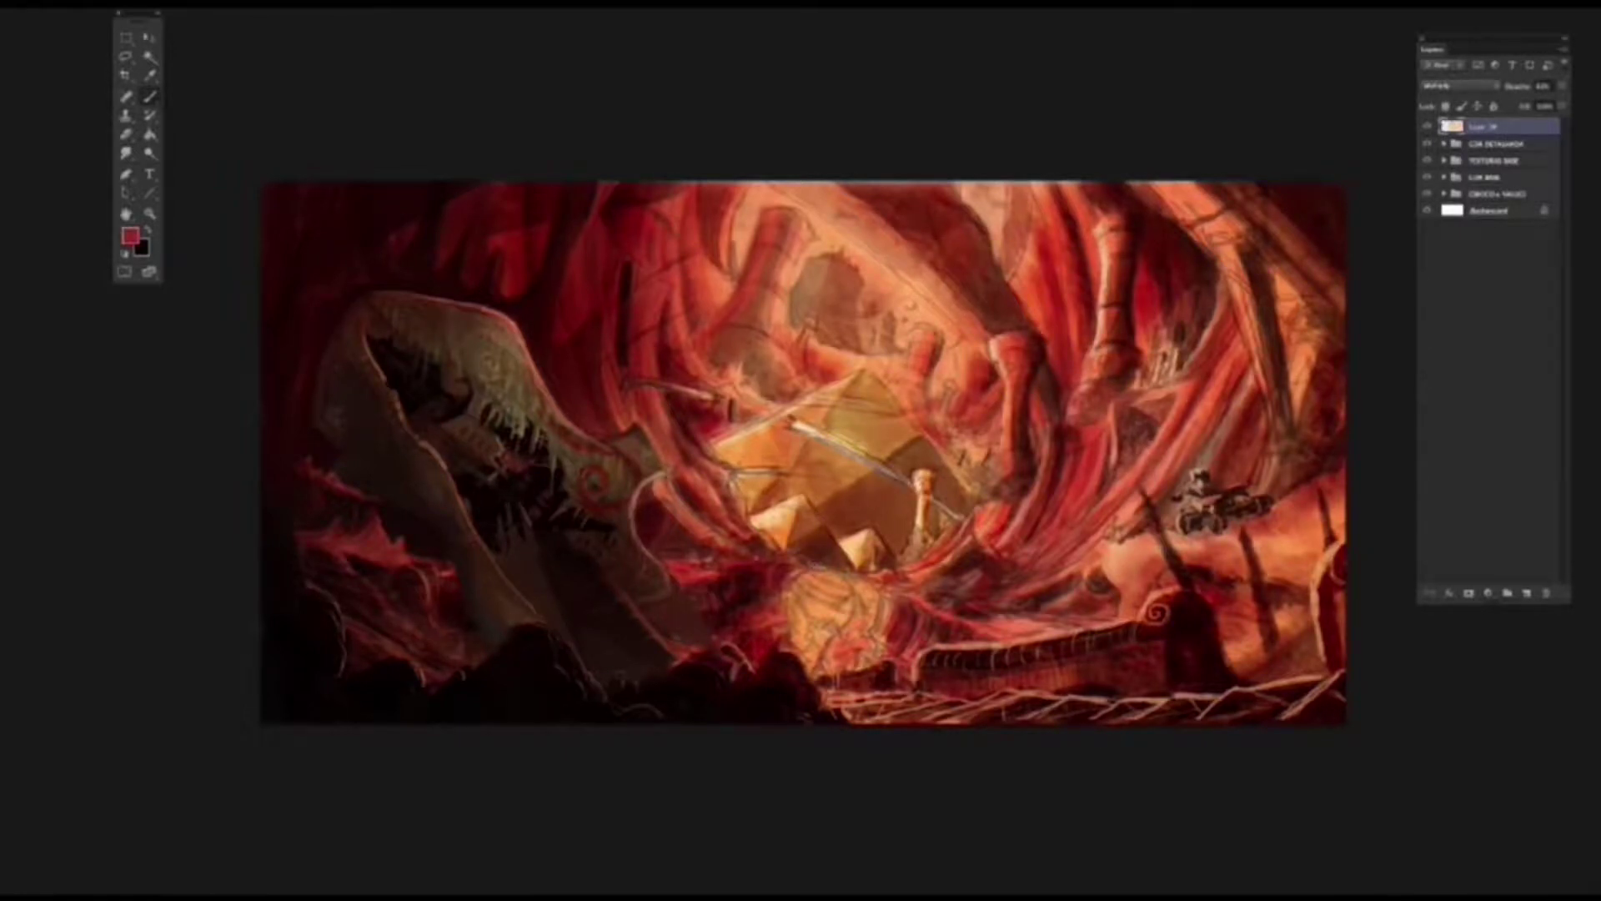
{"action": "left_click_drag", "start_coordinate": [863, 665], "coordinate": [883, 617]}
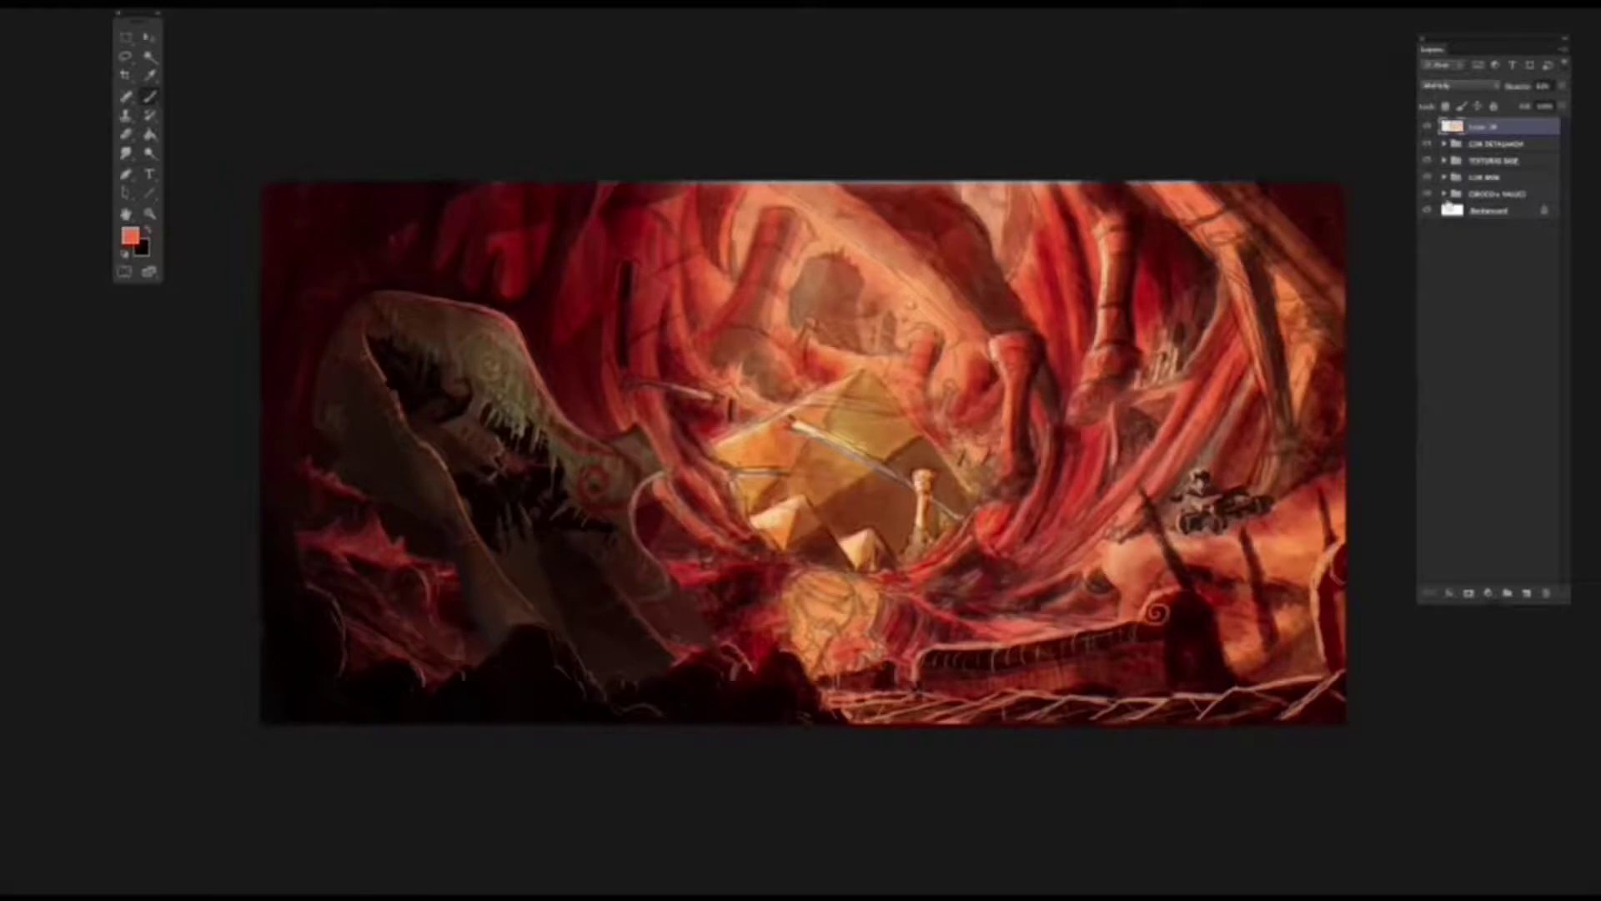
Step: Expand the sketch and values group, toggle the visibility of its shading layer and select that layer
{"action": "left_click", "coordinate": [1444, 194]}
{"action": "left_click", "coordinate": [1428, 281]}
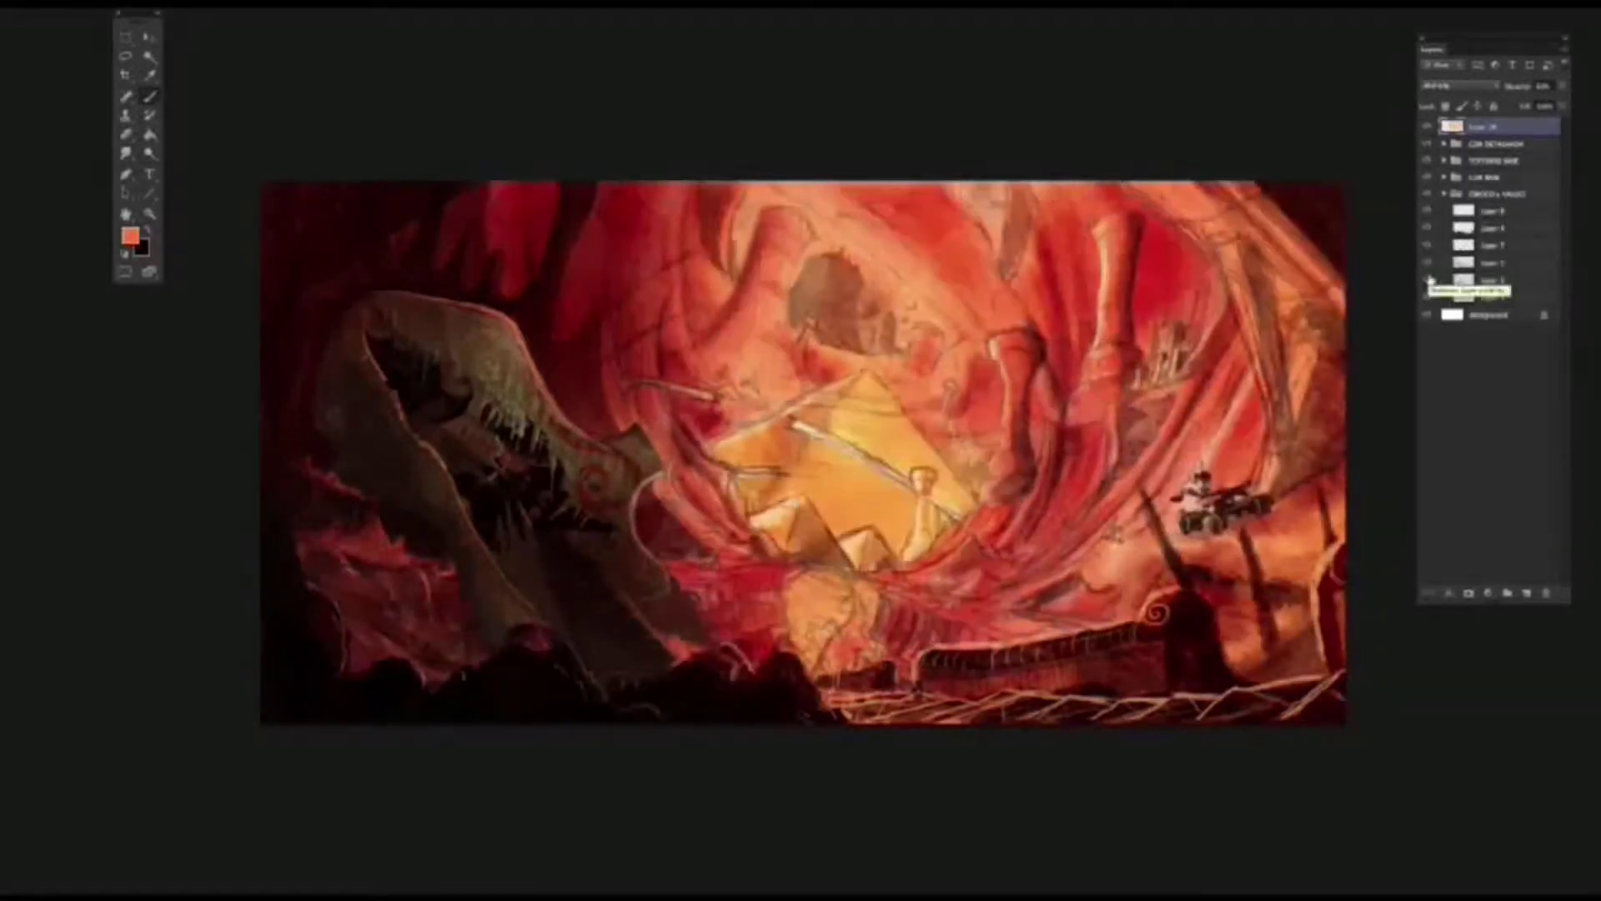
{"action": "left_click", "coordinate": [1429, 280]}
{"action": "left_click", "coordinate": [1465, 280]}
Step: Try other blend modes on the selected shading layer in the sketch and values group
{"action": "left_click", "coordinate": [1459, 85]}
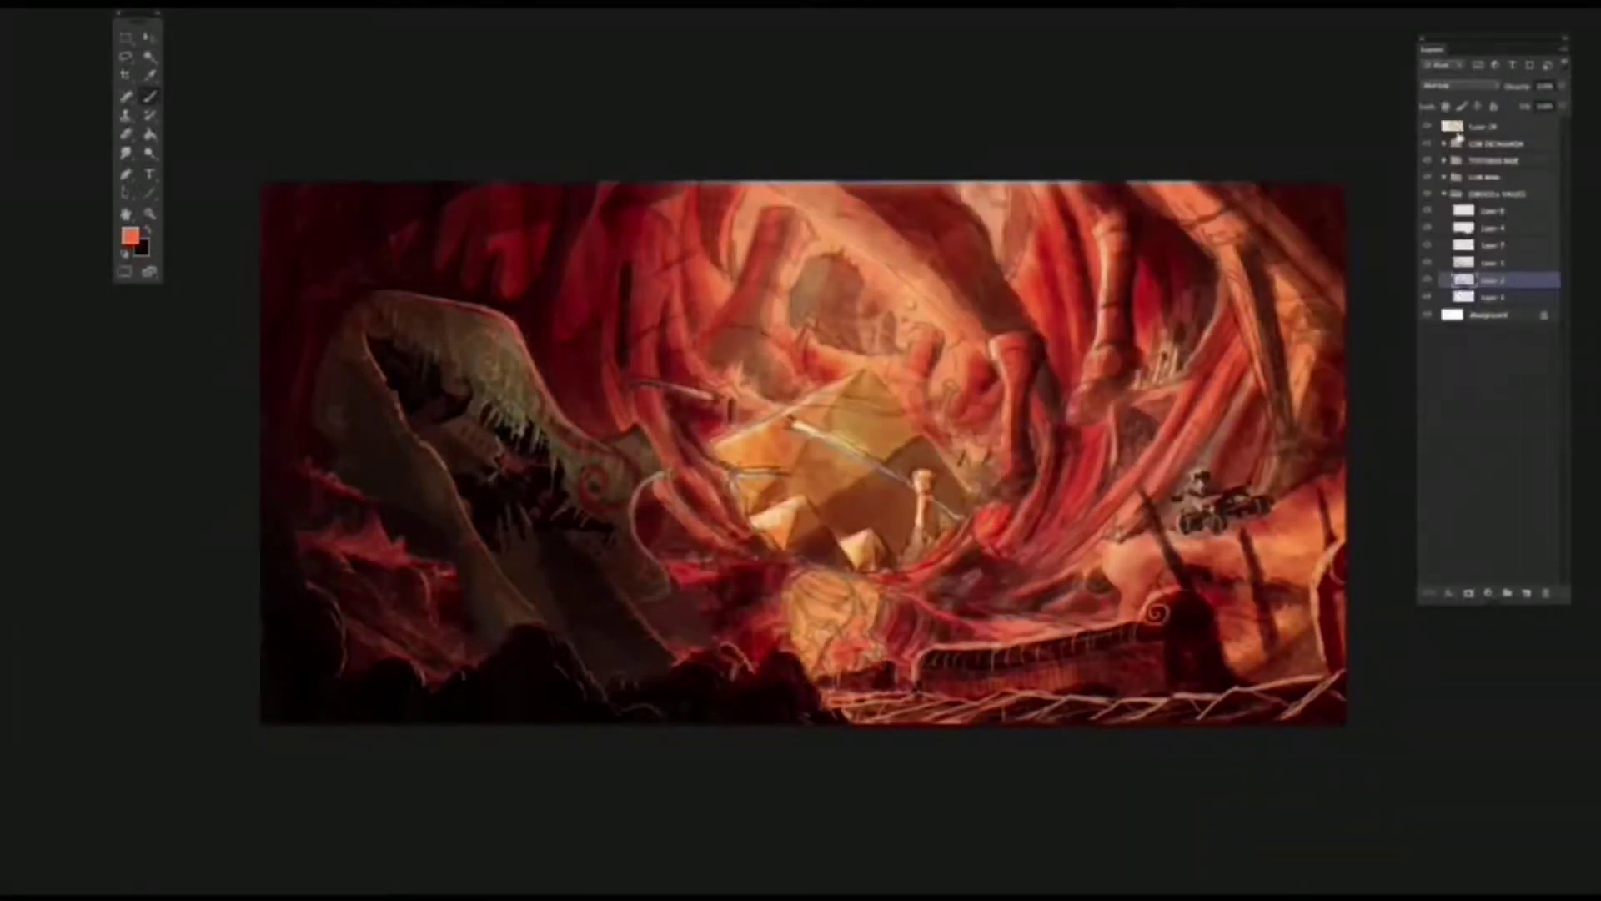
{"action": "left_click", "coordinate": [1447, 133]}
{"action": "left_click", "coordinate": [1459, 85]}
{"action": "left_click", "coordinate": [1442, 50]}
{"action": "left_click", "coordinate": [1459, 85]}
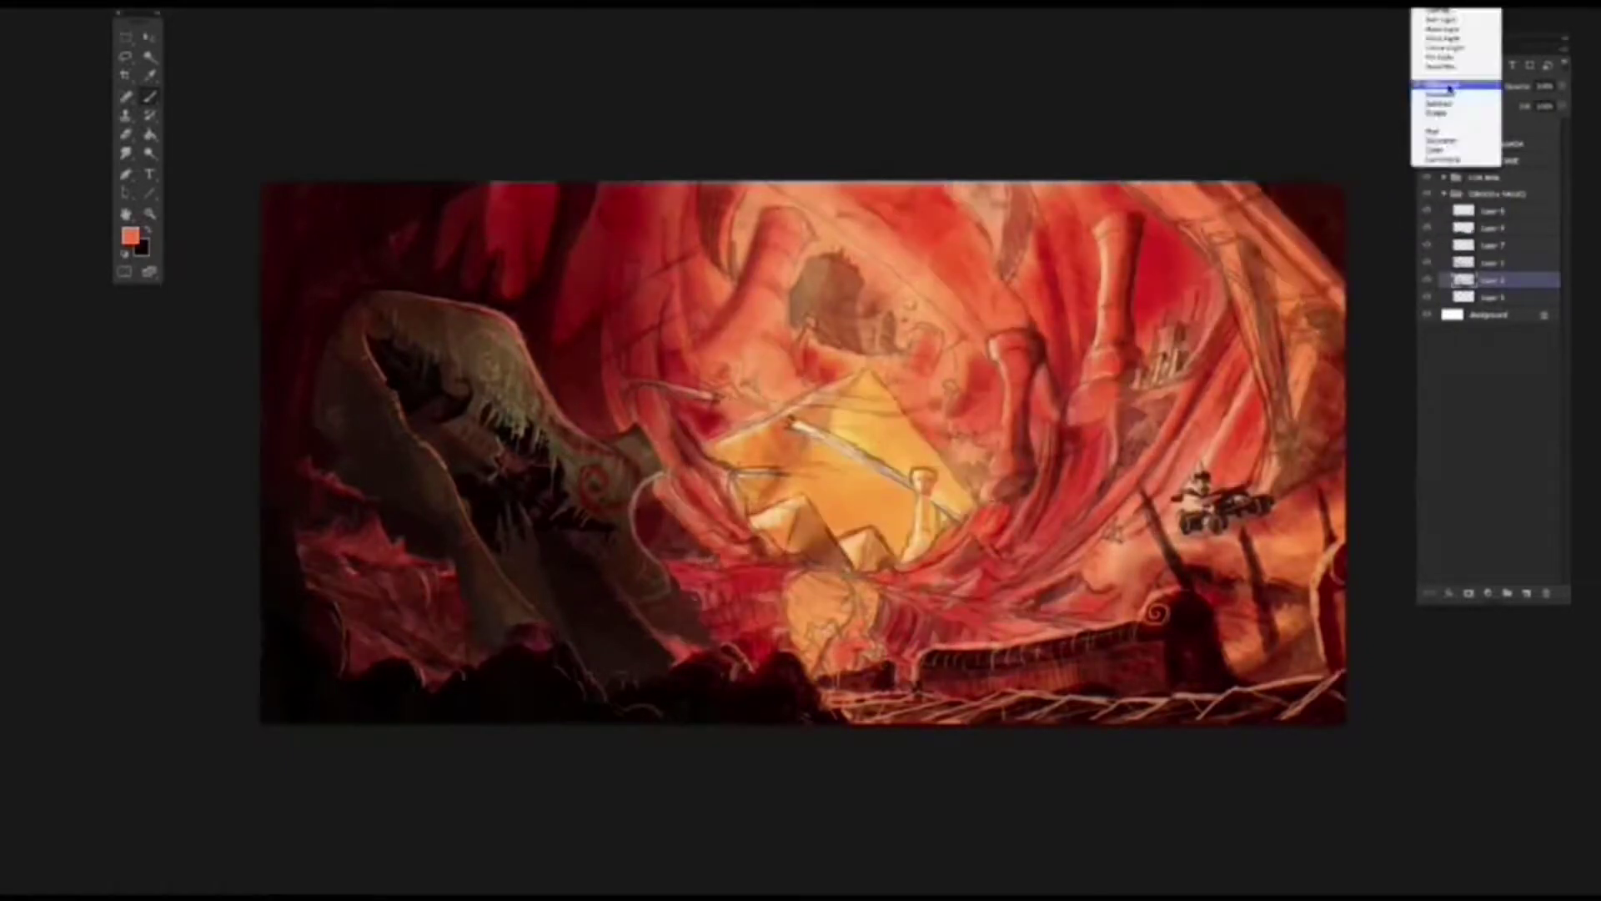
{"action": "left_click", "coordinate": [1435, 12]}
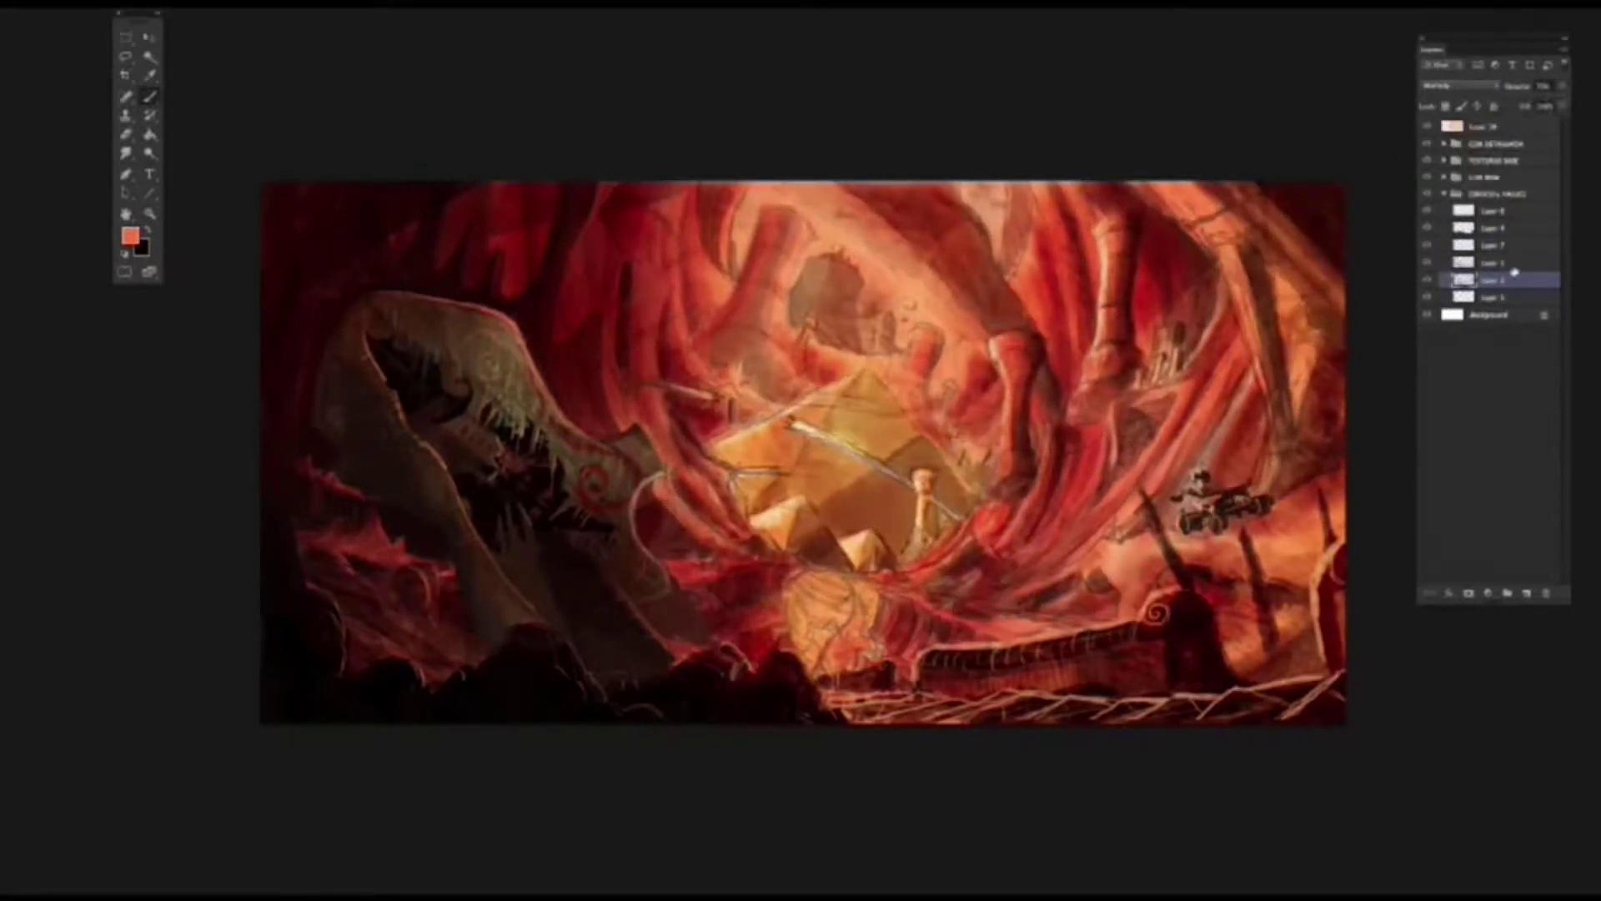
Step: Reduce the opacity of the sketch line layer directly above the shading layer in the group
{"action": "left_click", "coordinate": [1510, 265]}
{"action": "left_click_drag", "start_coordinate": [1512, 106], "coordinate": [1535, 106]}
Step: Add a new layer above the Multiply shading layer and paint a sampled dark tone on the slope by the skull's base
{"action": "key", "text": "ctrl+plus"}
{"action": "key", "text": "ctrl+plus"}
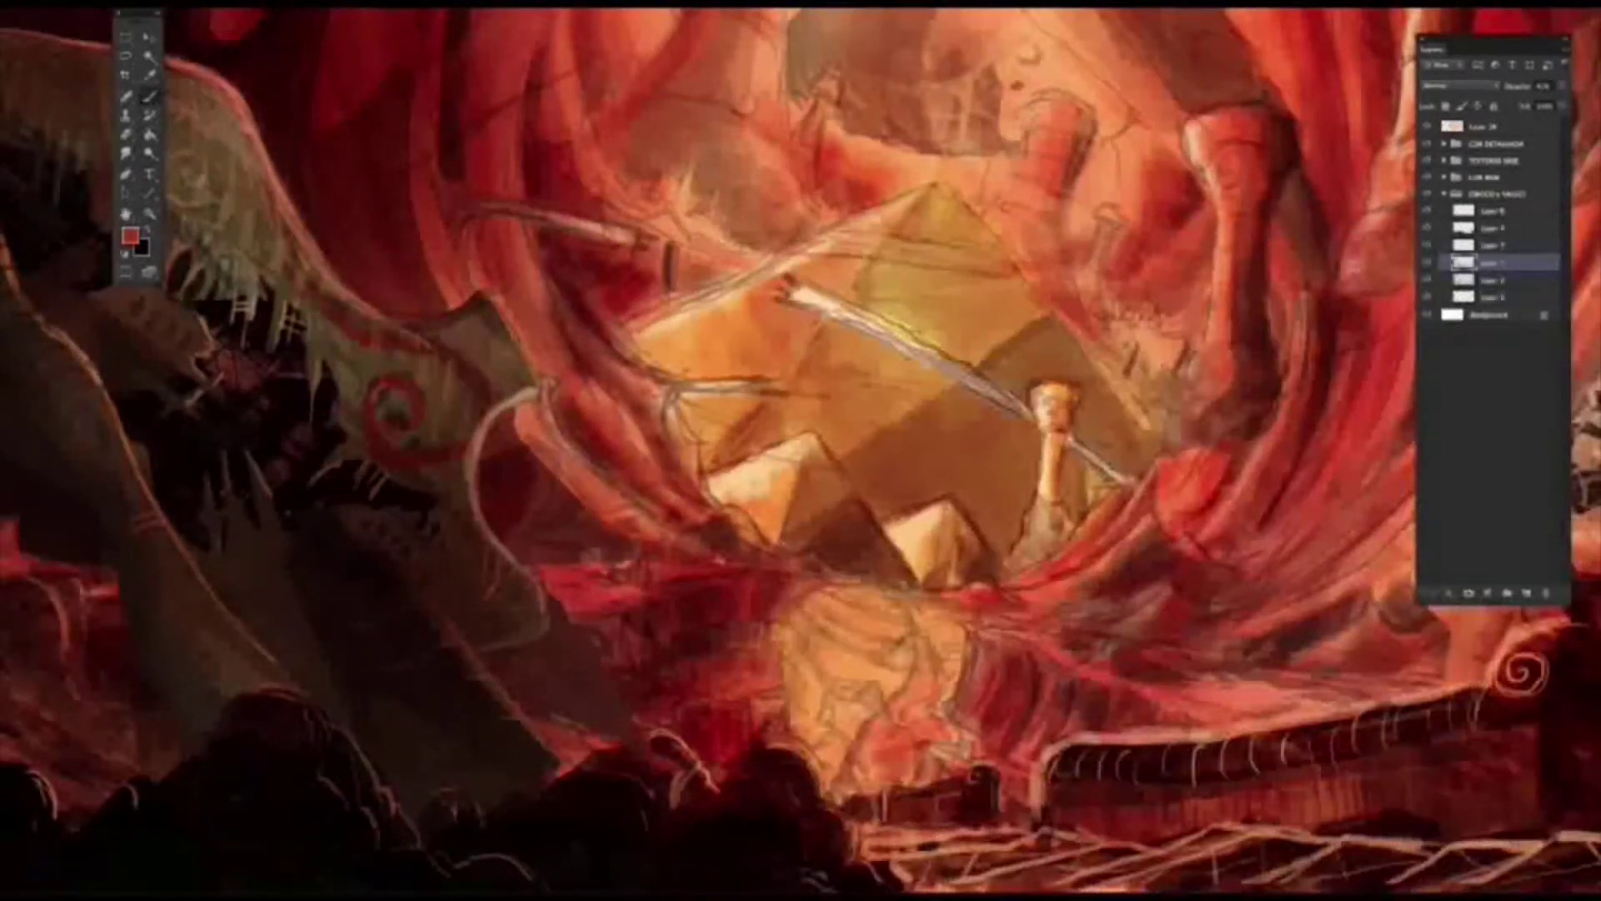
{"action": "key", "text": "alt+period"}
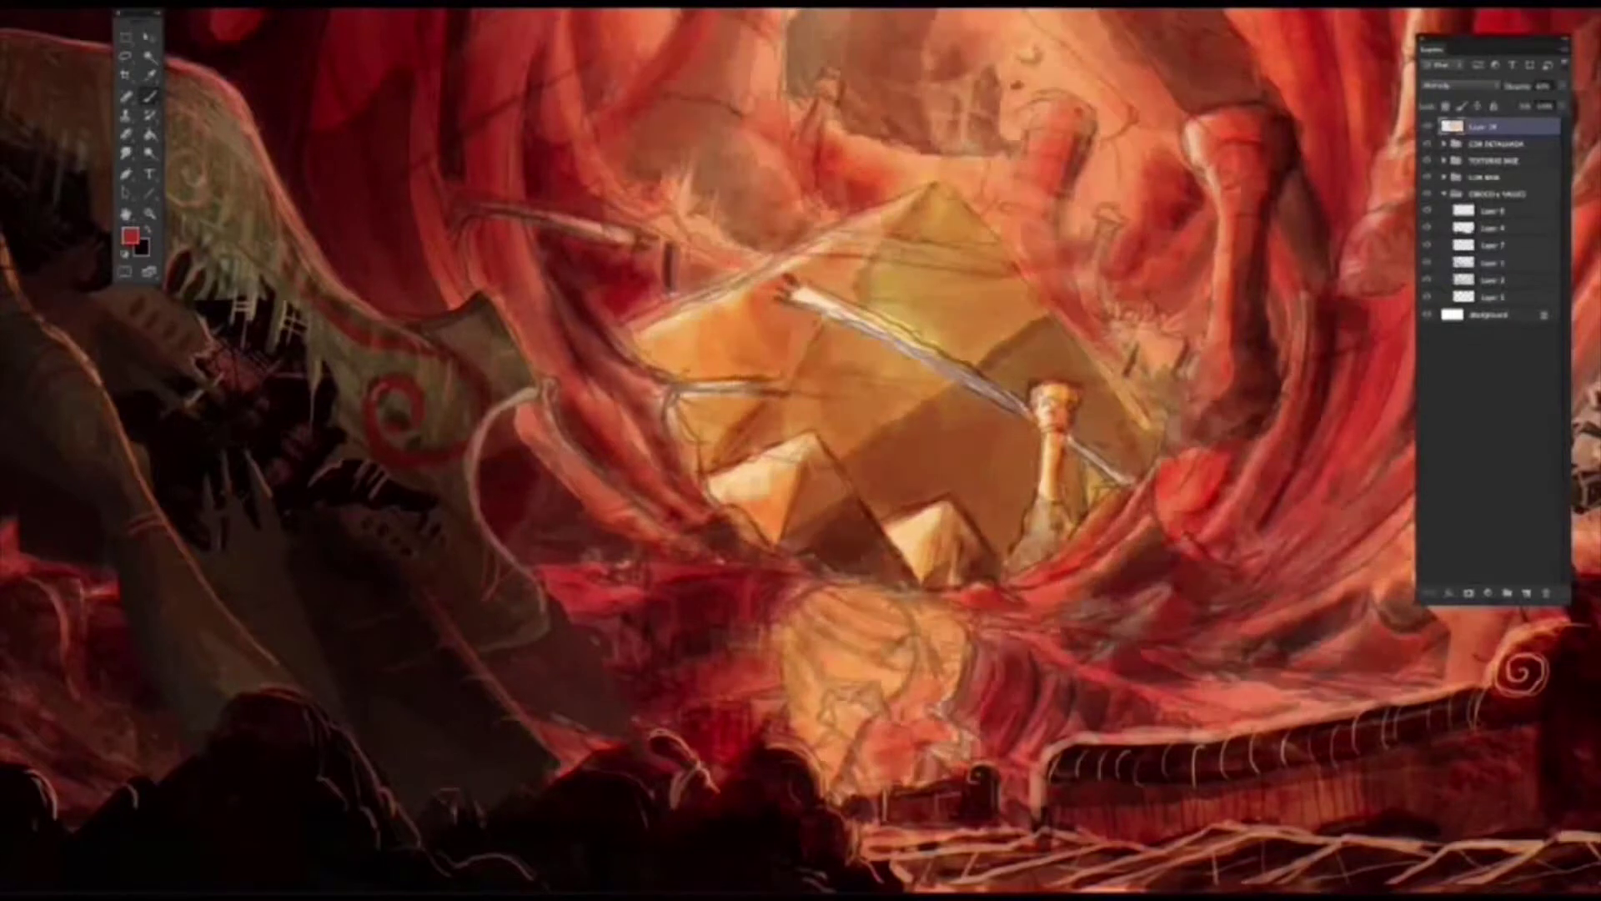
{"action": "left_click", "coordinate": [1526, 595]}
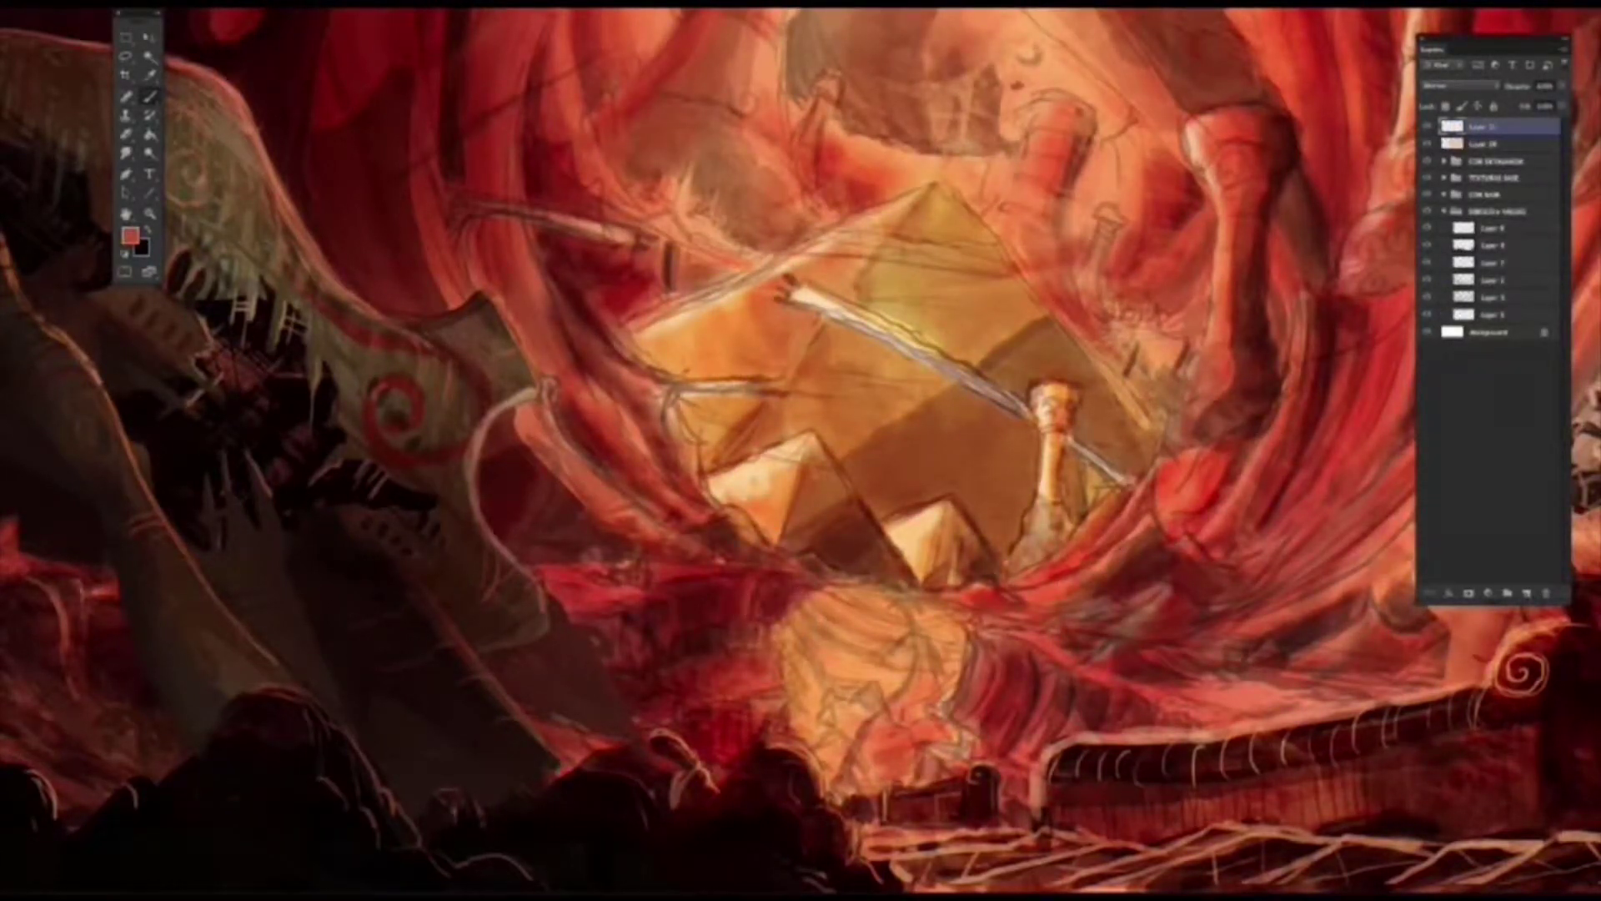
{"action": "left_click", "coordinate": [726, 600], "text": "alt"}
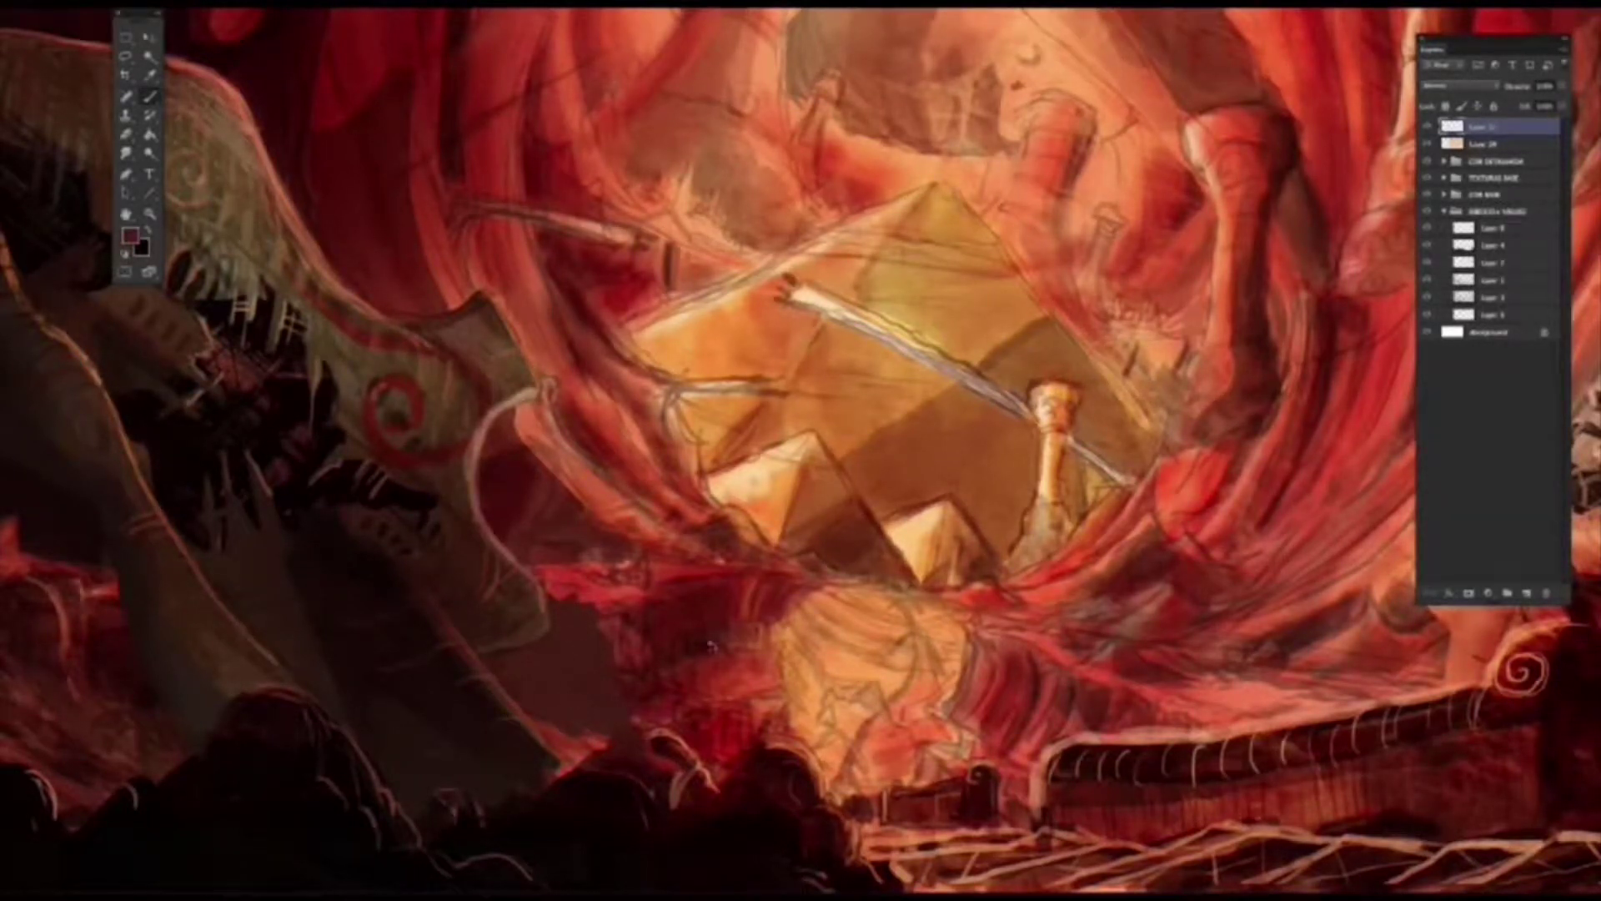
Step: Restore the sketch line layer to 100% opacity and reselect the new painting layer at the top of the stack
{"action": "left_click", "coordinate": [1489, 281]}
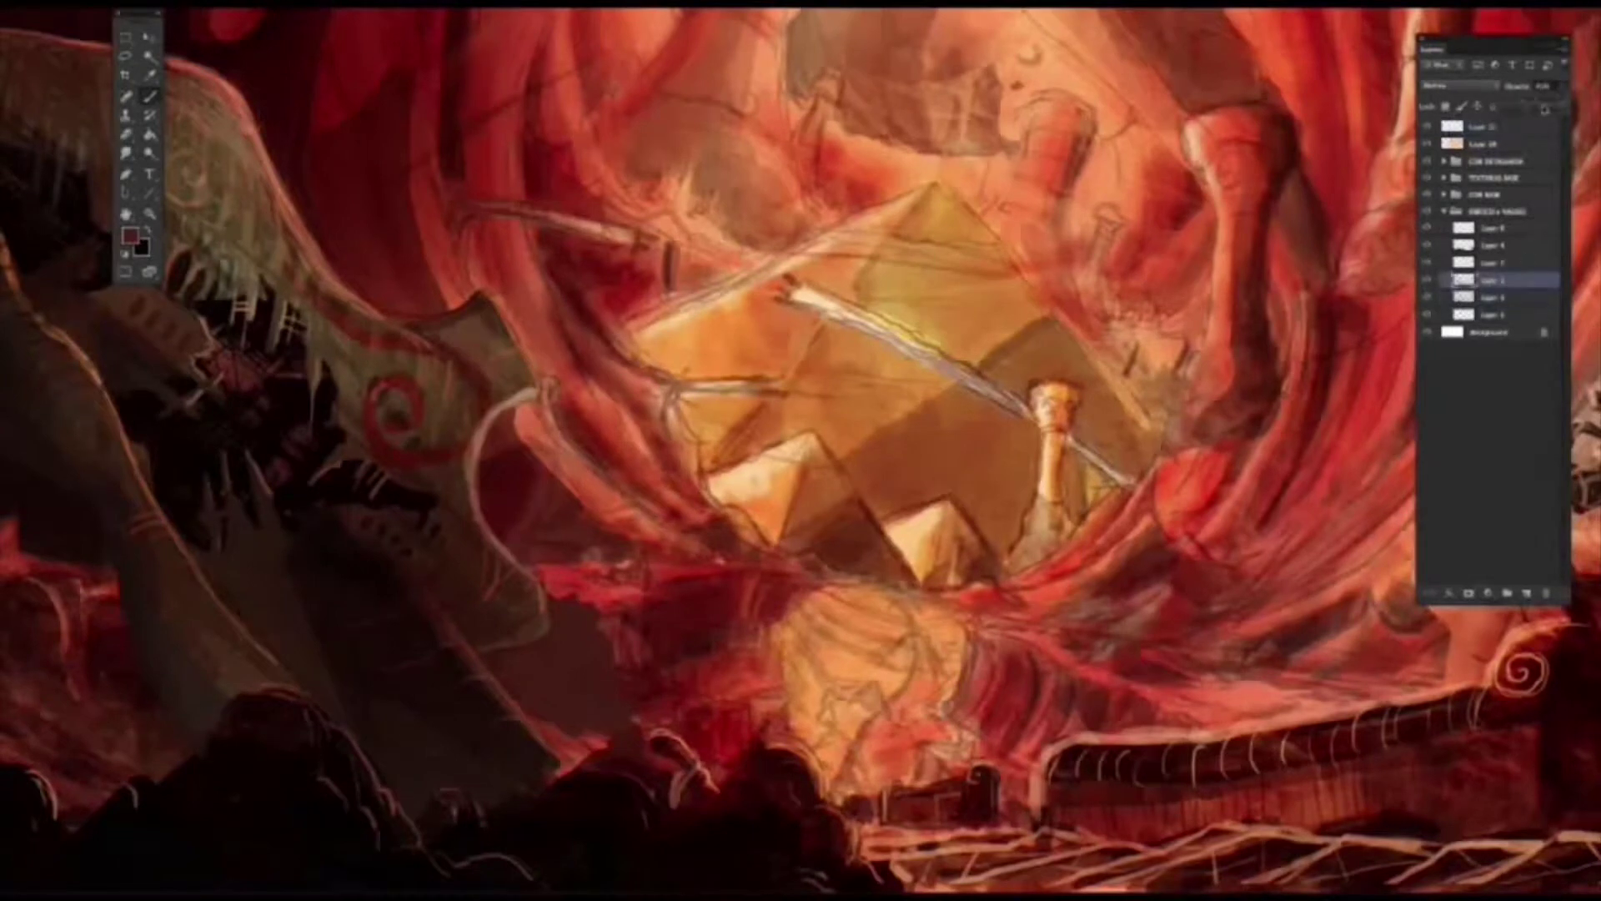
{"action": "key", "text": "0"}
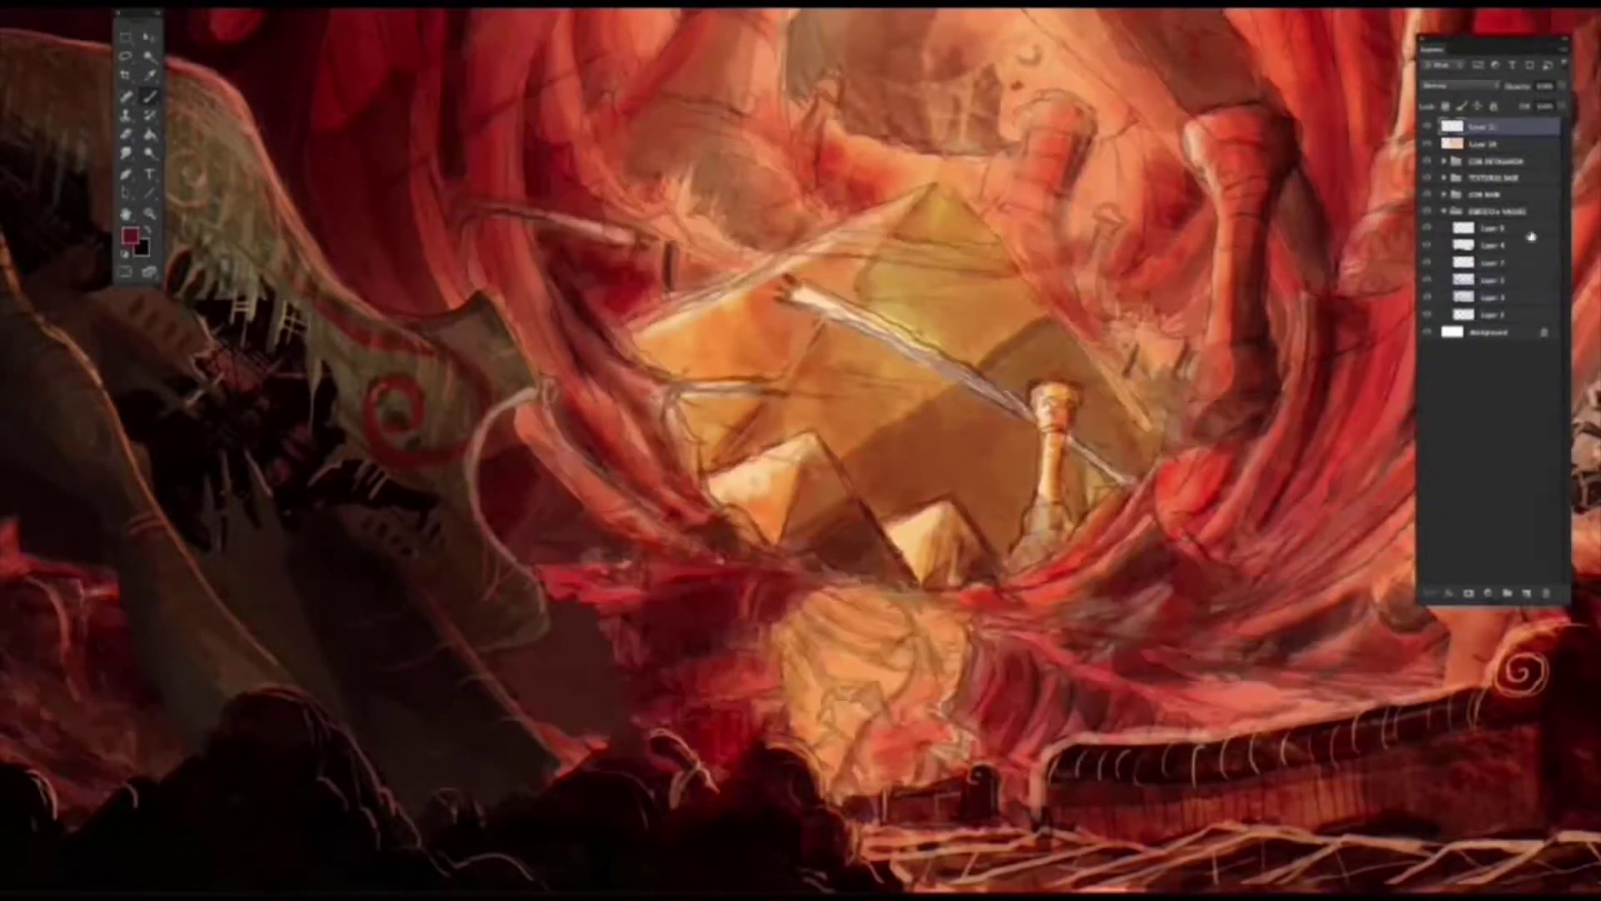
{"action": "key", "text": "alt+period"}
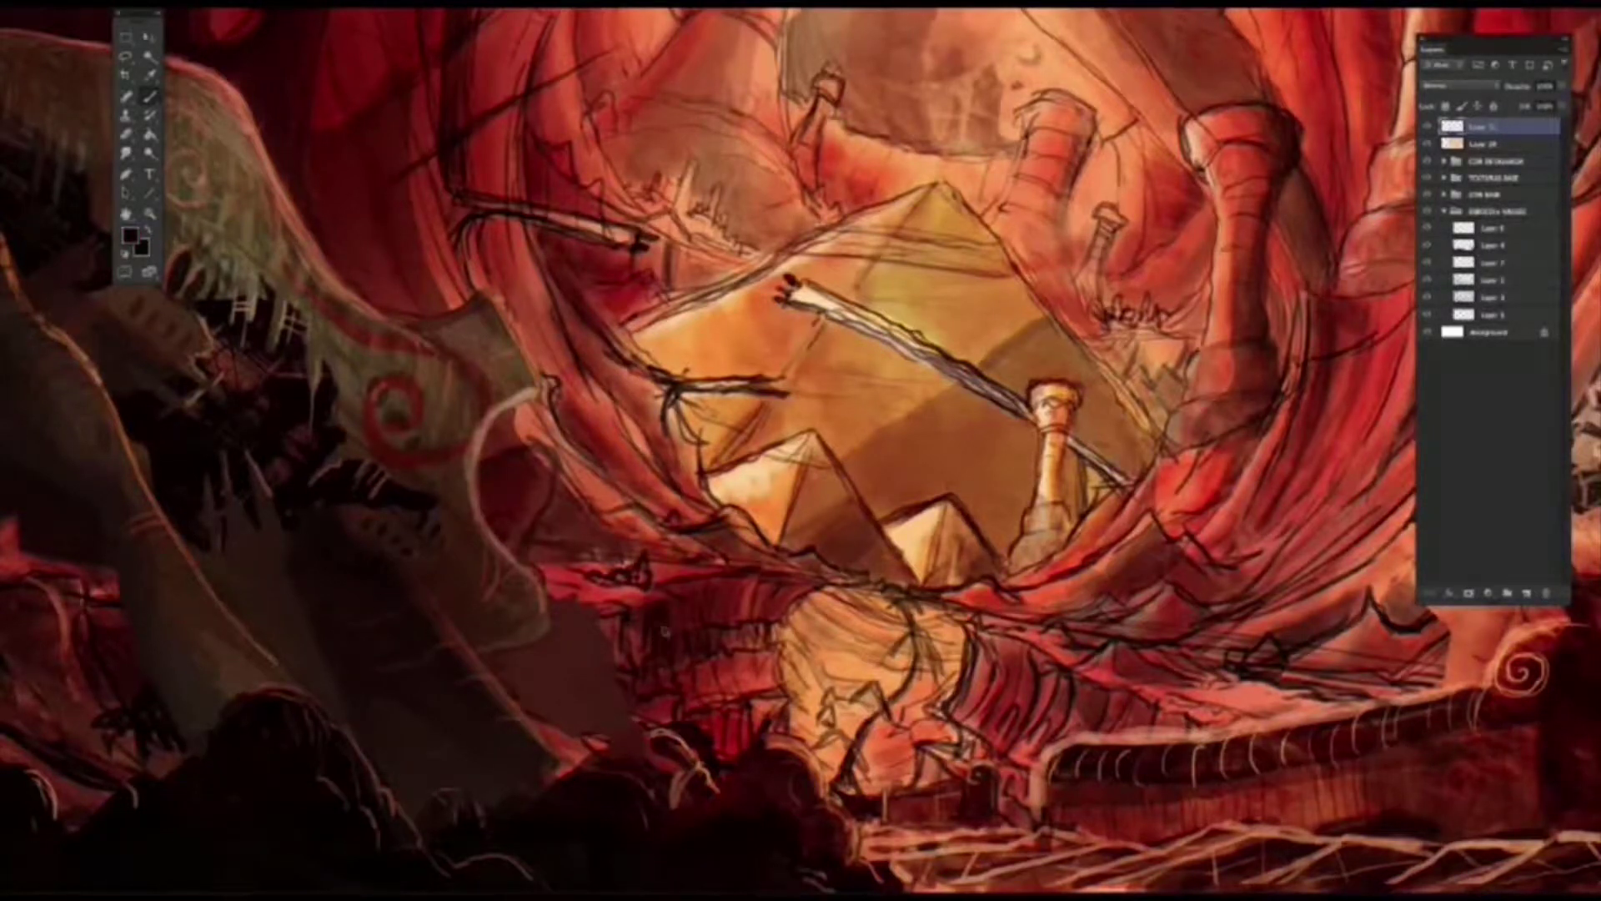
{"action": "left_click", "coordinate": [1428, 298]}
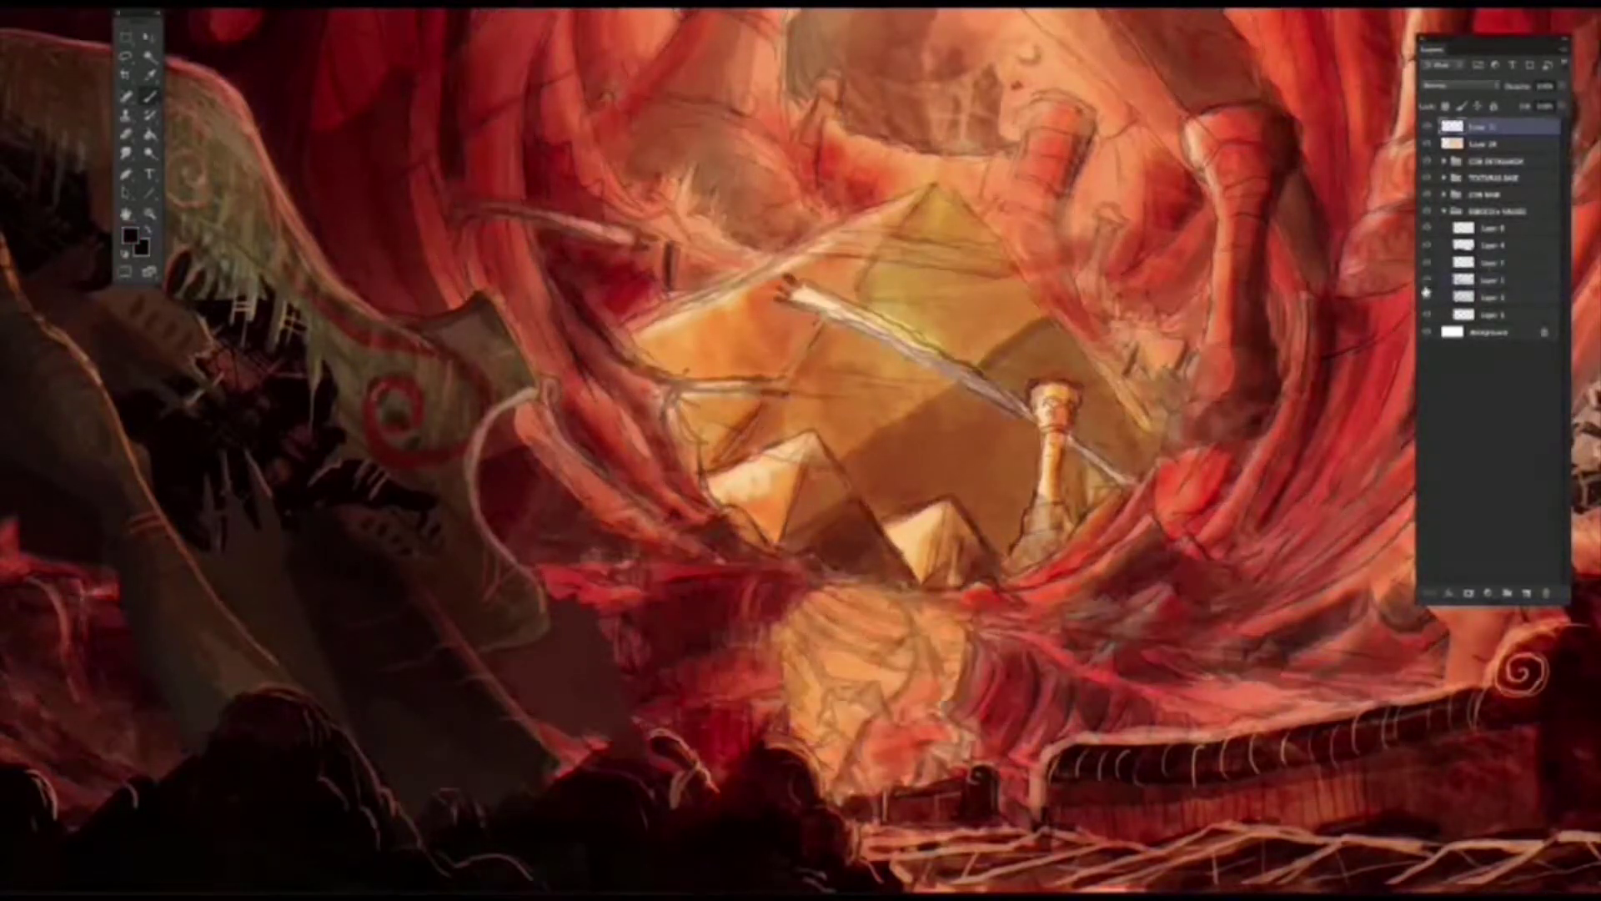
{"action": "left_click", "coordinate": [1489, 280]}
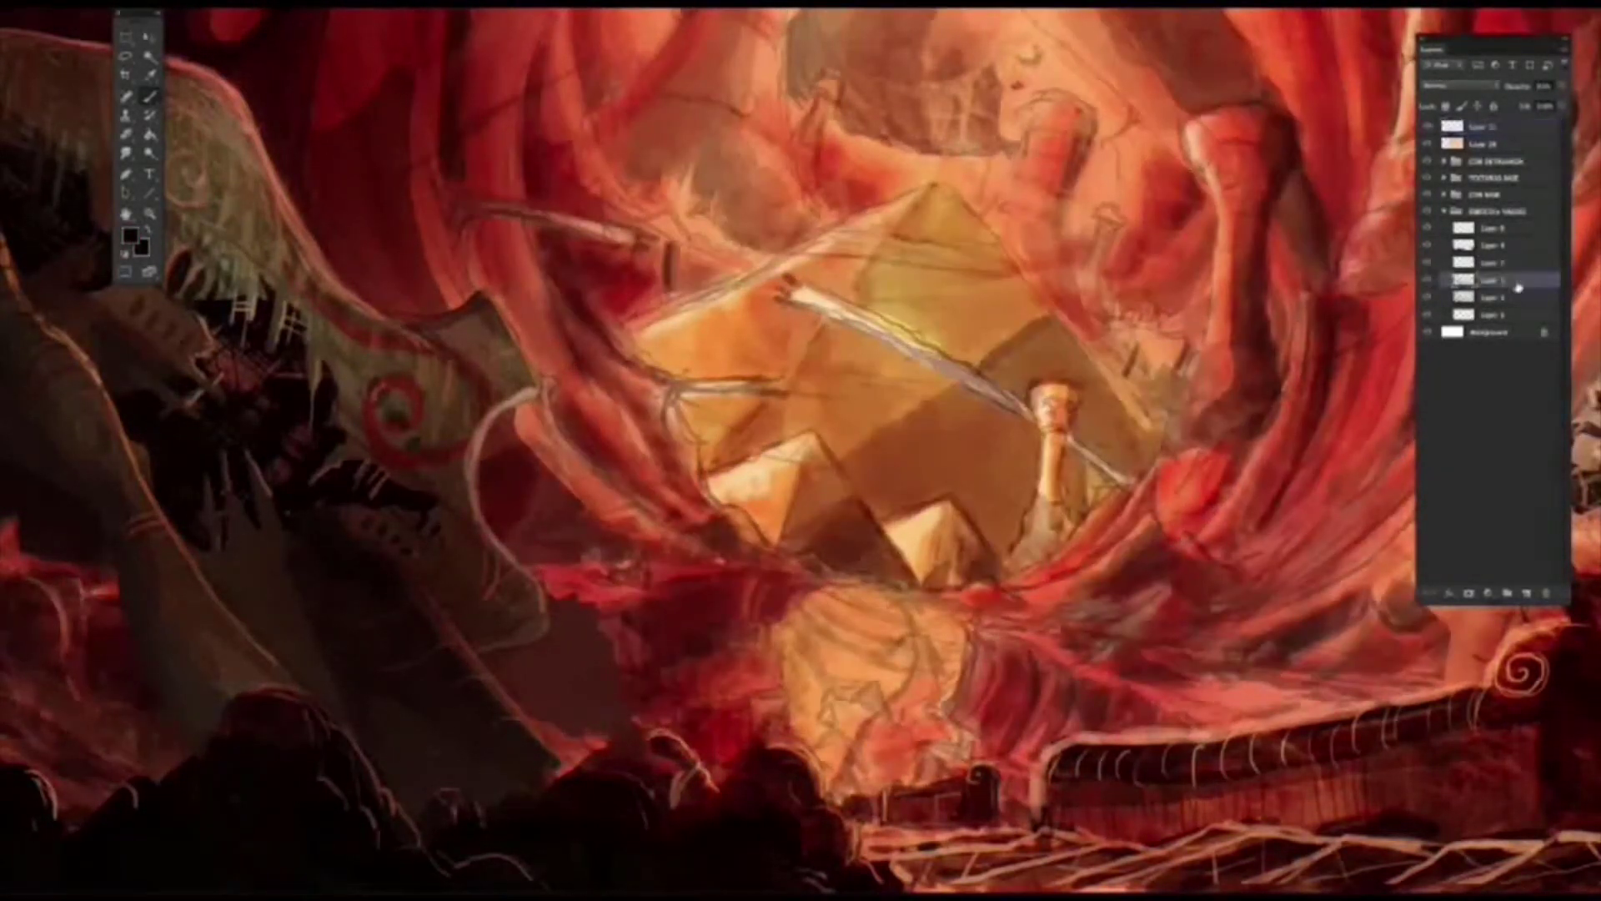
{"action": "key", "text": "0"}
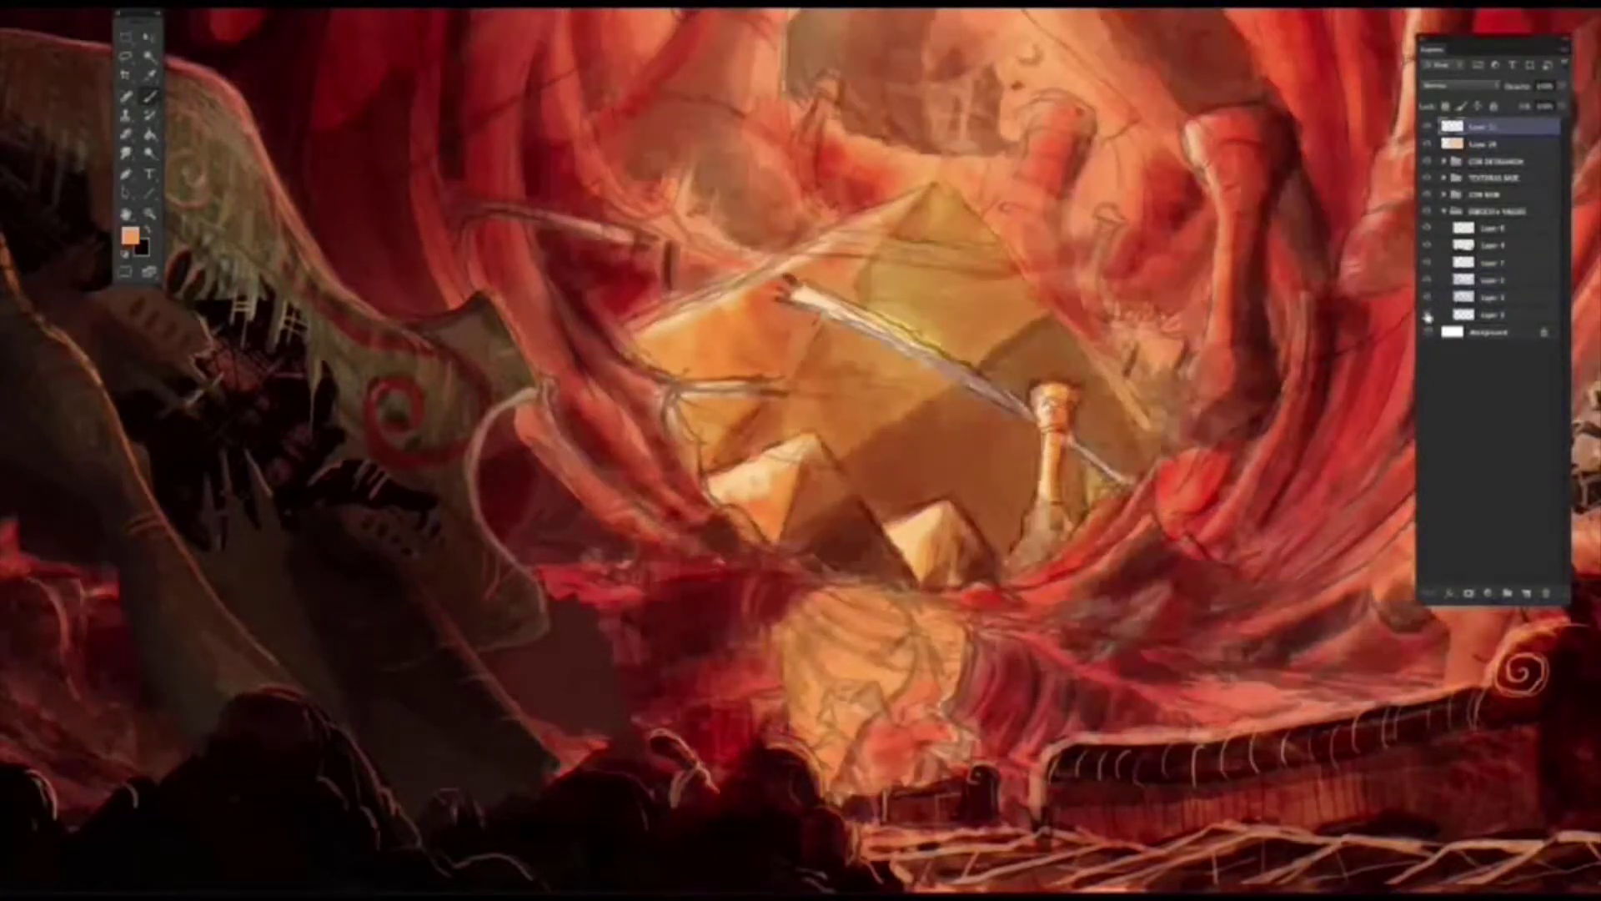
{"action": "left_click", "coordinate": [1492, 280]}
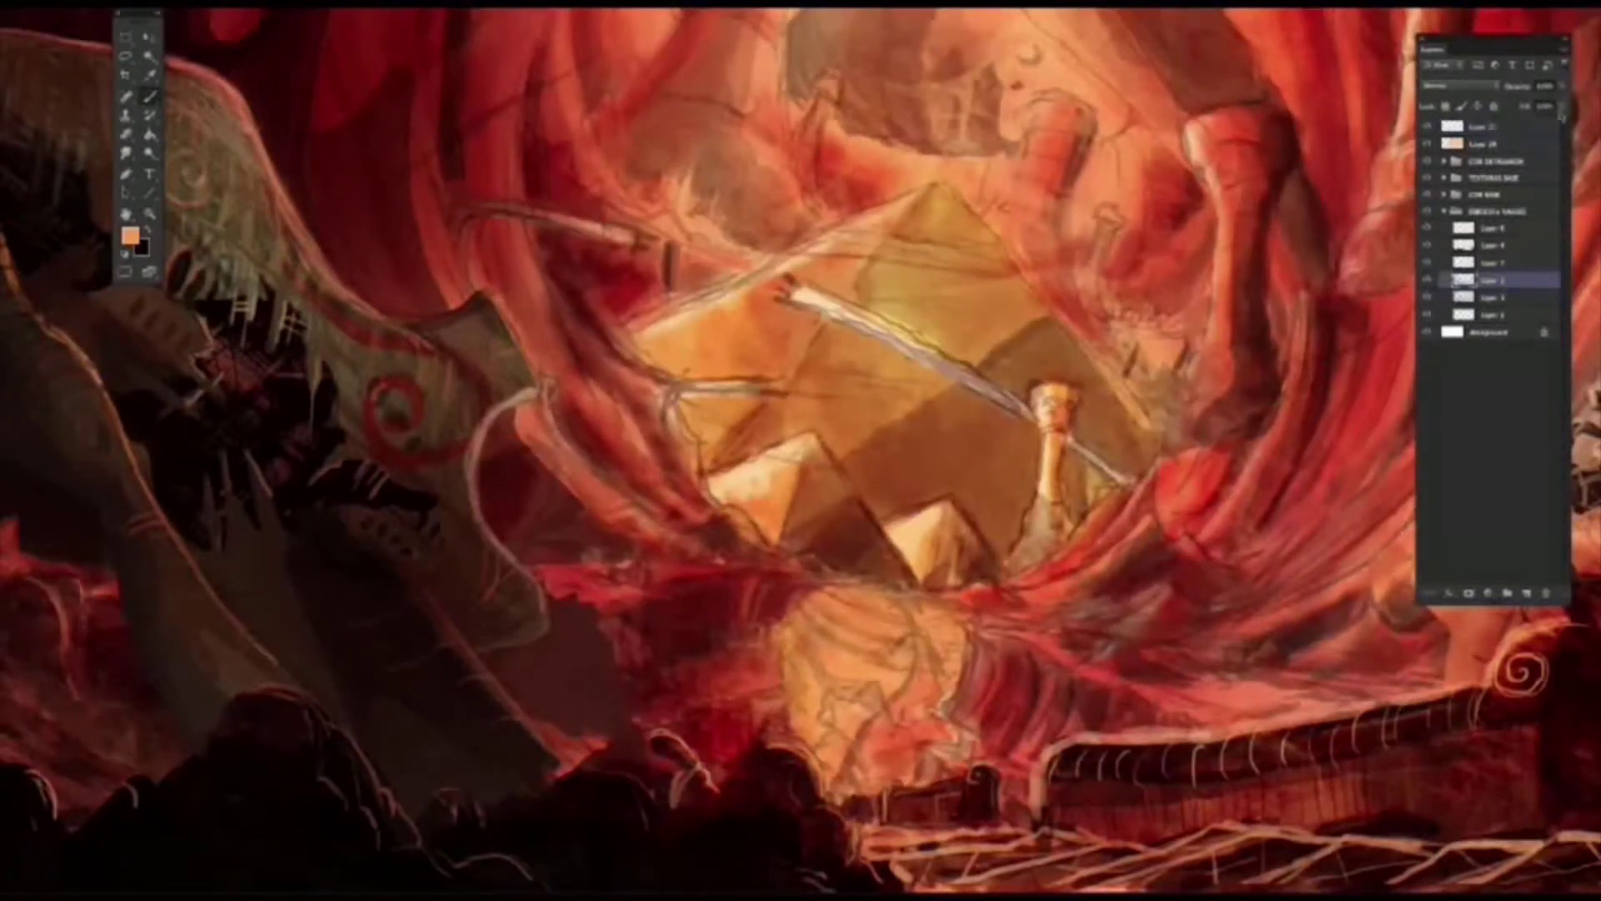
{"action": "key", "text": "0"}
{"action": "left_click", "coordinate": [1492, 127]}
Step: Paint a light rim with sampled tones along the upper edge of the wall below the small pyramids
{"action": "left_click", "coordinate": [671, 586], "text": "alt"}
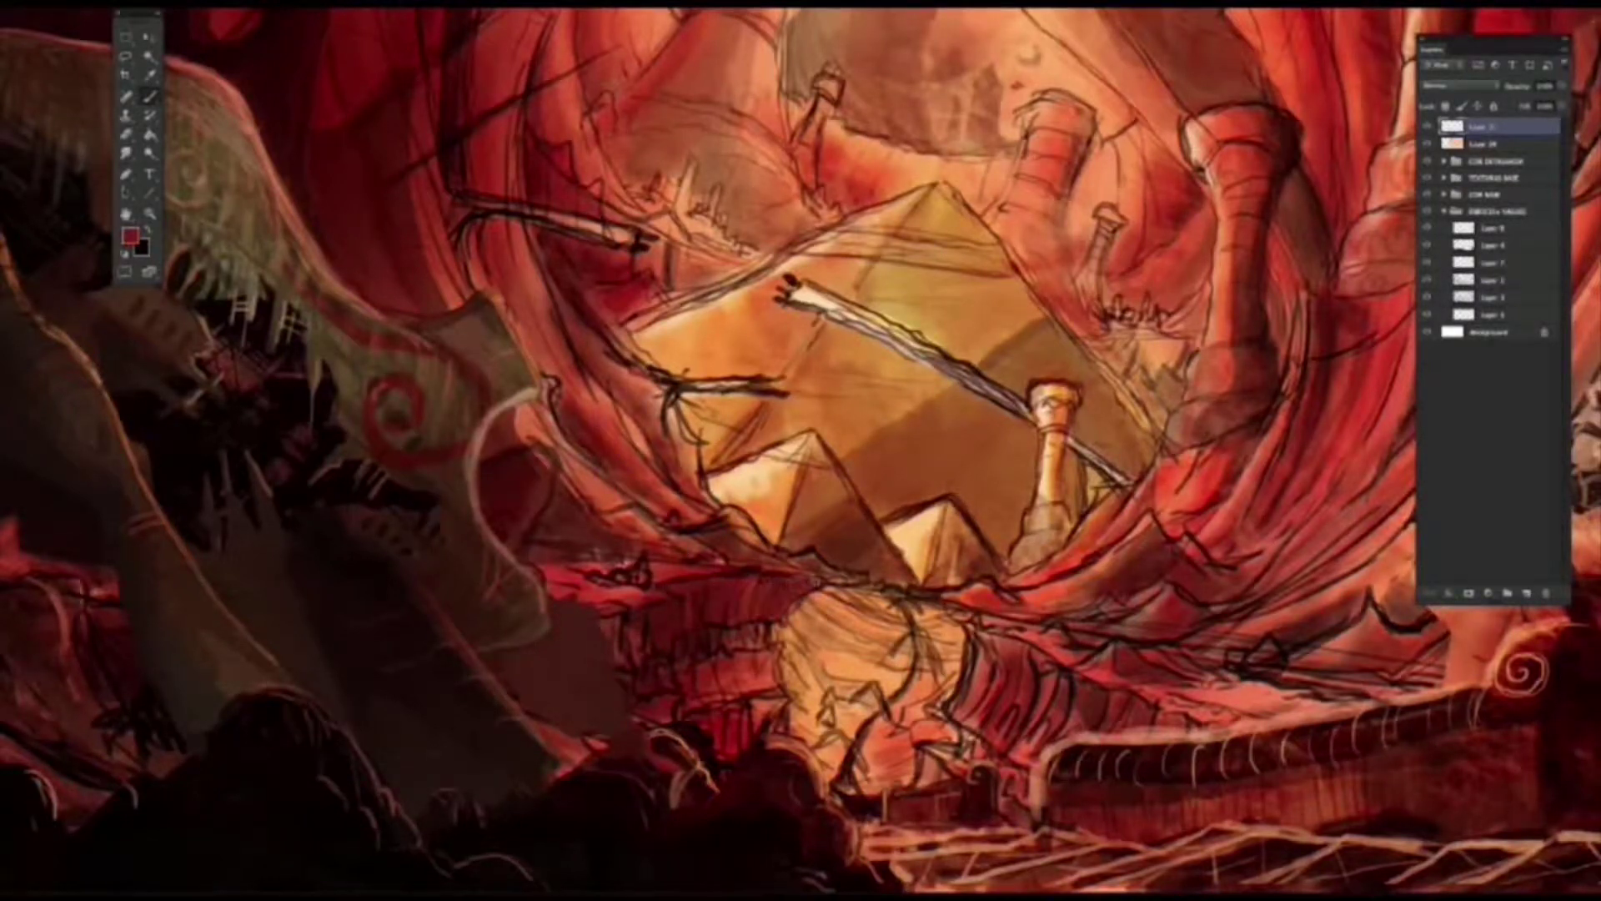
{"action": "left_click_drag", "start_coordinate": [792, 575], "coordinate": [602, 572]}
{"action": "left_click", "coordinate": [658, 586], "text": "alt"}
{"action": "left_click", "coordinate": [629, 579], "text": "alt"}
{"action": "mouse_move", "coordinate": [677, 565]}
{"action": "left_mouse_down"}
{"action": "mouse_move", "coordinate": [831, 578]}
{"action": "mouse_move", "coordinate": [649, 565]}
{"action": "left_mouse_up"}
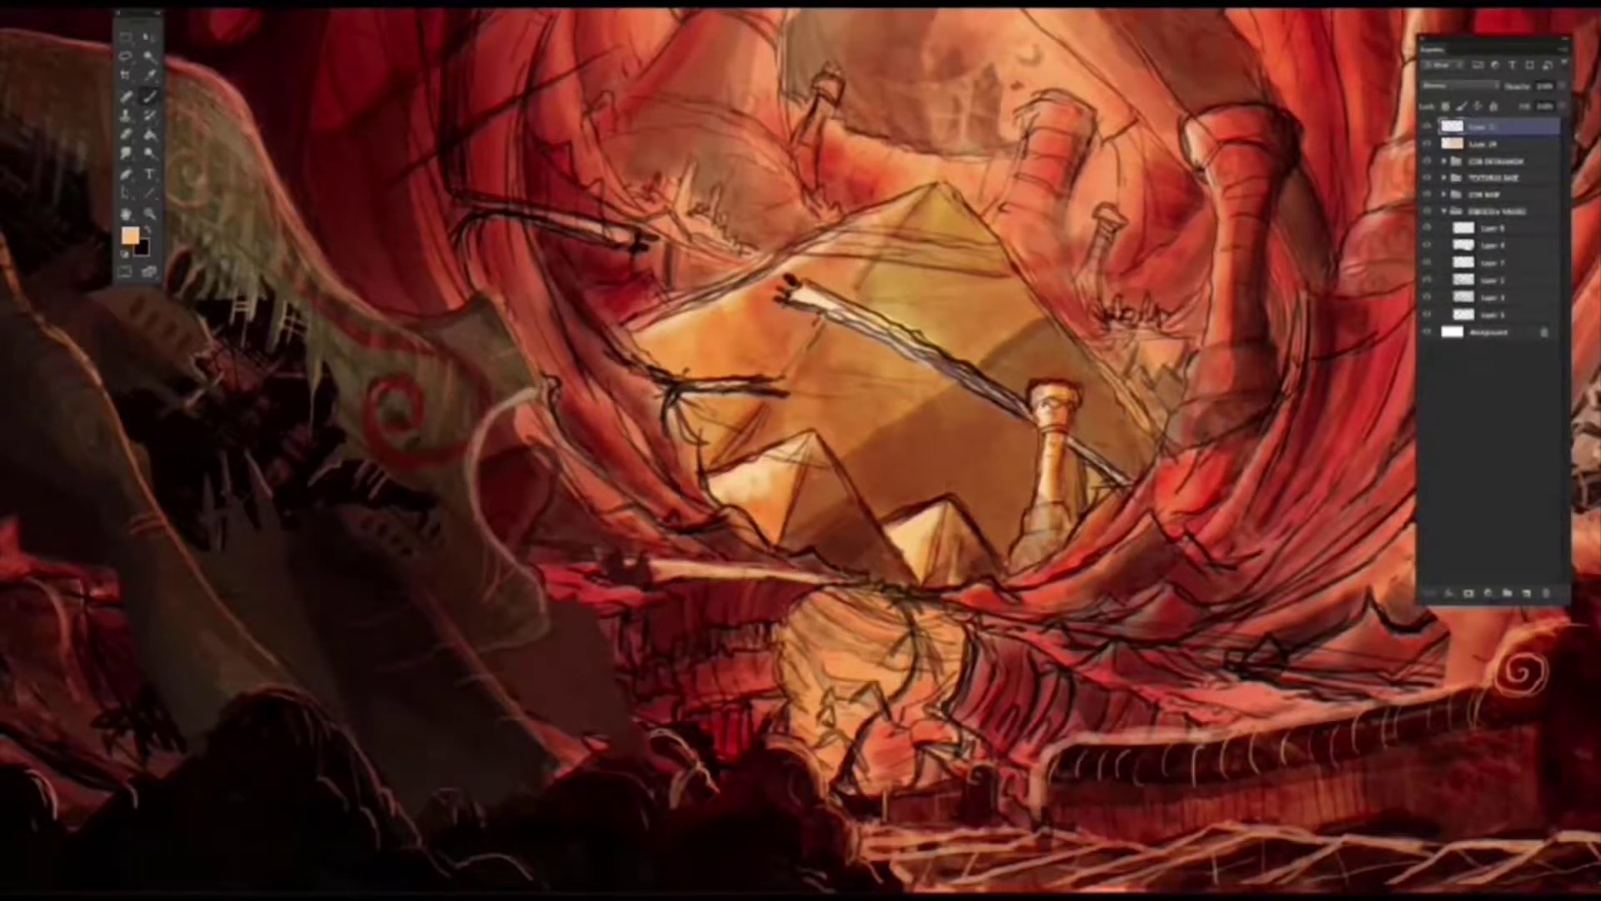
{"action": "left_click_drag", "start_coordinate": [813, 575], "coordinate": [856, 581]}
{"action": "mouse_move", "coordinate": [644, 563]}
{"action": "left_mouse_down"}
{"action": "mouse_move", "coordinate": [680, 583]}
{"action": "mouse_move", "coordinate": [678, 603]}
{"action": "mouse_move", "coordinate": [626, 575]}
{"action": "left_mouse_up"}
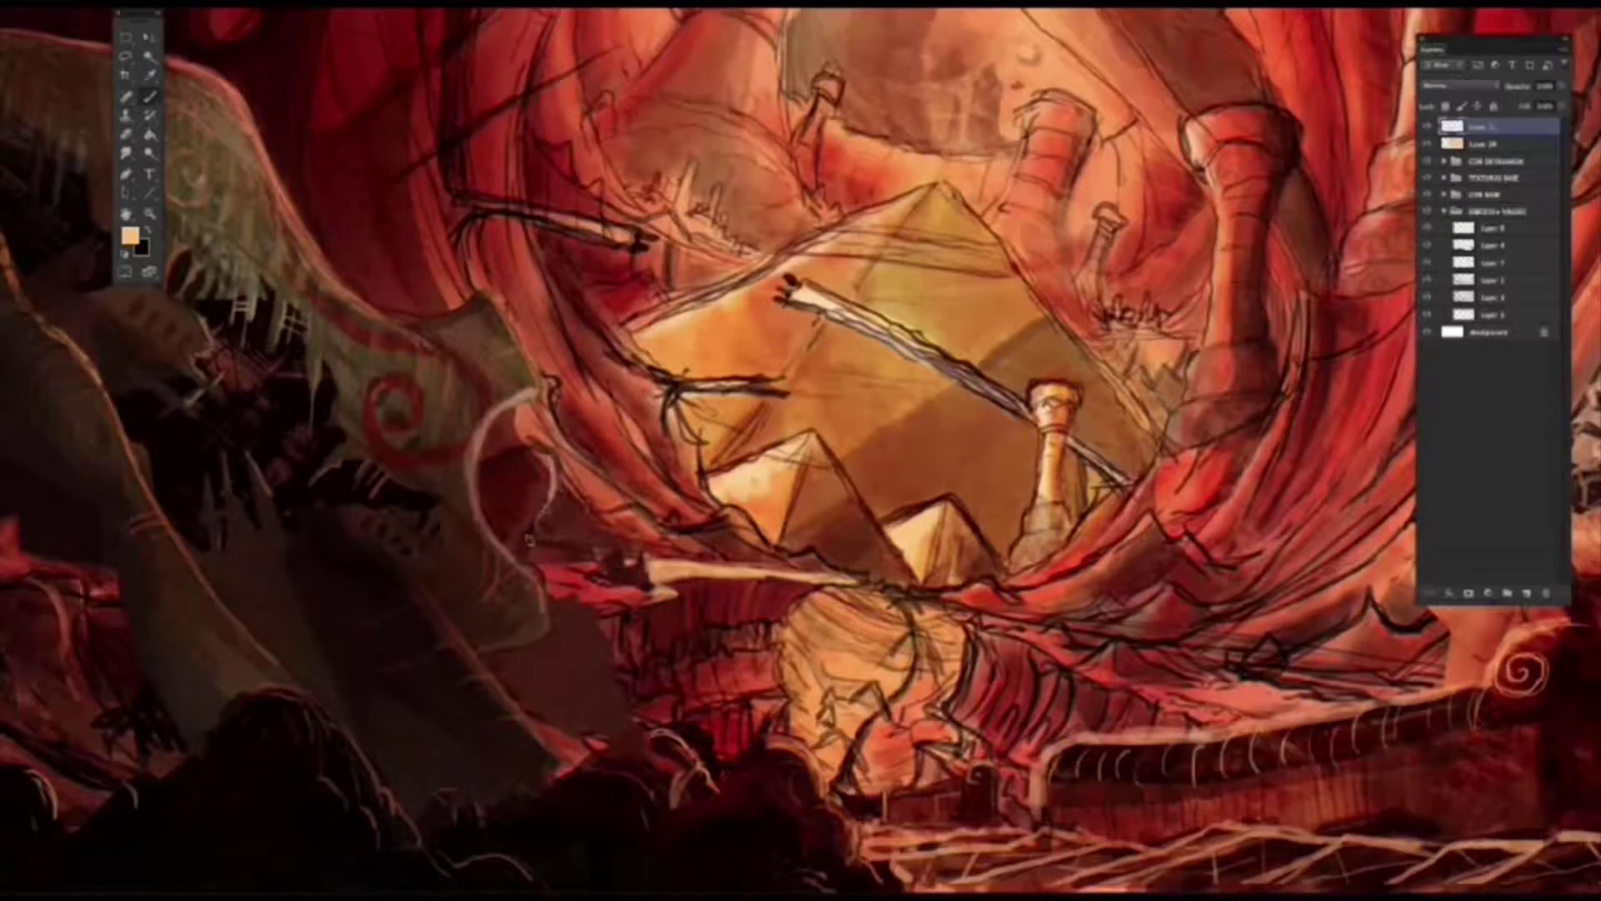
Step: Adjust the brush and paint thin light ridge lines down the wall face beside the glowing pool
{"action": "right_click", "coordinate": [606, 641]}
{"action": "key", "text": "Return"}
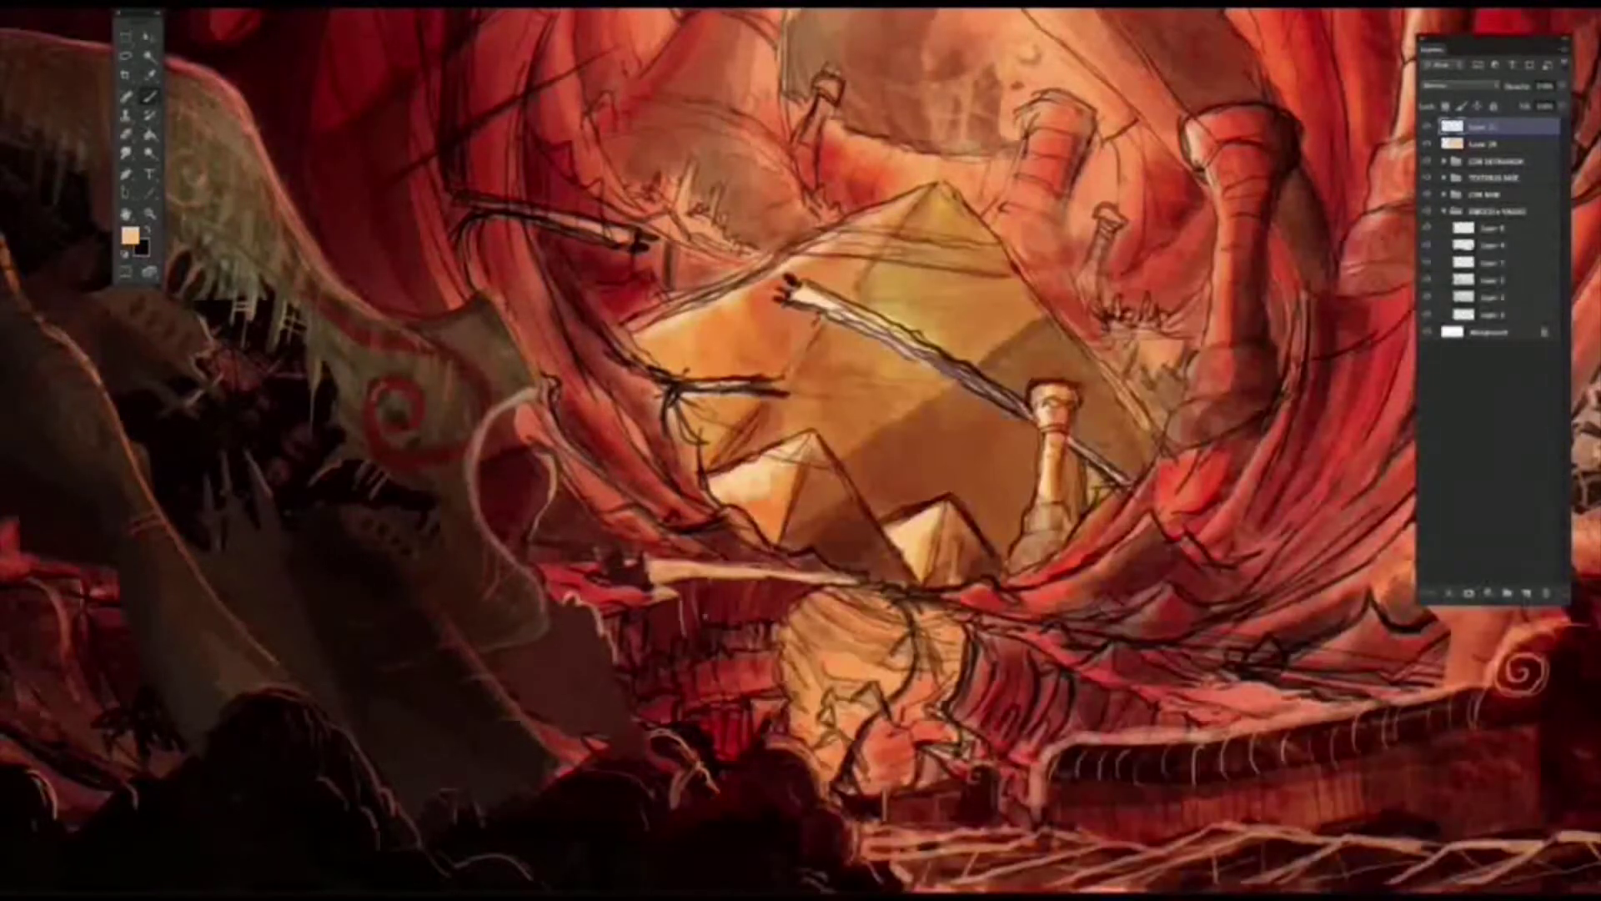
{"action": "mouse_move", "coordinate": [704, 577]}
{"action": "left_mouse_down"}
{"action": "mouse_move", "coordinate": [719, 627]}
{"action": "mouse_move", "coordinate": [739, 631]}
{"action": "mouse_move", "coordinate": [822, 626]}
{"action": "mouse_move", "coordinate": [838, 584]}
{"action": "mouse_move", "coordinate": [787, 696]}
{"action": "mouse_move", "coordinate": [733, 692]}
{"action": "left_mouse_up"}
{"action": "mouse_move", "coordinate": [771, 656]}
{"action": "left_mouse_down"}
{"action": "mouse_move", "coordinate": [756, 697]}
{"action": "mouse_move", "coordinate": [791, 732]}
{"action": "left_mouse_up"}
Step: Build up the ribbed wall face beside the glowing pool with sampled red and dark strokes
{"action": "left_click", "coordinate": [755, 642], "text": "alt"}
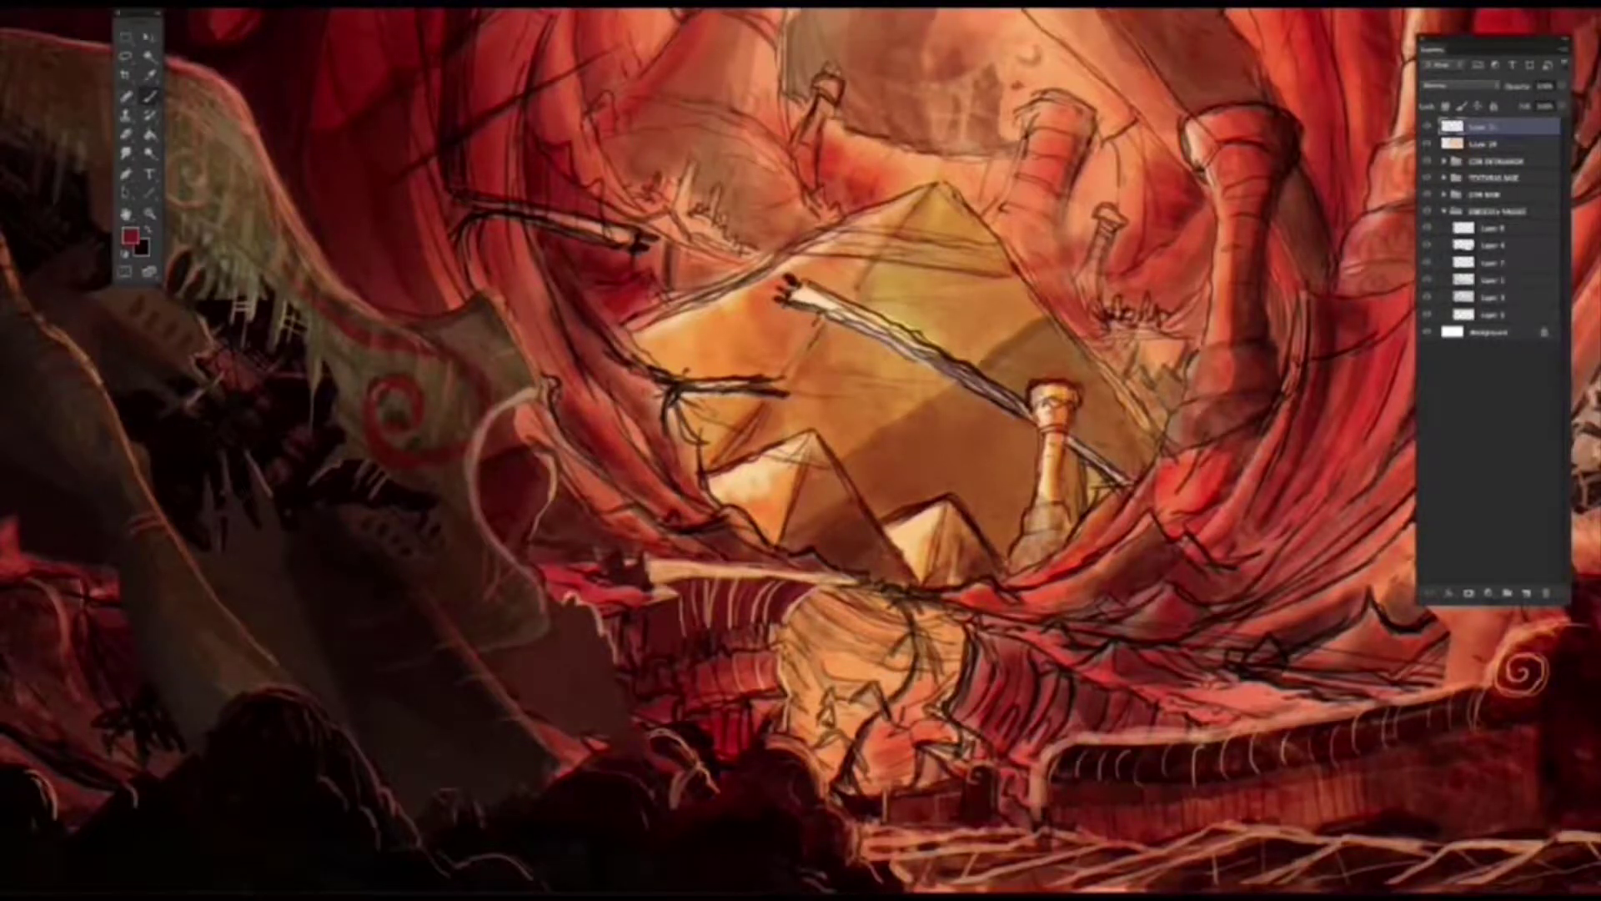
{"action": "left_click", "coordinate": [652, 573], "text": "alt"}
{"action": "mouse_move", "coordinate": [649, 605]}
{"action": "left_mouse_down"}
{"action": "mouse_move", "coordinate": [650, 657]}
{"action": "mouse_move", "coordinate": [743, 692]}
{"action": "mouse_move", "coordinate": [775, 678]}
{"action": "mouse_move", "coordinate": [702, 692]}
{"action": "mouse_move", "coordinate": [695, 709]}
{"action": "mouse_move", "coordinate": [658, 653]}
{"action": "mouse_move", "coordinate": [625, 655]}
{"action": "mouse_move", "coordinate": [625, 680]}
{"action": "mouse_move", "coordinate": [630, 650]}
{"action": "mouse_move", "coordinate": [713, 700]}
{"action": "mouse_move", "coordinate": [663, 722]}
{"action": "mouse_move", "coordinate": [676, 726]}
{"action": "left_mouse_up"}
{"action": "left_click", "coordinate": [743, 650], "text": "alt"}
{"action": "left_click", "coordinate": [773, 607], "text": "alt"}
{"action": "left_click", "coordinate": [624, 635], "text": "alt"}
{"action": "left_click", "coordinate": [669, 637], "text": "alt"}
{"action": "left_click", "coordinate": [721, 616], "text": "alt"}
{"action": "left_click_drag", "start_coordinate": [670, 660], "coordinate": [655, 690]}
{"action": "left_click_drag", "start_coordinate": [697, 634], "coordinate": [694, 672]}
{"action": "left_click_drag", "start_coordinate": [710, 634], "coordinate": [708, 653]}
{"action": "left_click", "coordinate": [697, 666], "text": "alt"}
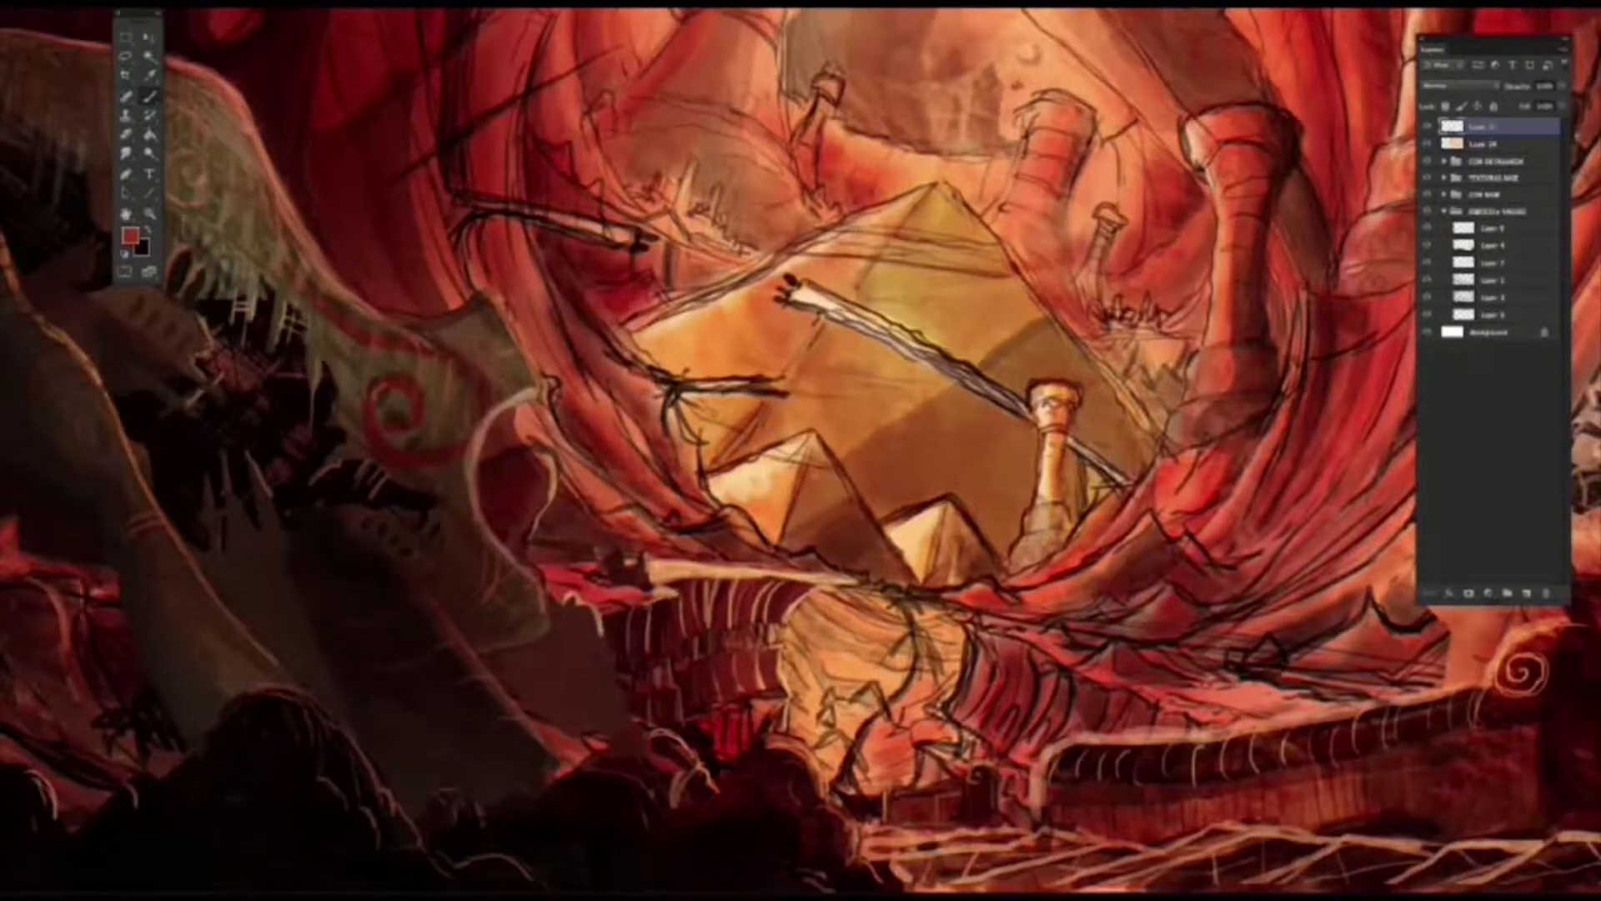
Step: Touch up the end of the wall's light rim nearest the skull with a sampled tone
{"action": "left_click", "coordinate": [649, 601], "text": "alt"}
{"action": "left_click_drag", "start_coordinate": [642, 575], "coordinate": [651, 588]}
{"action": "left_click_drag", "start_coordinate": [621, 550], "coordinate": [620, 566]}
Step: Sample nearby tones and refine the base of the cave ribs beside the smaller light pyramid
{"action": "left_click", "coordinate": [737, 499], "text": "alt"}
{"action": "left_click_drag", "start_coordinate": [725, 504], "coordinate": [776, 548]}
{"action": "mouse_move", "coordinate": [734, 518]}
{"action": "left_mouse_down"}
{"action": "mouse_move", "coordinate": [780, 548]}
{"action": "mouse_move", "coordinate": [721, 518]}
{"action": "left_mouse_up"}
{"action": "left_click", "coordinate": [719, 510], "text": "alt"}
{"action": "left_click", "coordinate": [709, 521], "text": "alt"}
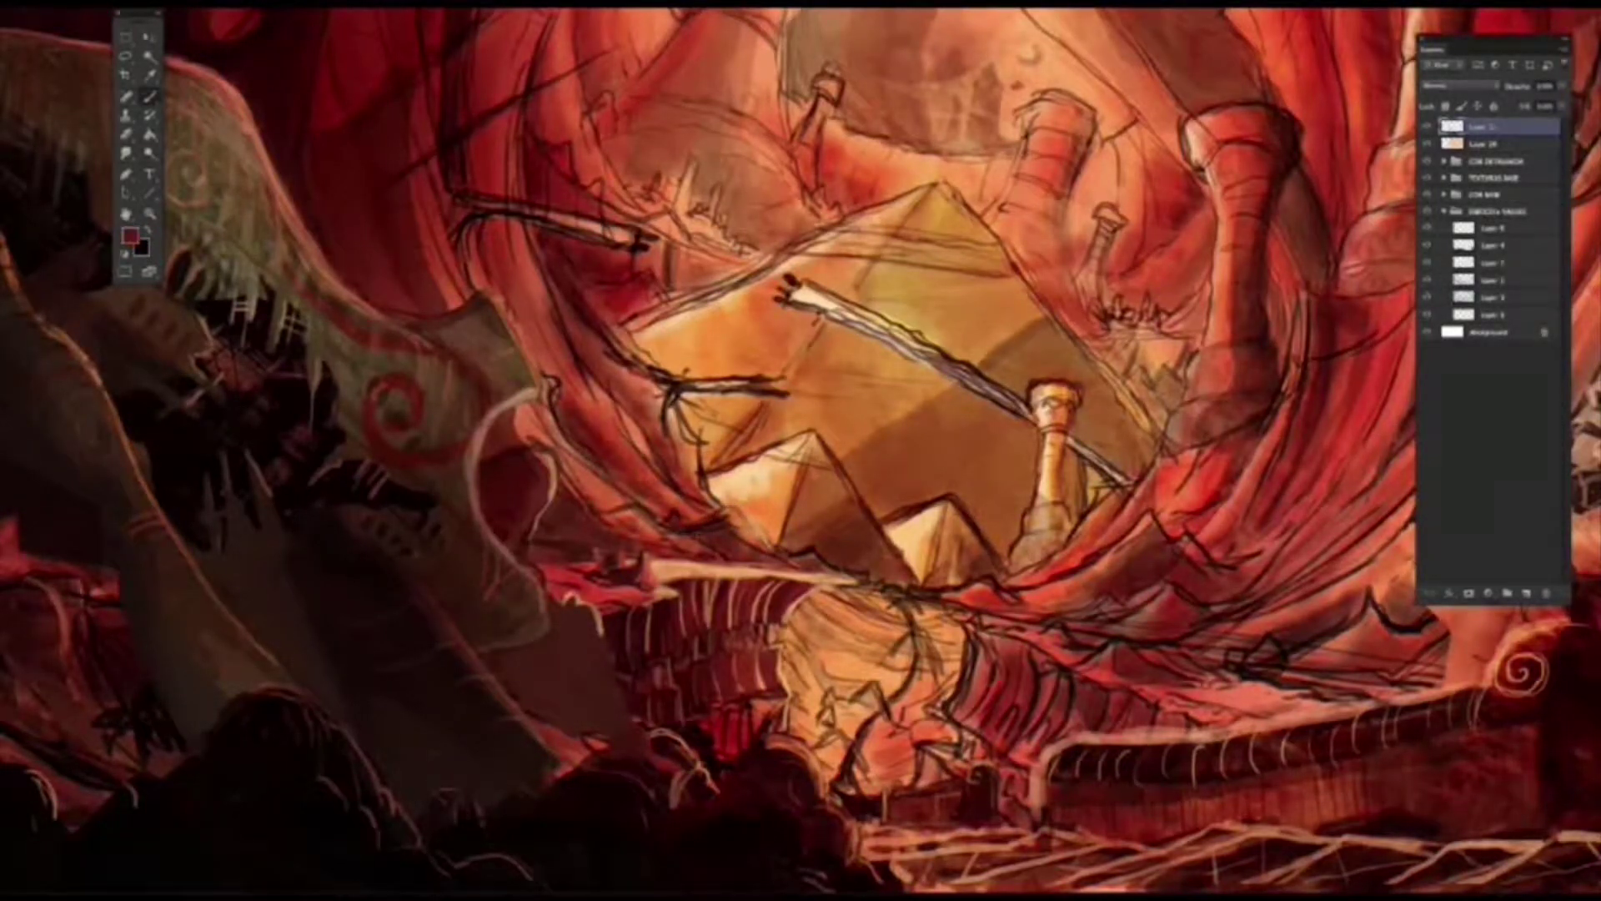
{"action": "left_click", "coordinate": [705, 527], "text": "alt"}
Step: Sample ground tones and blend the area between the feet of the two small pyramids
{"action": "left_click", "coordinate": [818, 559], "text": "alt"}
{"action": "left_click", "coordinate": [821, 559], "text": "alt"}
{"action": "left_click", "coordinate": [846, 573], "text": "alt"}
{"action": "left_click", "coordinate": [821, 558], "text": "alt"}
{"action": "left_click", "coordinate": [1071, 159], "text": "alt"}
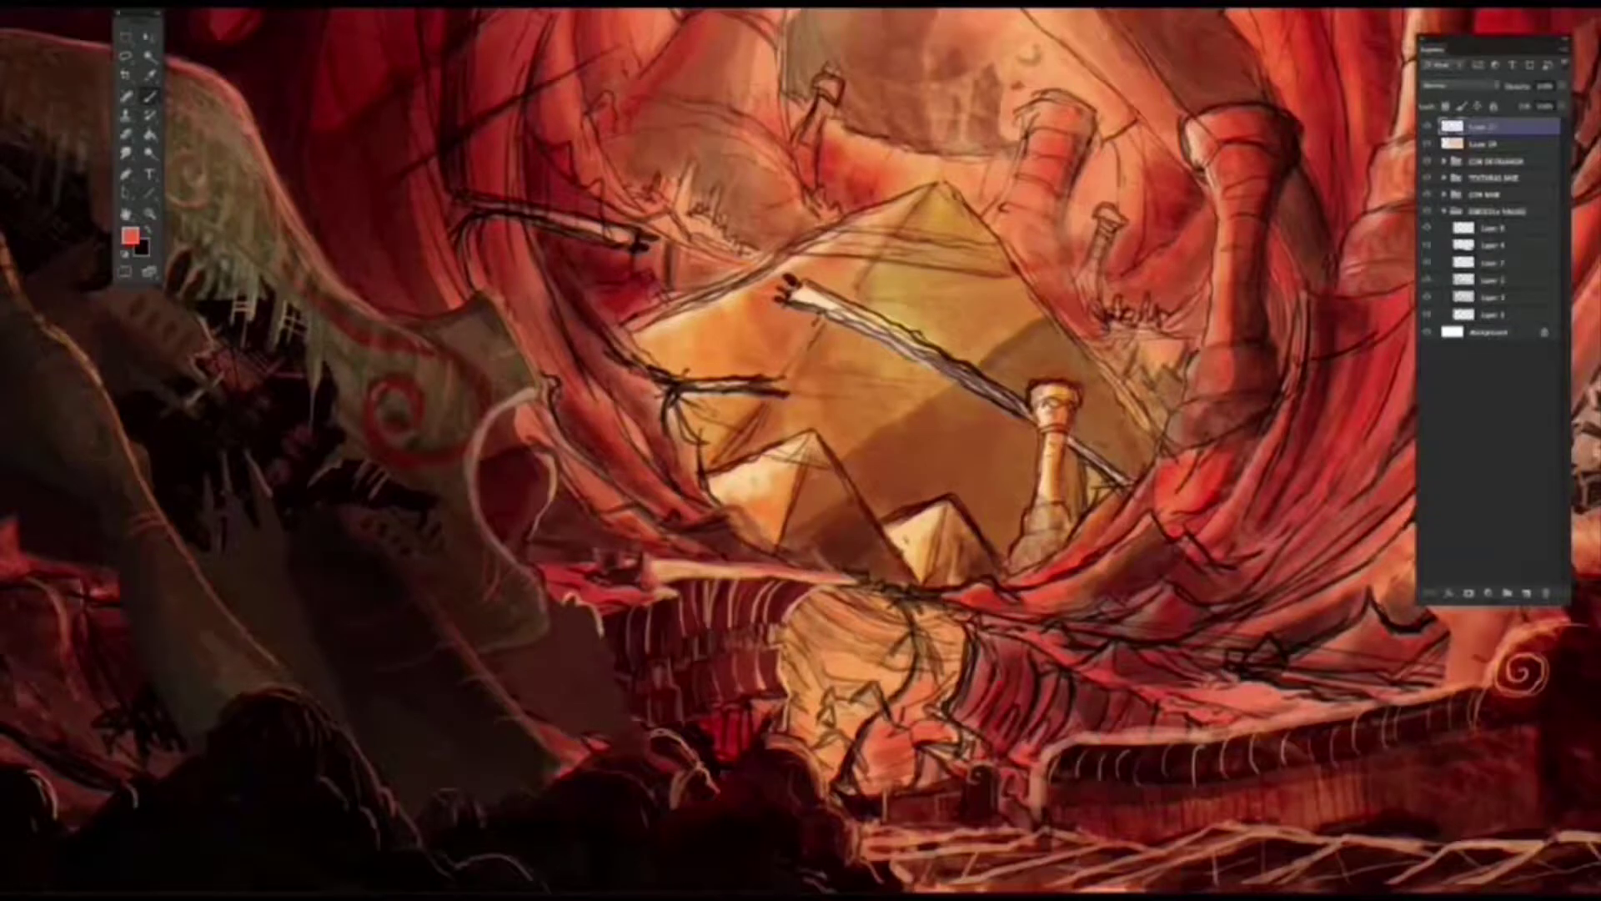
Step: Shade the cave ribs between the skull's horn and the small pyramid with sampled tones
{"action": "left_click_drag", "start_coordinate": [908, 540], "coordinate": [1064, 538]}
{"action": "left_click", "coordinate": [838, 518], "text": "alt"}
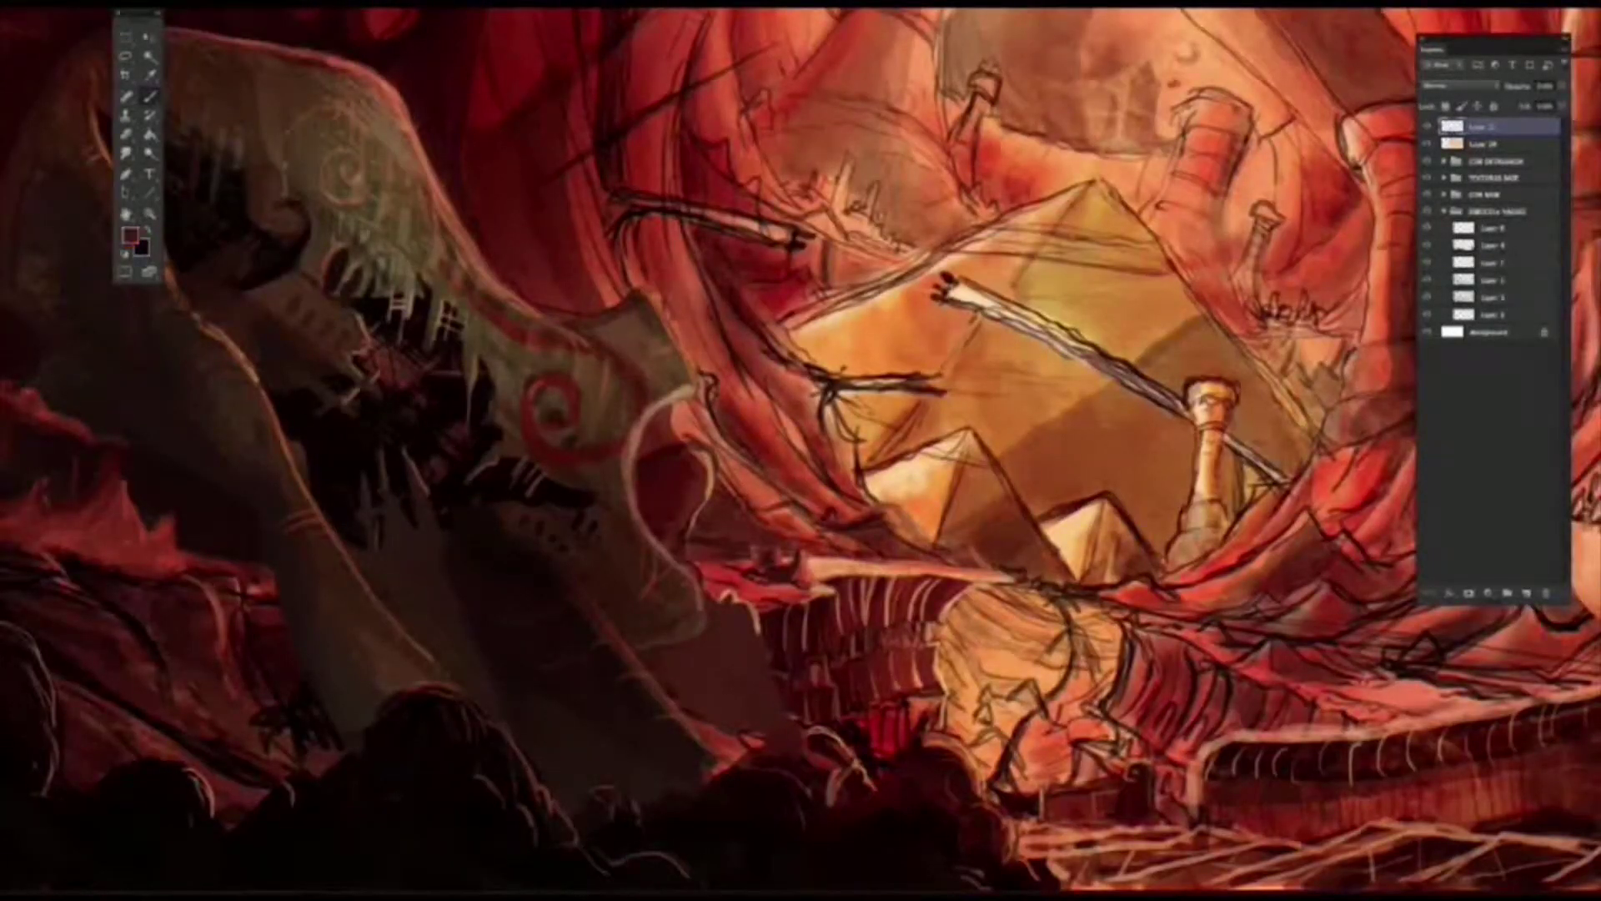
{"action": "left_click", "coordinate": [842, 561], "text": "alt"}
{"action": "left_click_drag", "start_coordinate": [732, 479], "coordinate": [754, 546]}
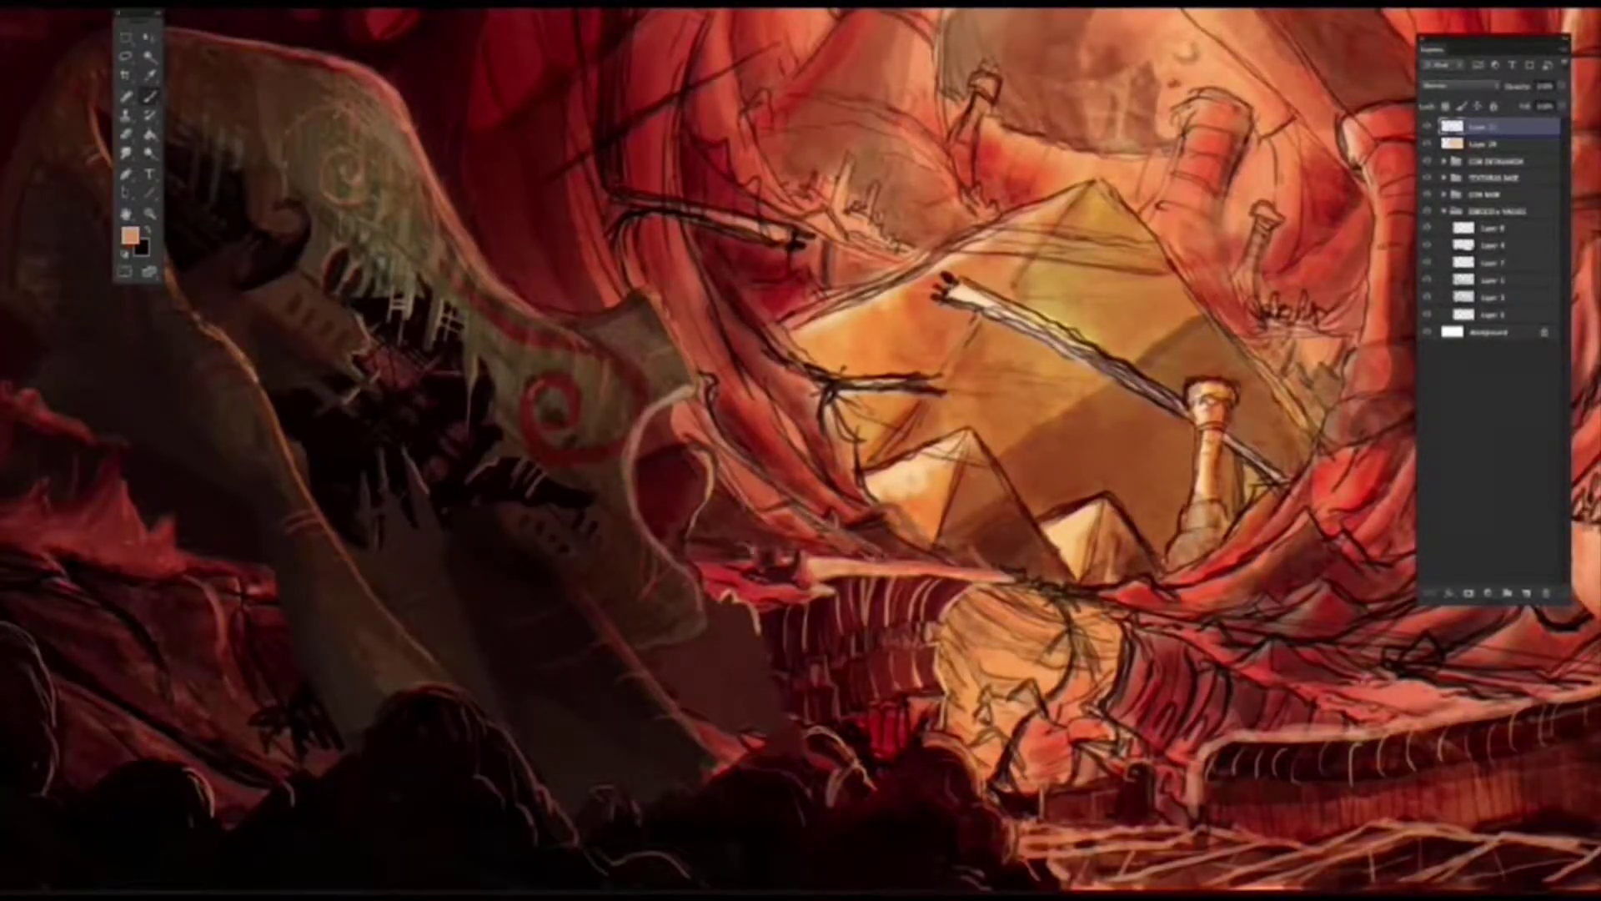
{"action": "left_click", "coordinate": [725, 492], "text": "alt"}
{"action": "left_click", "coordinate": [813, 517], "text": "alt"}
Step: Paint the ground ledge at the foot of the small pyramids using sampled tones
{"action": "mouse_move", "coordinate": [936, 552]}
{"action": "left_mouse_down"}
{"action": "mouse_move", "coordinate": [999, 570]}
{"action": "mouse_move", "coordinate": [864, 546]}
{"action": "left_mouse_up"}
{"action": "left_click", "coordinate": [982, 550], "text": "alt"}
{"action": "left_click", "coordinate": [984, 560], "text": "alt"}
{"action": "left_click", "coordinate": [917, 478], "text": "alt"}
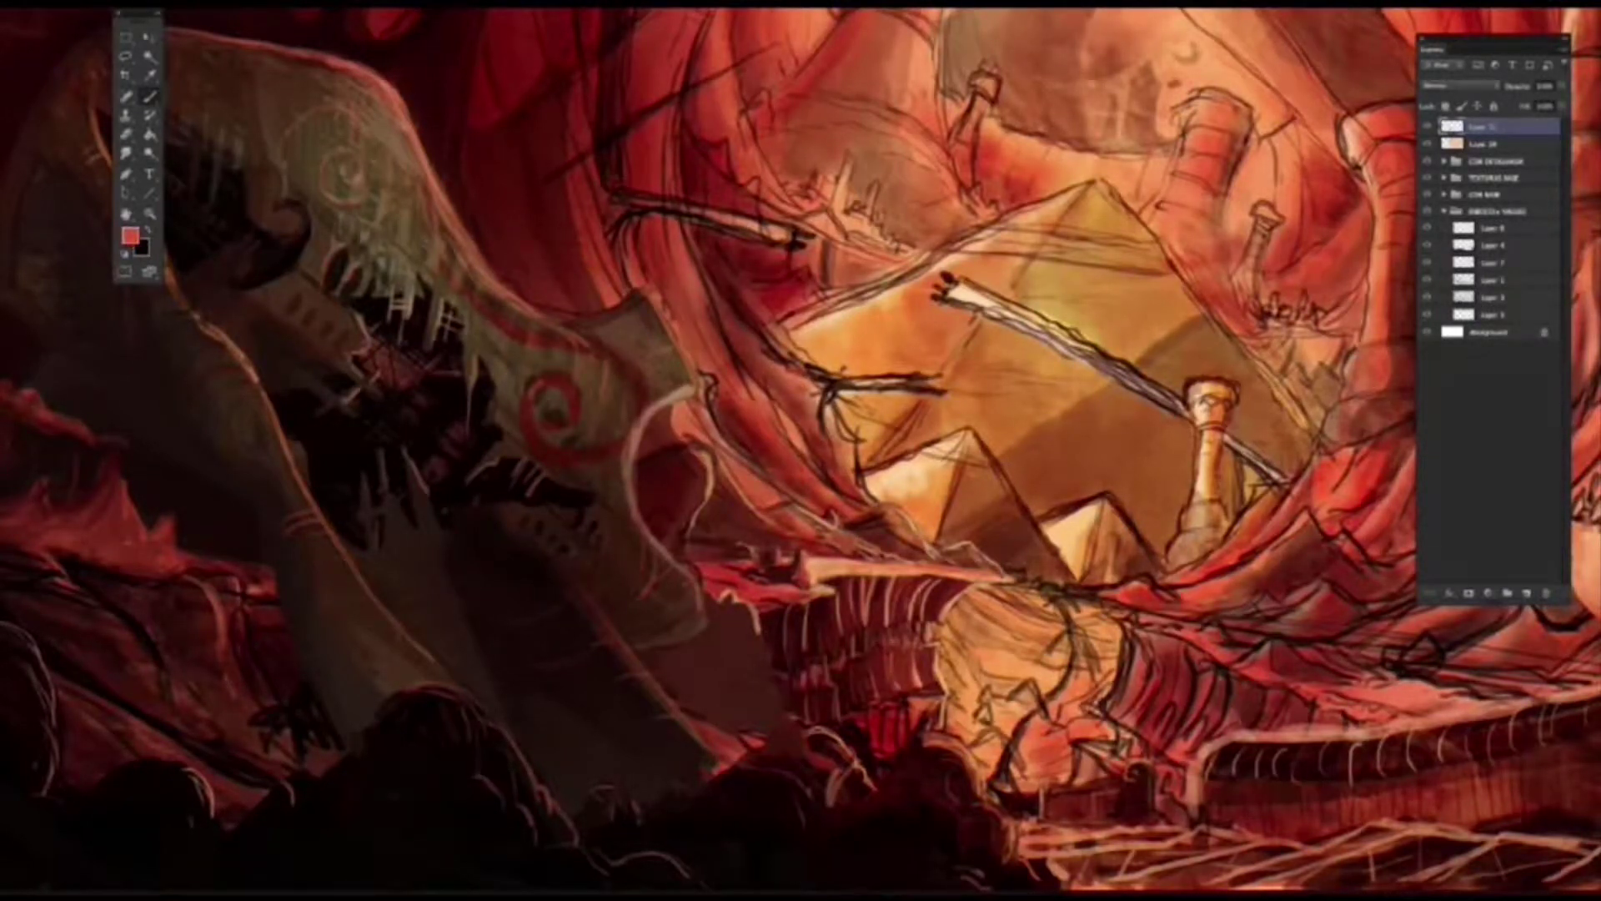
Step: Darken the bright red gap between the ribbed wall and the foreground rocks with sampled tones
{"action": "left_click", "coordinate": [915, 707], "text": "alt"}
{"action": "left_click", "coordinate": [874, 725], "text": "alt"}
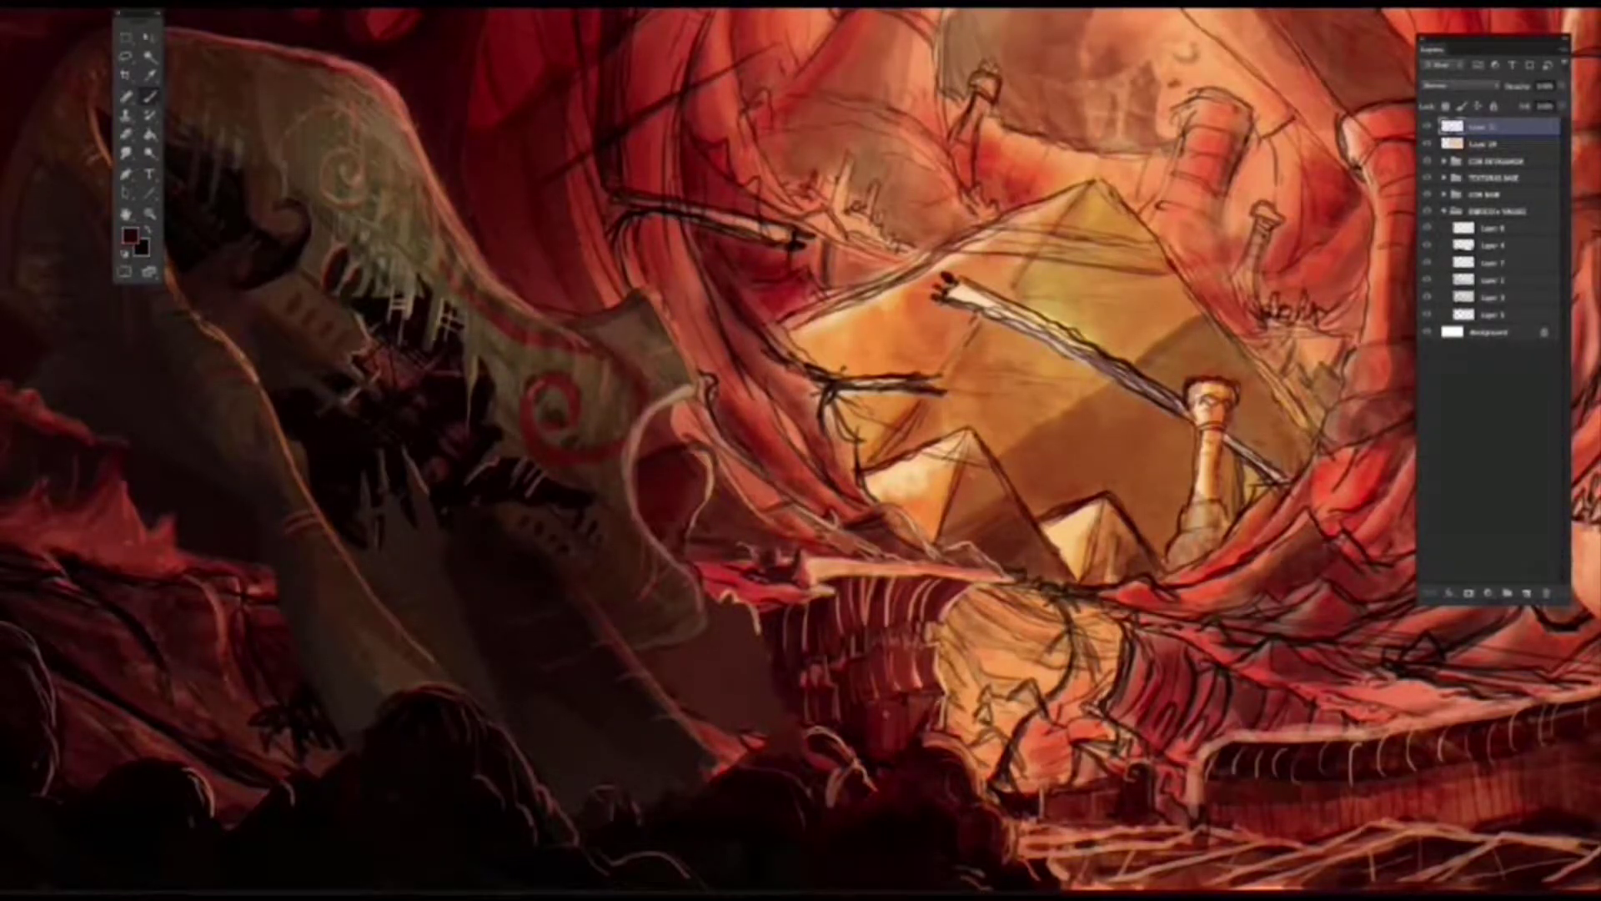
{"action": "key", "text": "ctrl+0"}
{"action": "key", "text": "ctrl+minus"}
{"action": "key", "text": "ctrl+minus"}
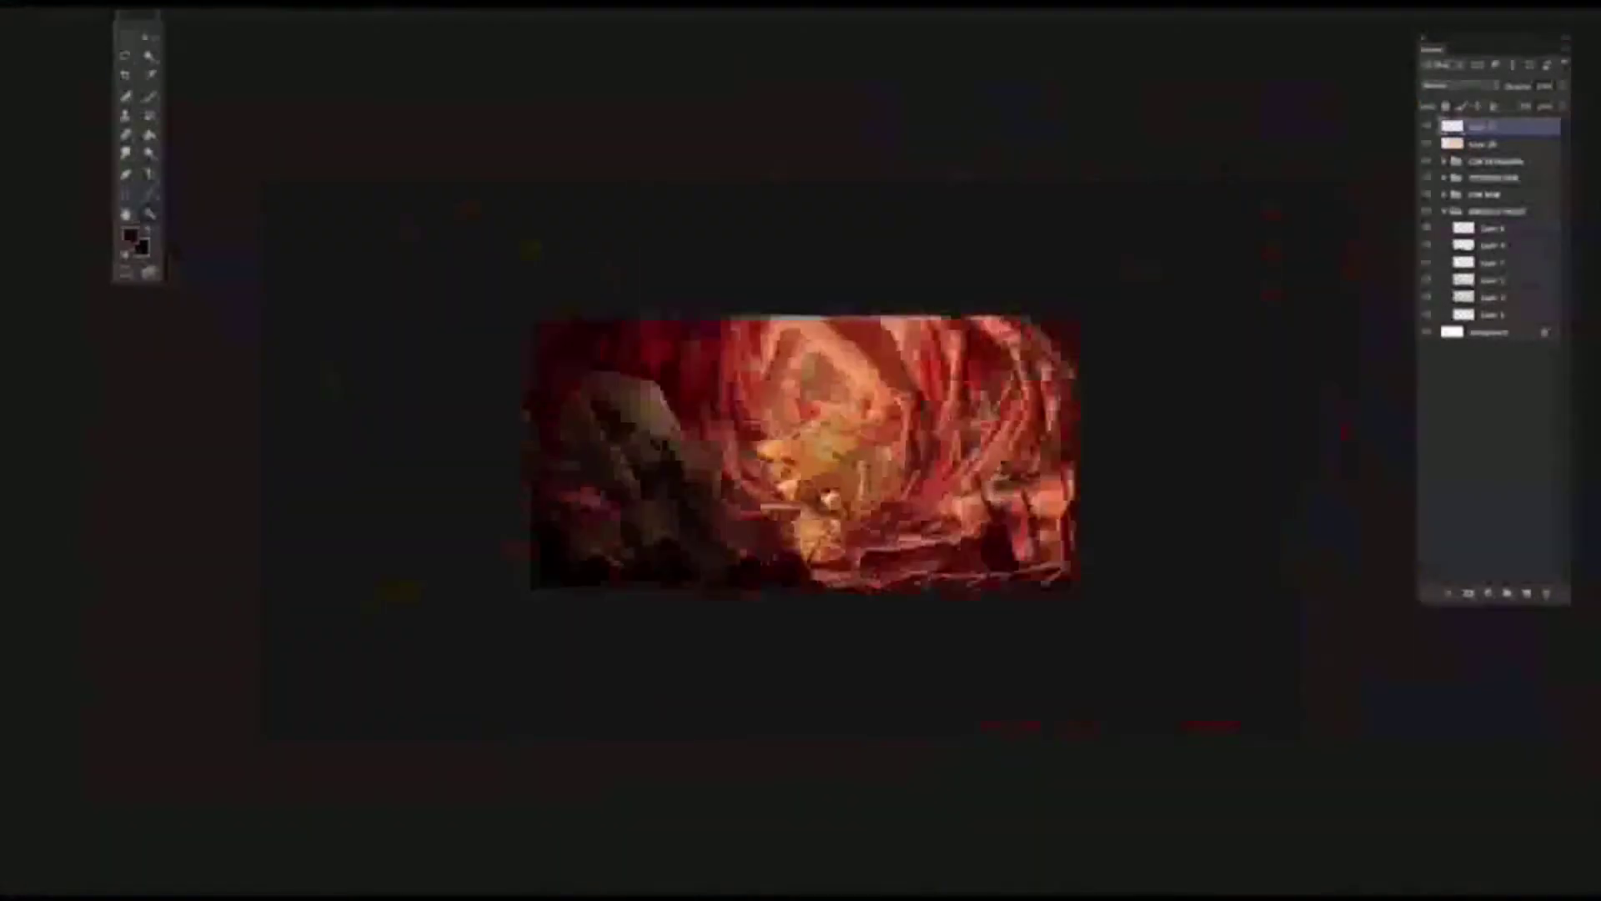
Step: Clean up the sketch line along the right edge of the glowing opening below the small pyramids with sampled peach and red tones
{"action": "key", "text": "ctrl+0"}
{"action": "key", "text": "ctrl+plus"}
{"action": "left_click", "coordinate": [809, 631], "text": "alt"}
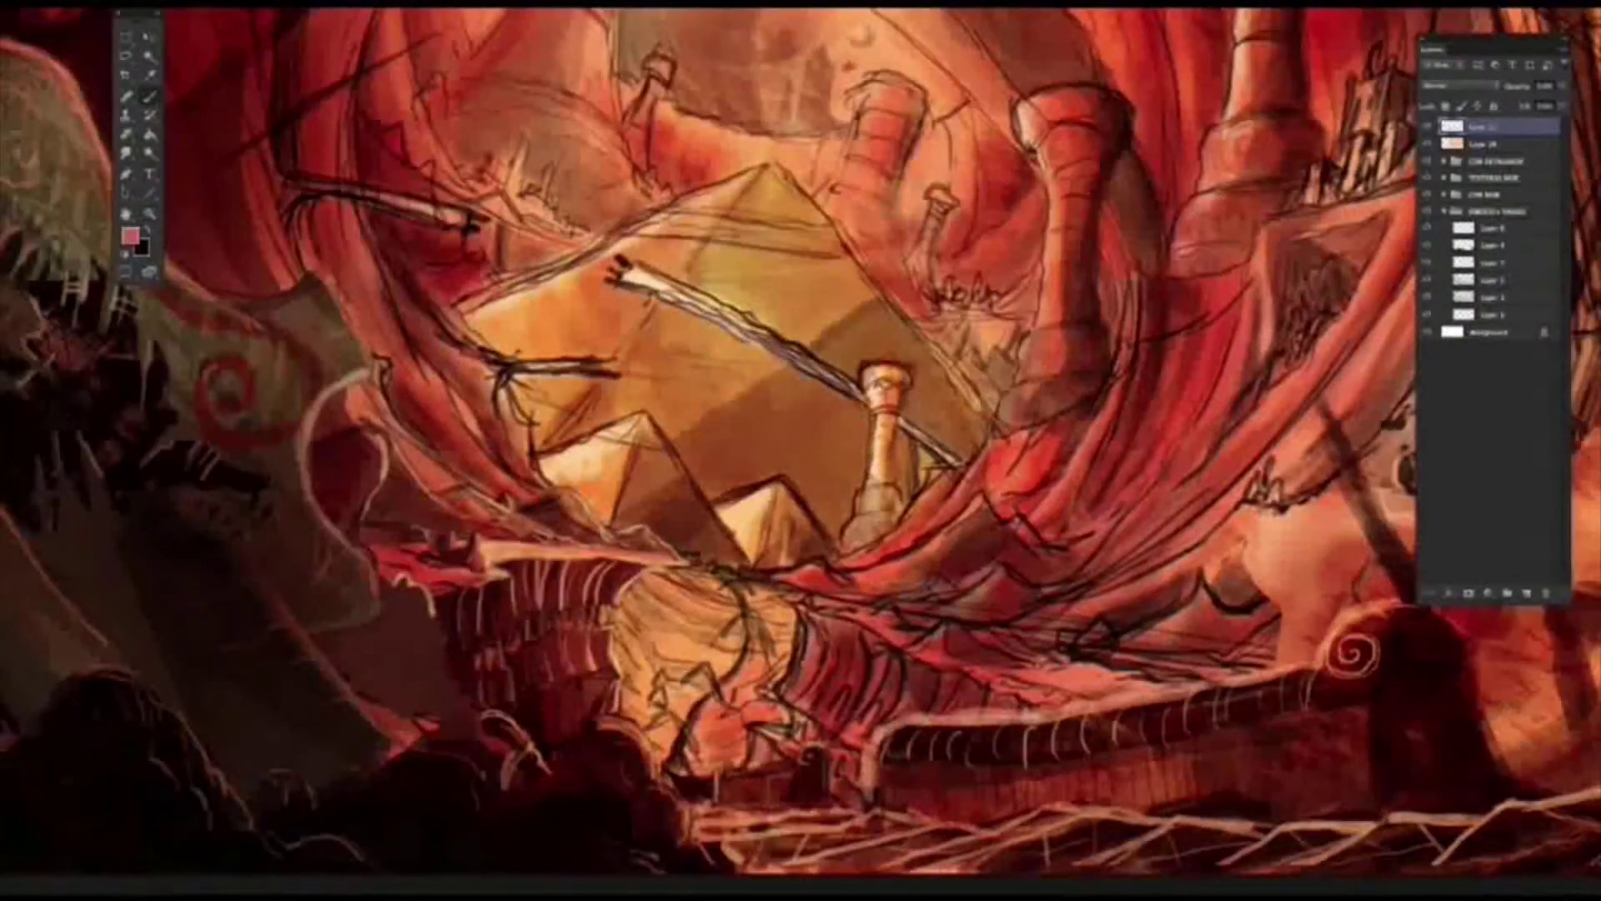
{"action": "left_click", "coordinate": [804, 621], "text": "alt"}
{"action": "left_click", "coordinate": [798, 597], "text": "alt"}
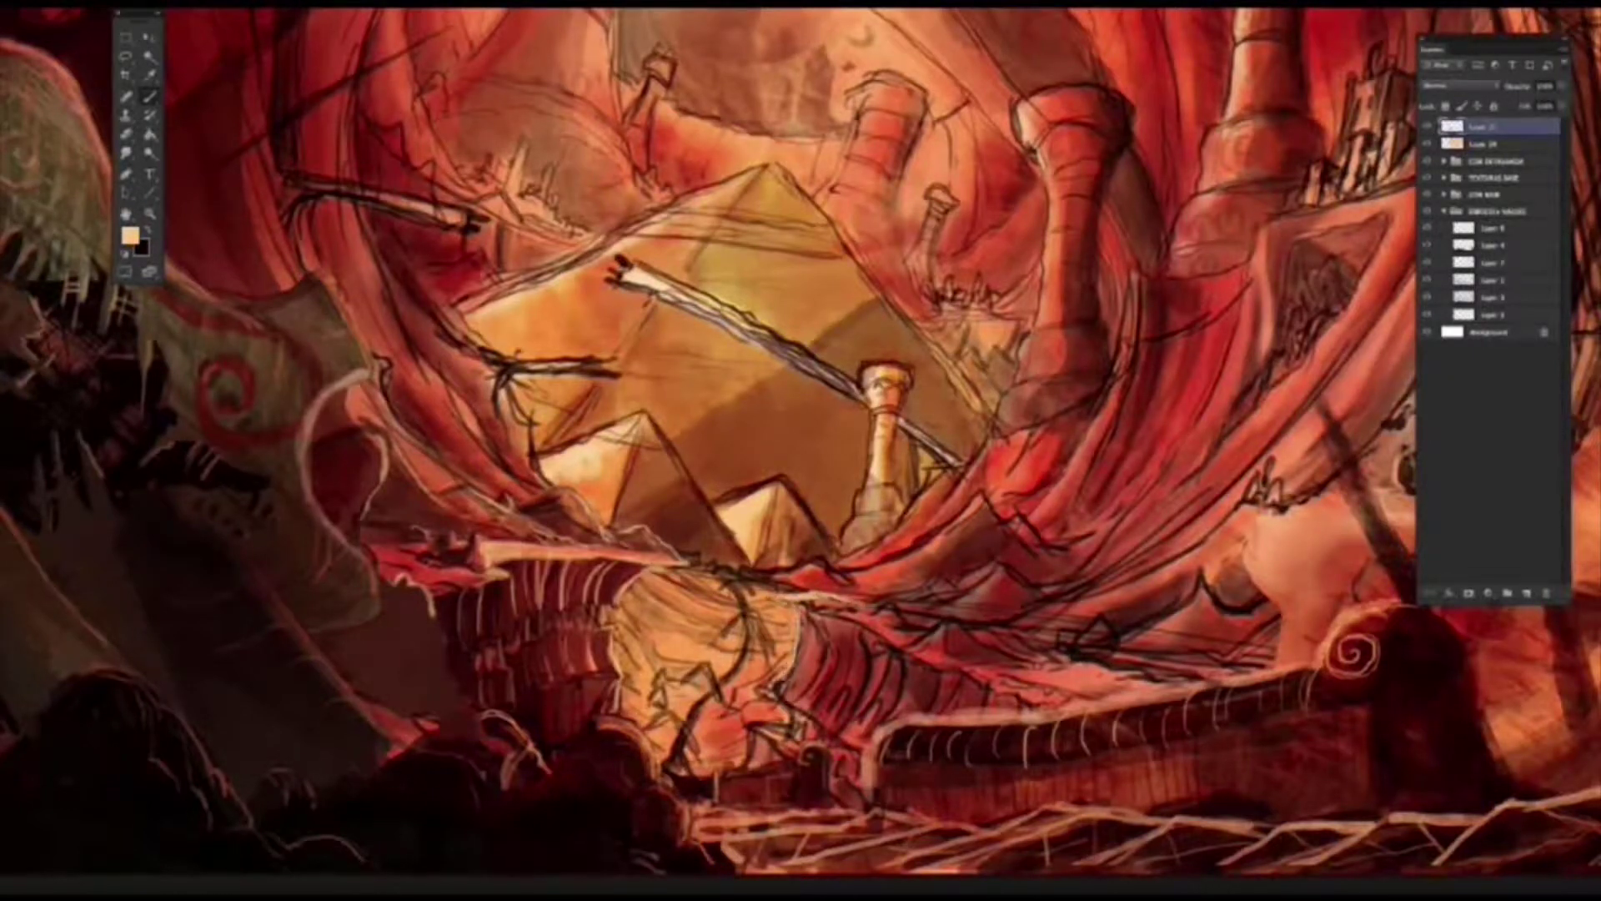
{"action": "left_click", "coordinate": [780, 682], "text": "alt"}
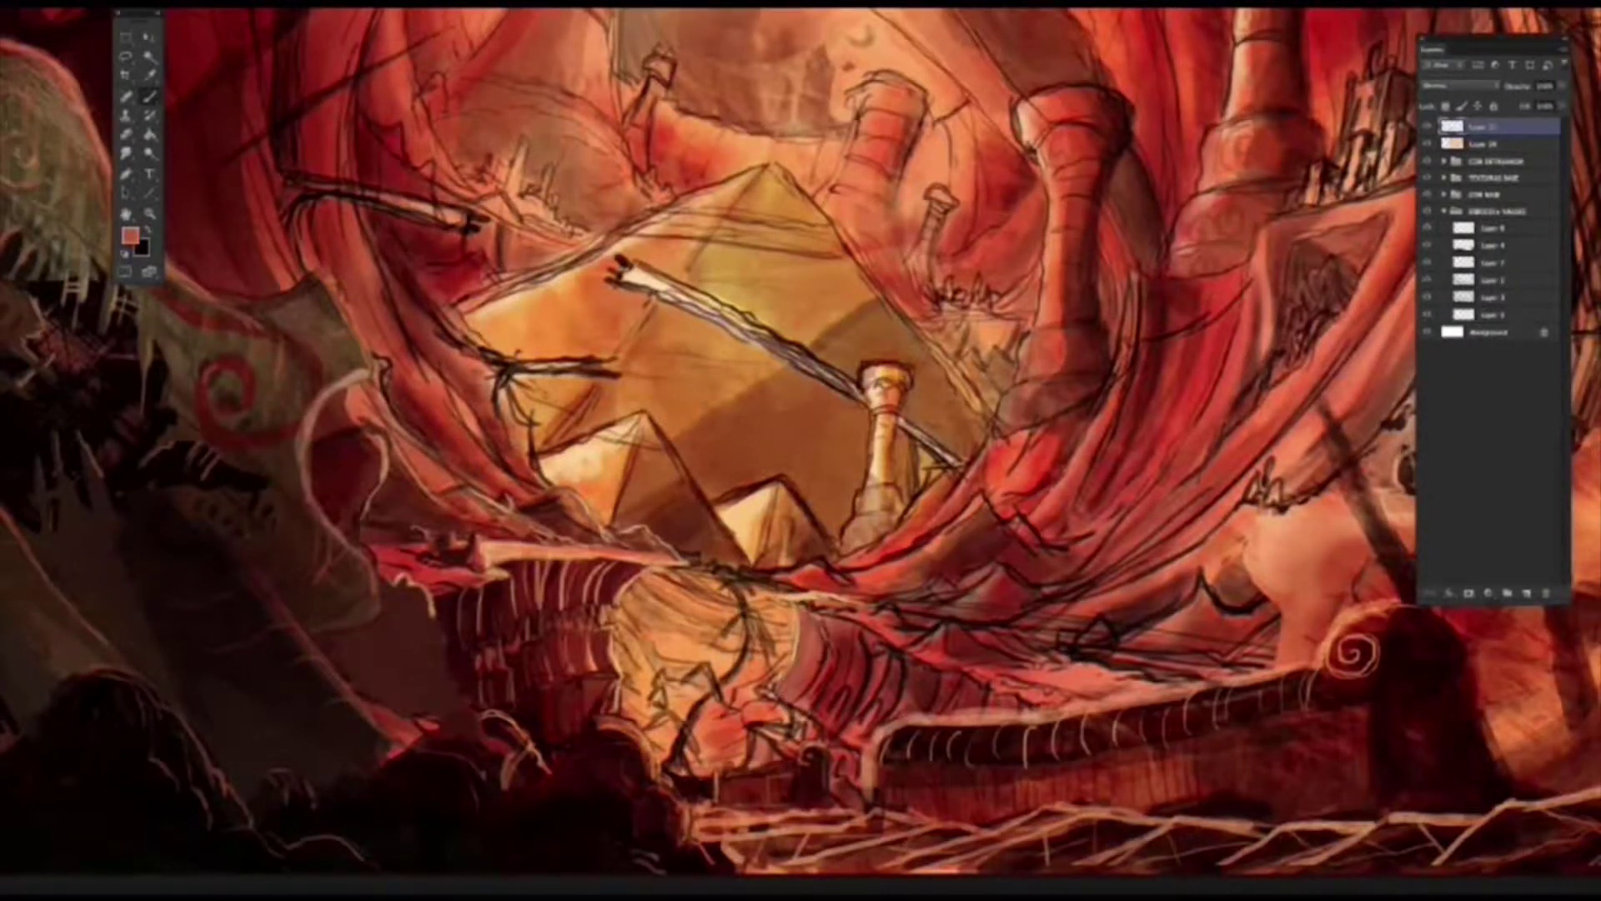
Step: Paint the lit edge of the ribbed wall immediately right of the glowing opening with sampled reds
{"action": "left_click", "coordinate": [831, 625], "text": "alt"}
{"action": "left_click", "coordinate": [844, 624], "text": "alt"}
{"action": "left_click", "coordinate": [858, 658], "text": "alt"}
{"action": "left_click_drag", "start_coordinate": [817, 632], "coordinate": [811, 677]}
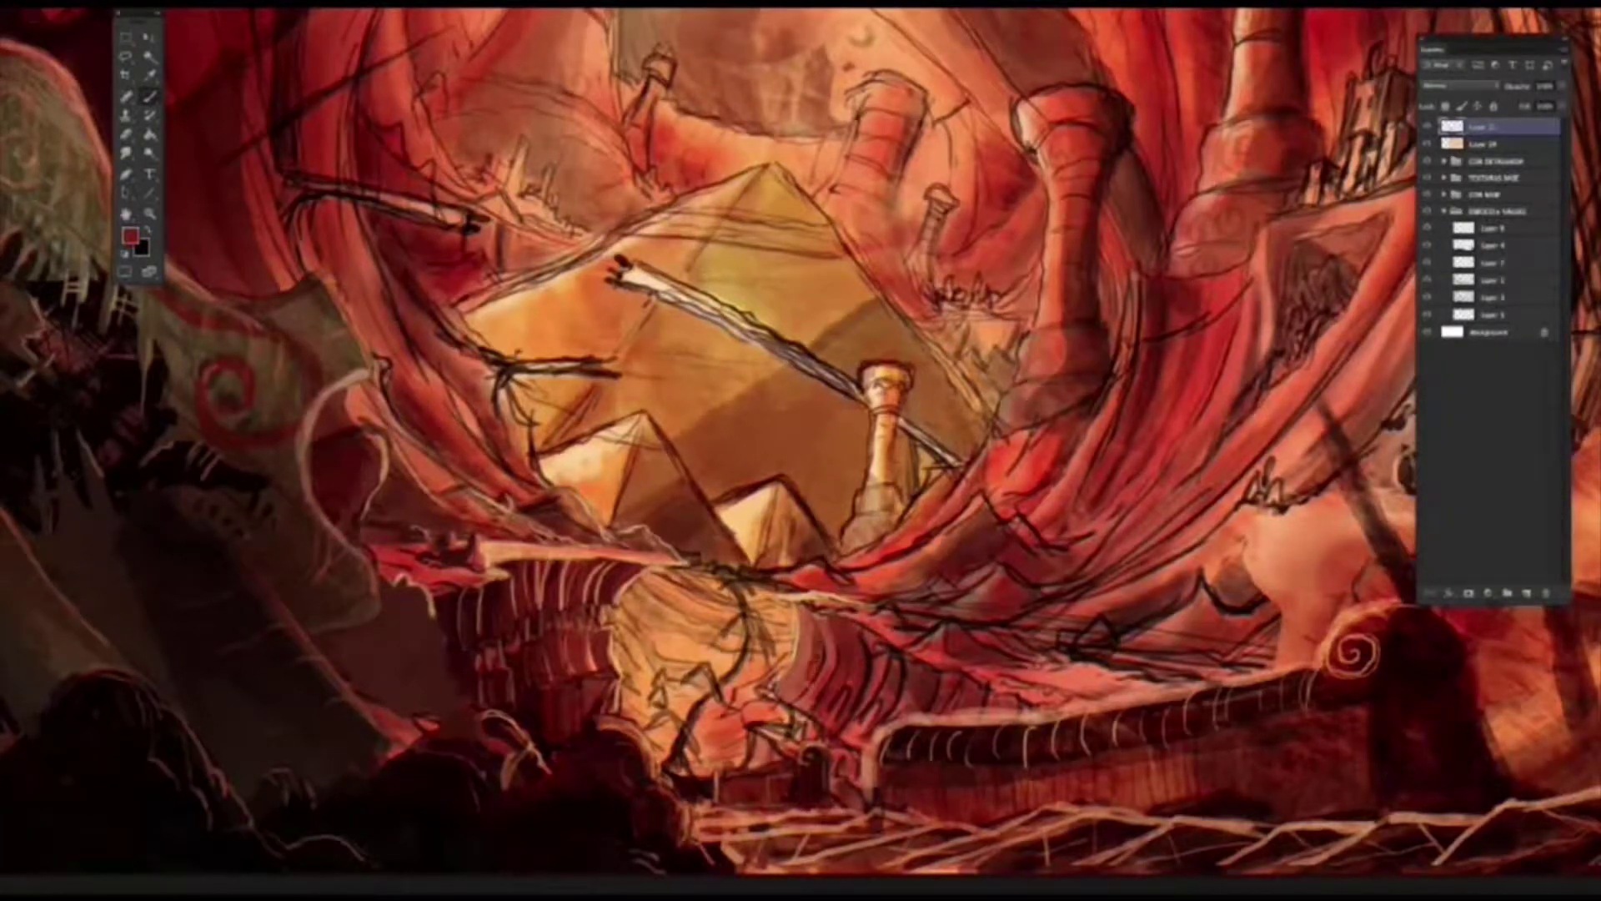
Step: Darken the shadowed ribs of the curved wall right of the glowing opening with sampled dark reds
{"action": "left_click", "coordinate": [834, 705], "text": "alt"}
{"action": "left_click", "coordinate": [846, 716], "text": "alt"}
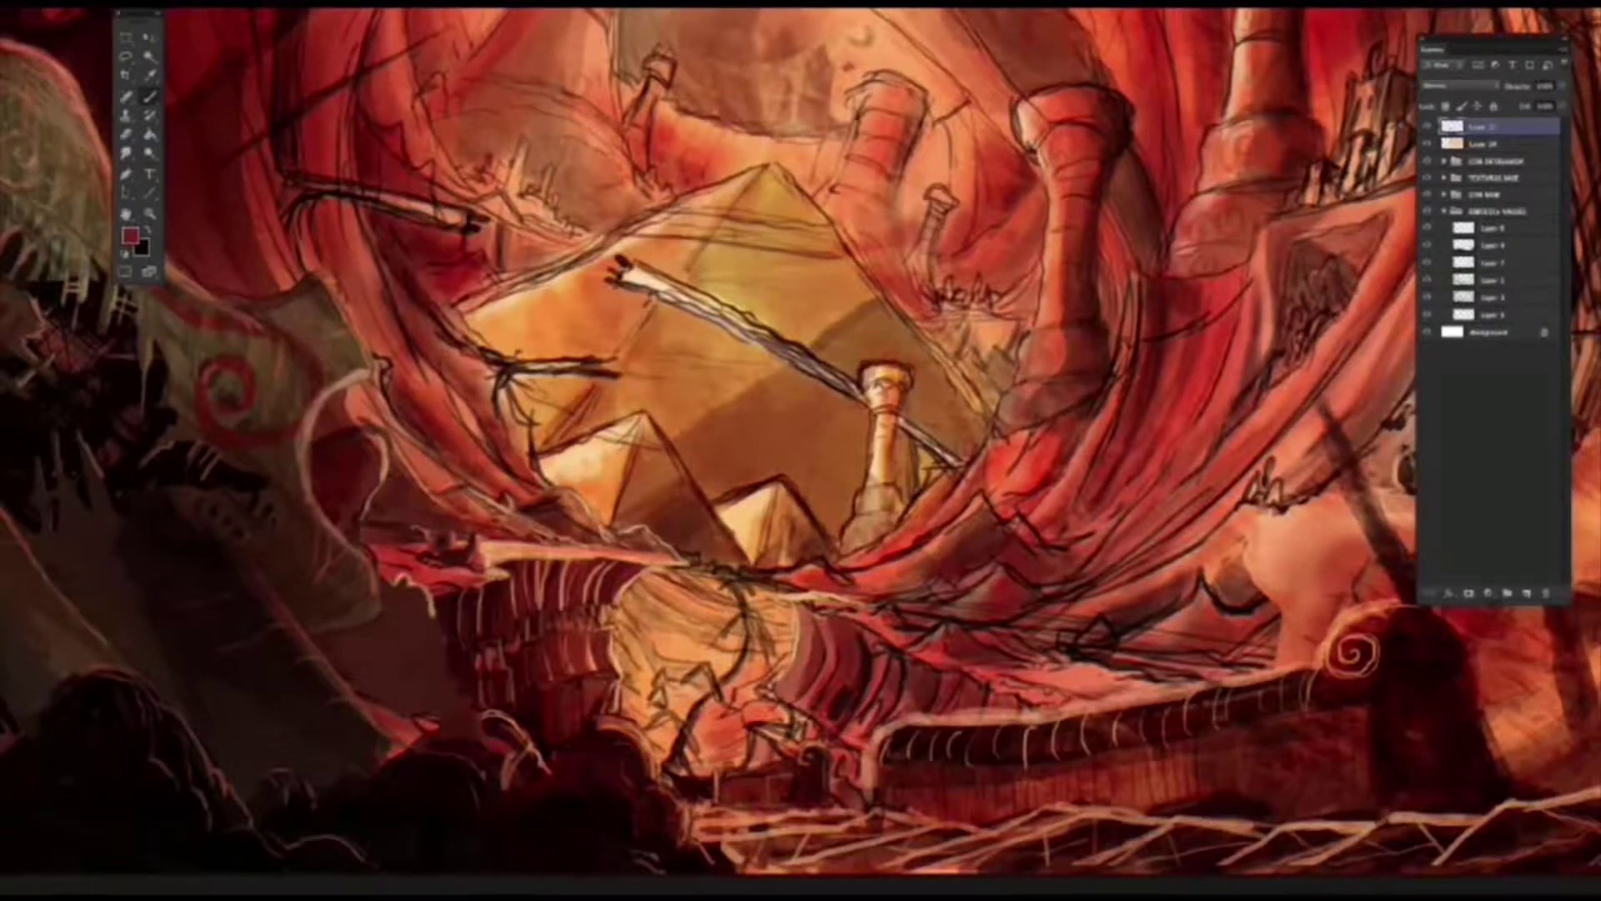
{"action": "left_click", "coordinate": [864, 668], "text": "alt"}
{"action": "left_click_drag", "start_coordinate": [875, 636], "coordinate": [859, 739]}
{"action": "mouse_move", "coordinate": [896, 662]}
{"action": "left_mouse_down"}
{"action": "mouse_move", "coordinate": [886, 714]}
{"action": "mouse_move", "coordinate": [900, 717]}
{"action": "mouse_move", "coordinate": [885, 717]}
{"action": "left_mouse_up"}
{"action": "left_click_drag", "start_coordinate": [920, 710], "coordinate": [884, 737]}
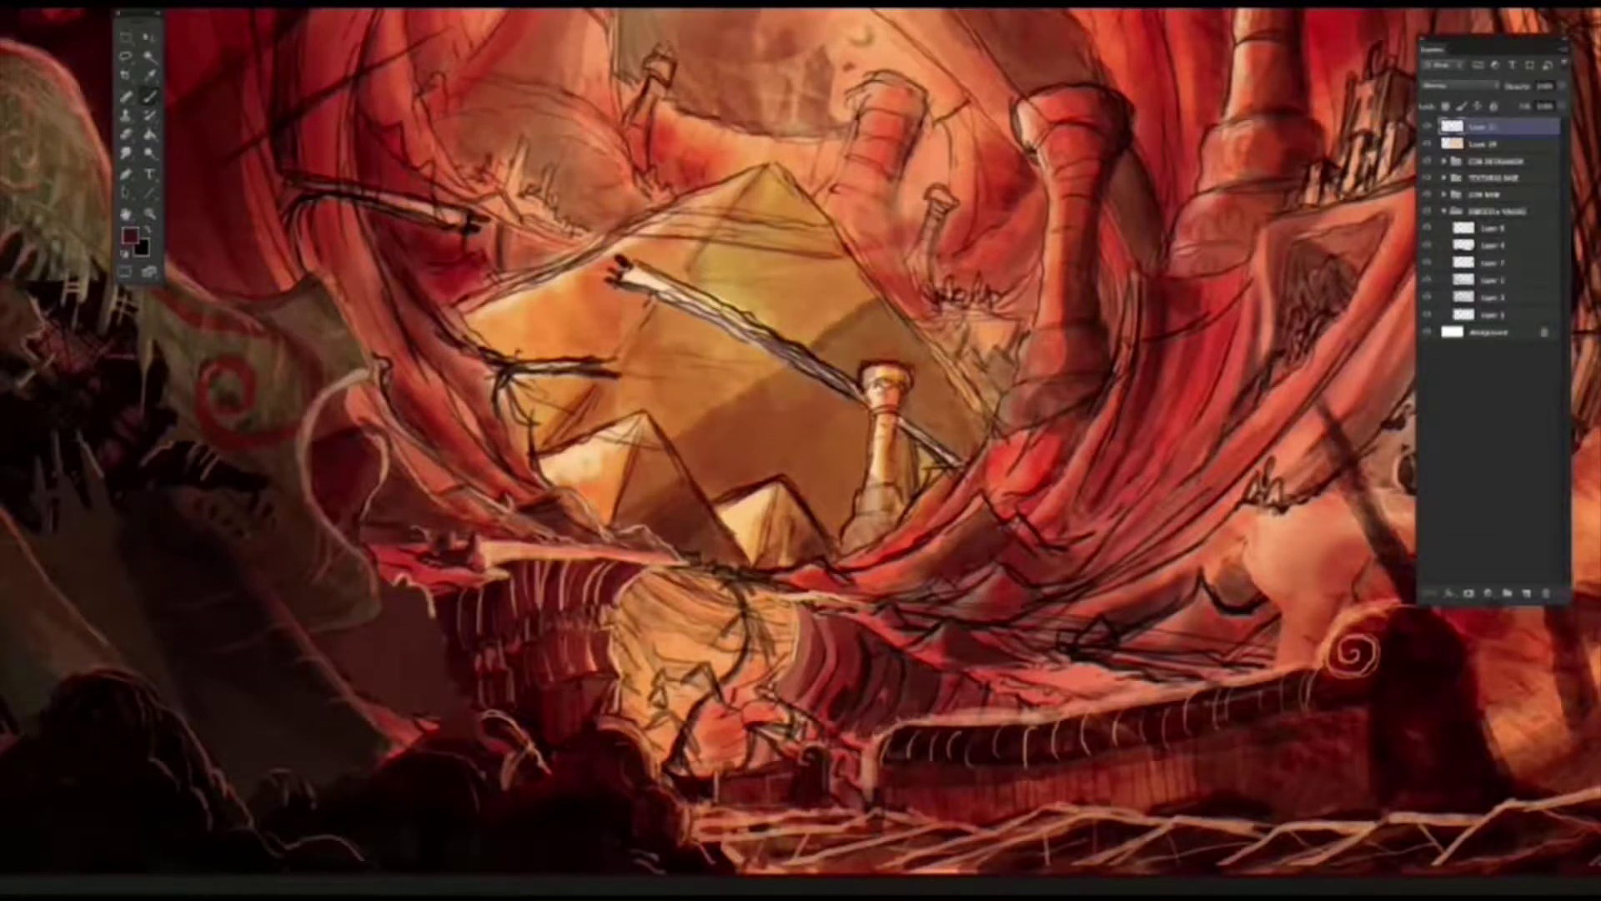
Step: Extend the dark wall shading toward the long foreground wall and block out the bright patch behind it
{"action": "mouse_move", "coordinate": [951, 674]}
{"action": "left_mouse_down"}
{"action": "mouse_move", "coordinate": [925, 719]}
{"action": "mouse_move", "coordinate": [1036, 710]}
{"action": "left_mouse_up"}
{"action": "left_click_drag", "start_coordinate": [945, 717], "coordinate": [979, 713]}
{"action": "left_click", "coordinate": [1044, 710], "text": "alt"}
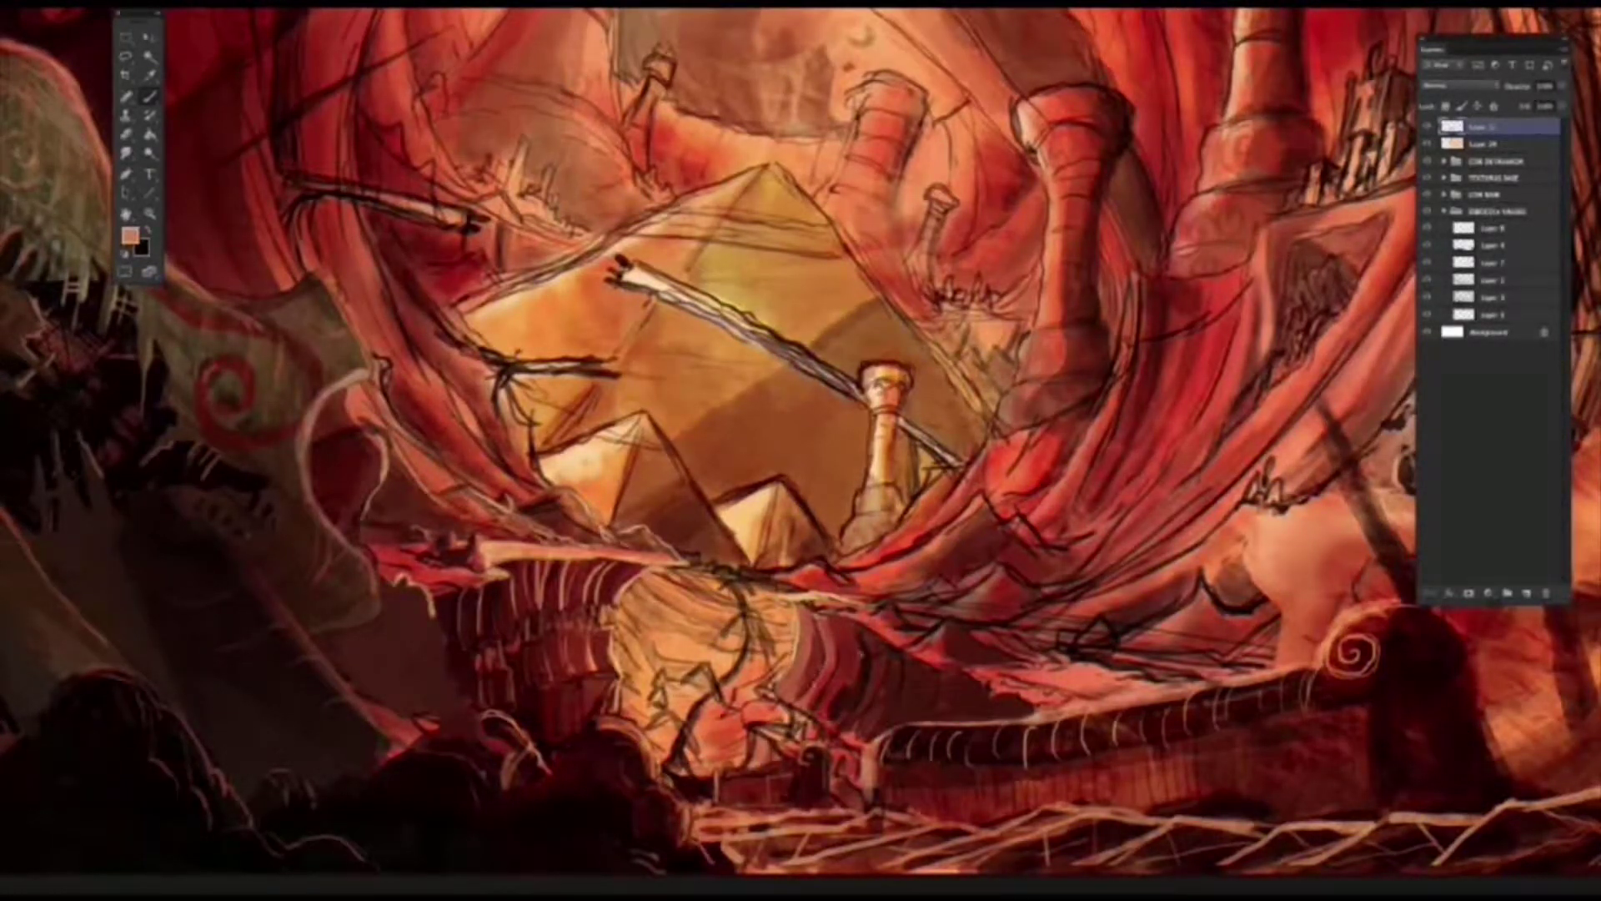
{"action": "left_click_drag", "start_coordinate": [864, 643], "coordinate": [868, 678]}
{"action": "left_click", "coordinate": [996, 653], "text": "alt"}
{"action": "left_click", "coordinate": [993, 706], "text": "alt"}
{"action": "left_click", "coordinate": [1008, 708], "text": "alt"}
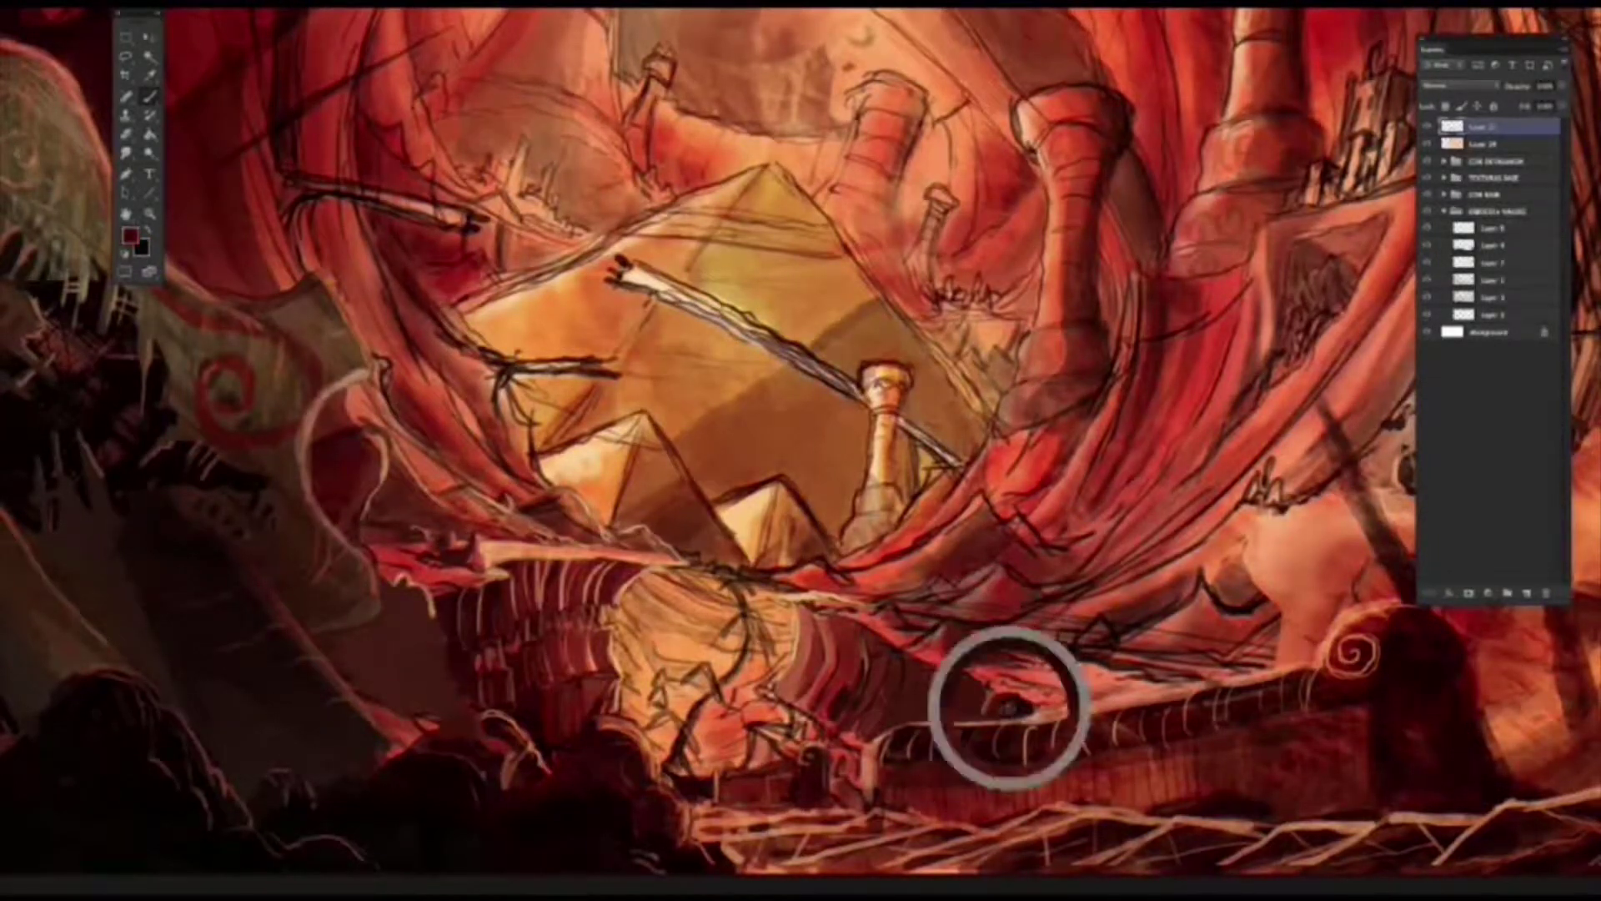
{"action": "left_click", "coordinate": [835, 748], "text": "alt"}
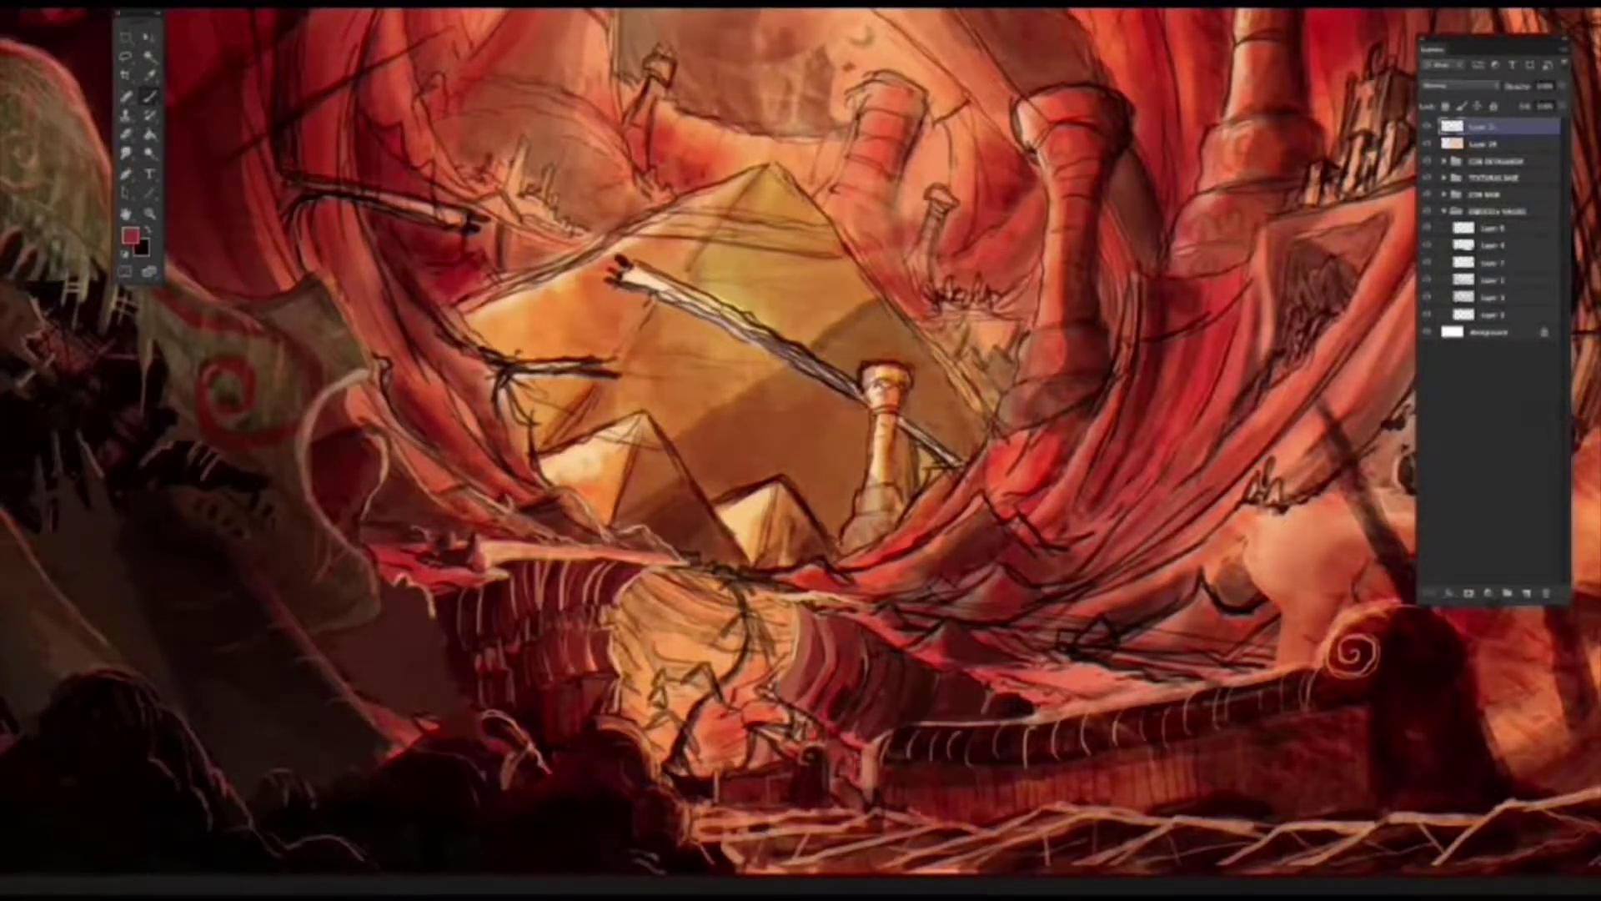
Step: Paint over the sketch marks inside the lower right part of the glowing opening with sampled orange and pale tones
{"action": "left_click", "coordinate": [782, 676], "text": "alt"}
{"action": "mouse_move", "coordinate": [779, 663]}
{"action": "left_mouse_down"}
{"action": "mouse_move", "coordinate": [782, 711]}
{"action": "mouse_move", "coordinate": [748, 682]}
{"action": "mouse_move", "coordinate": [774, 649]}
{"action": "left_mouse_up"}
{"action": "left_click", "coordinate": [798, 650], "text": "alt"}
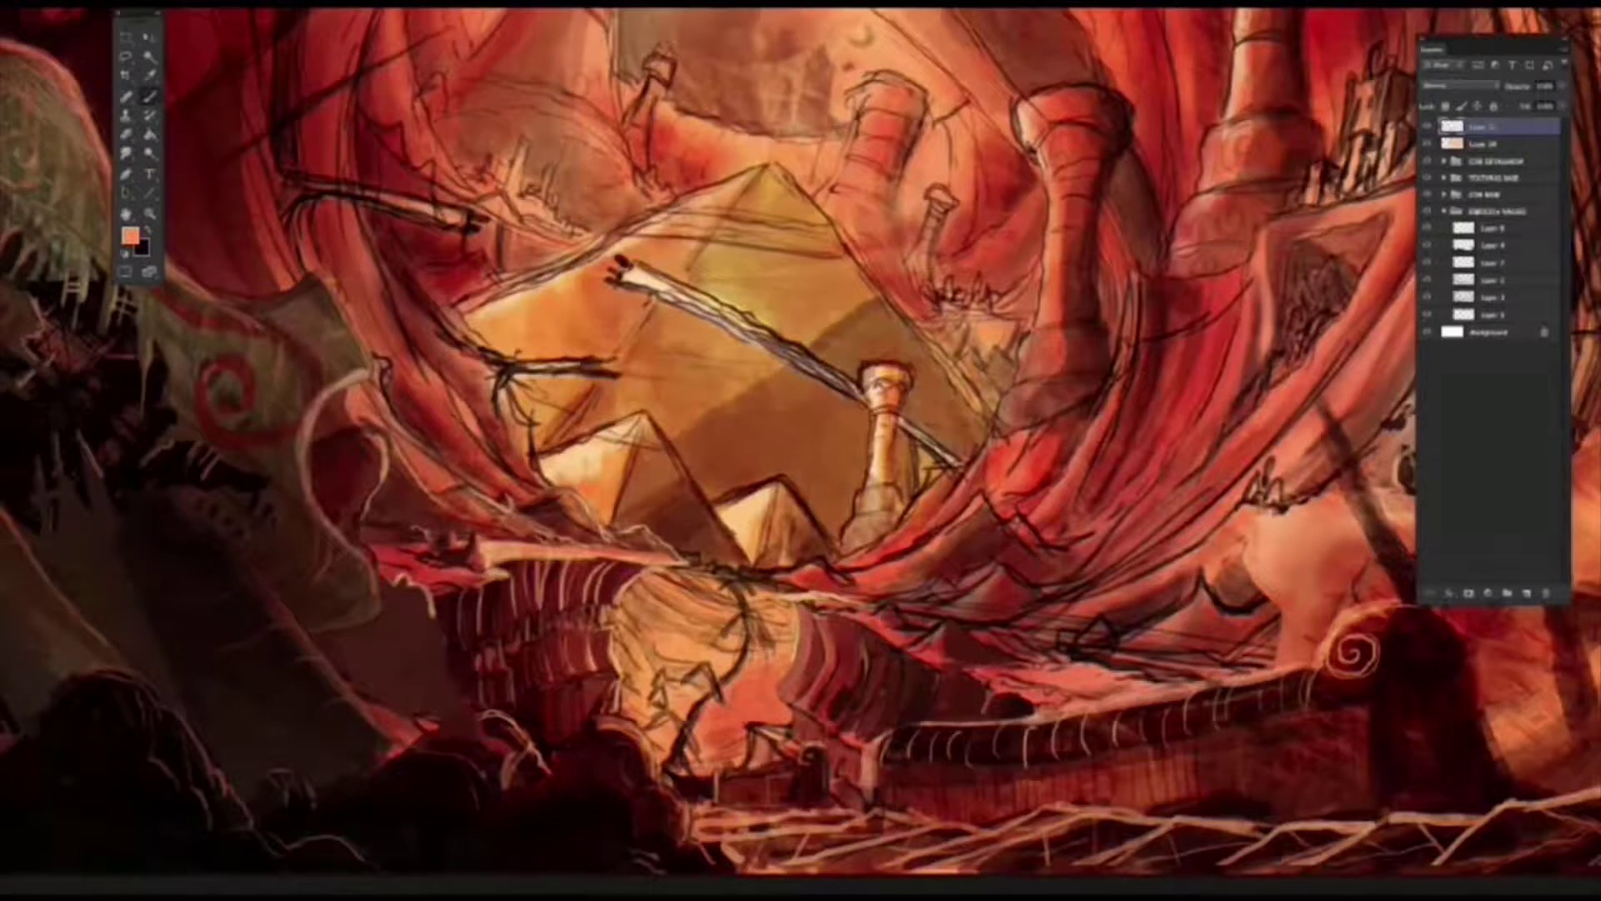
{"action": "left_click", "coordinate": [769, 716], "text": "alt"}
{"action": "mouse_move", "coordinate": [756, 723]}
{"action": "left_mouse_down"}
{"action": "mouse_move", "coordinate": [790, 738]}
{"action": "mouse_move", "coordinate": [752, 728]}
{"action": "mouse_move", "coordinate": [749, 768]}
{"action": "mouse_move", "coordinate": [796, 719]}
{"action": "left_mouse_up"}
{"action": "left_click", "coordinate": [742, 721], "text": "alt"}
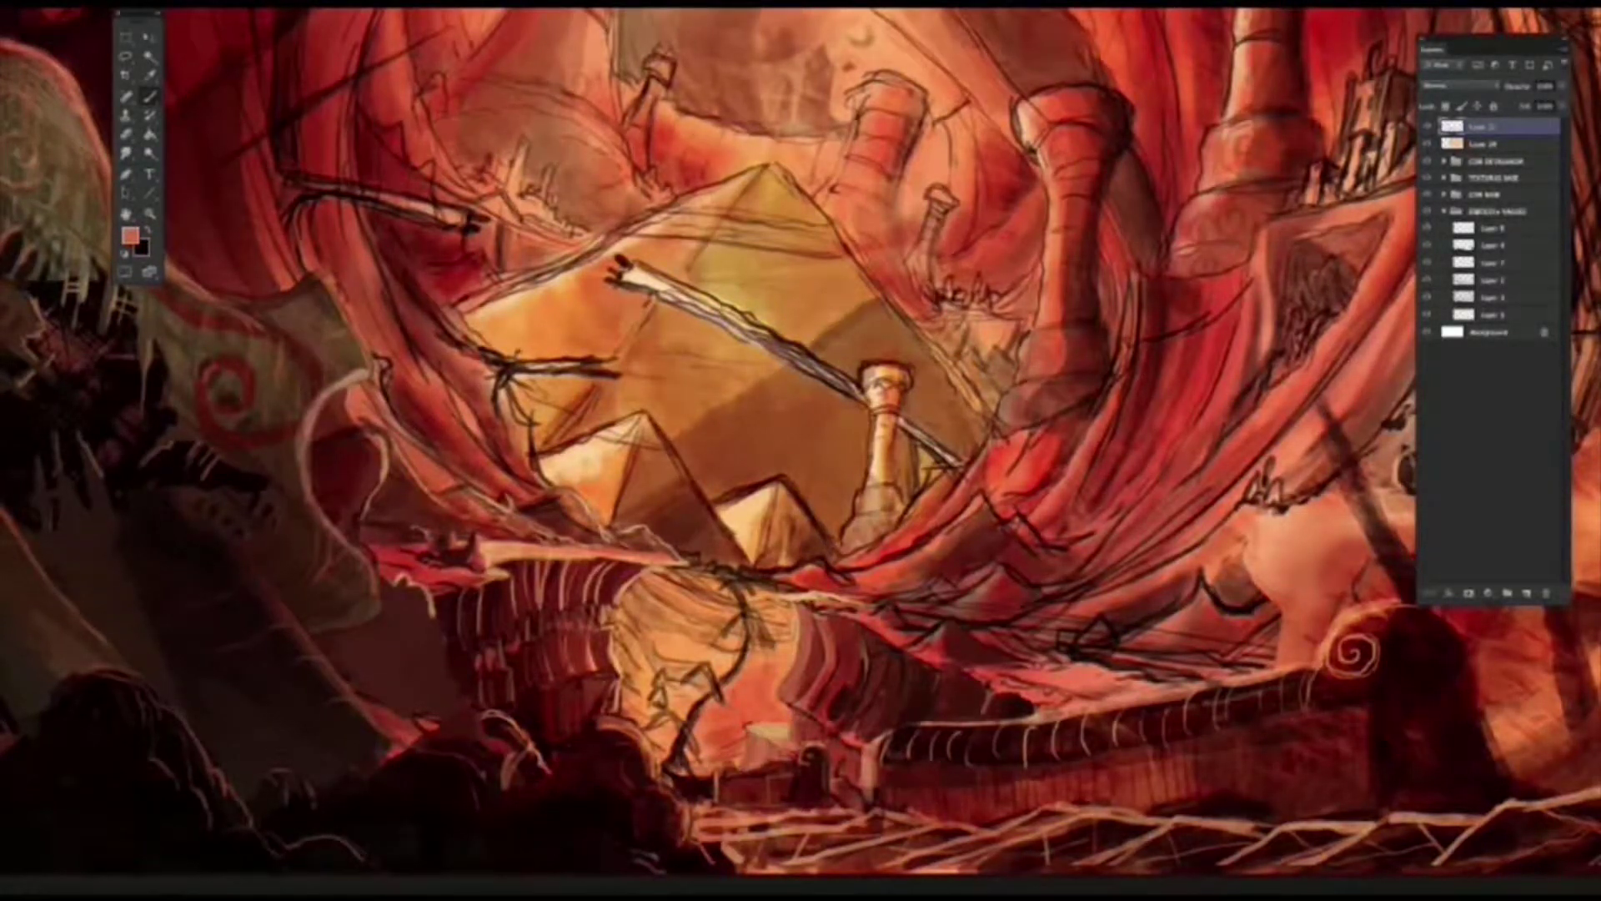
Step: Refine the small post and blocks at the foot of the glowing opening with sampled tones
{"action": "mouse_move", "coordinate": [831, 772]}
{"action": "left_mouse_down"}
{"action": "mouse_move", "coordinate": [855, 798]}
{"action": "mouse_move", "coordinate": [833, 804]}
{"action": "left_mouse_up"}
{"action": "left_click", "coordinate": [841, 767], "text": "alt"}
{"action": "left_click", "coordinate": [791, 667], "text": "alt"}
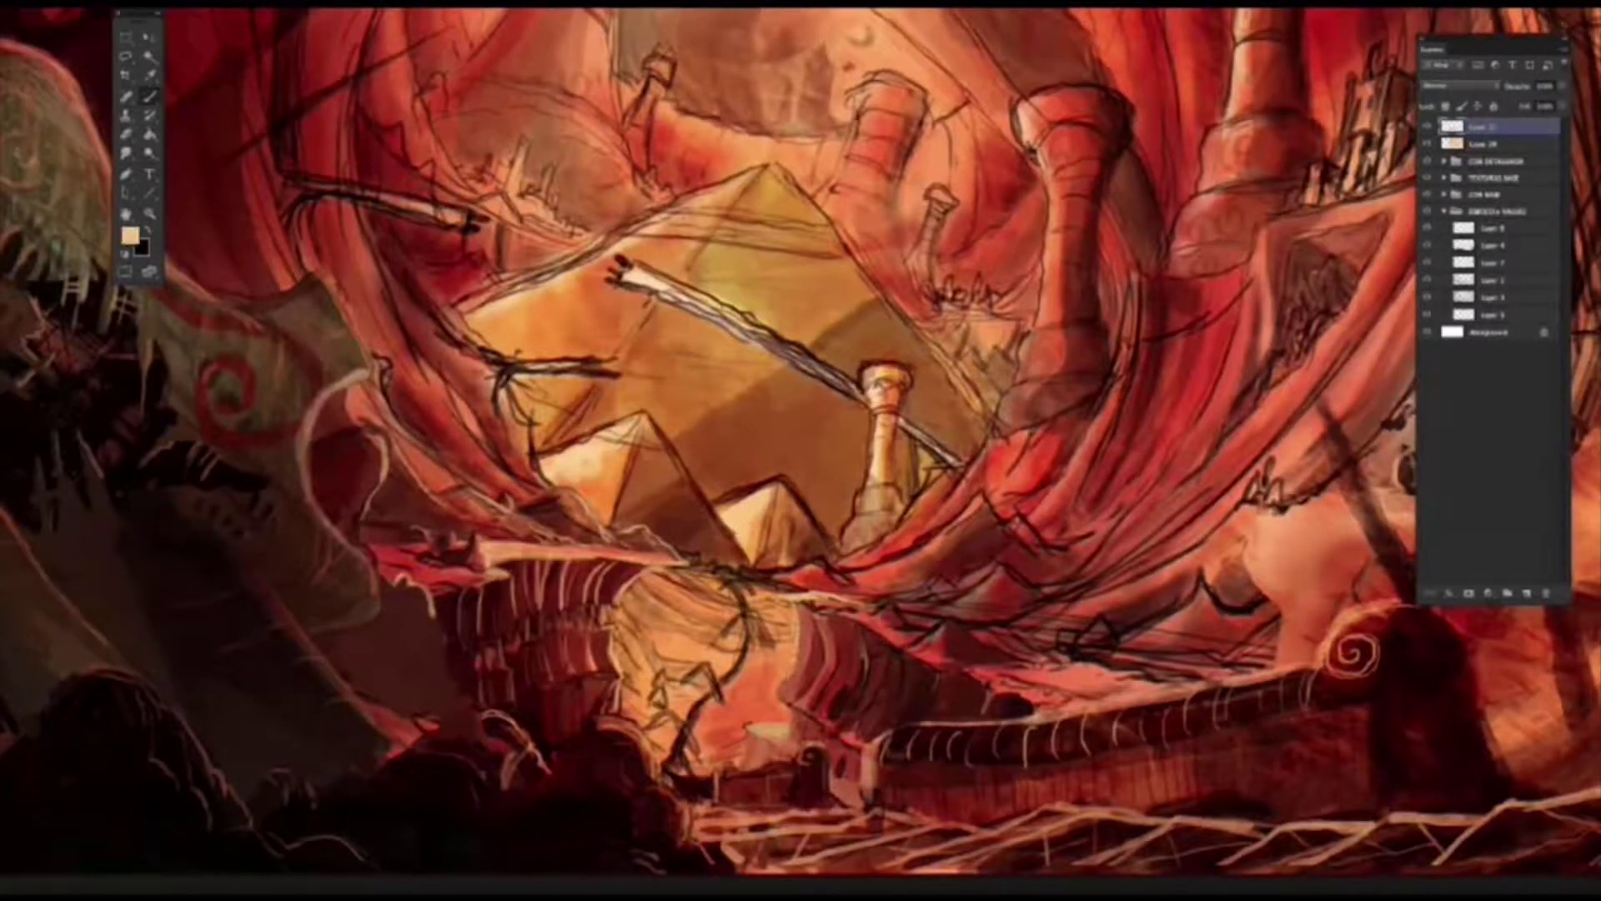
{"action": "left_click", "coordinate": [846, 681], "text": "alt"}
{"action": "mouse_move", "coordinate": [764, 737]}
{"action": "left_mouse_down"}
{"action": "mouse_move", "coordinate": [752, 765]}
{"action": "mouse_move", "coordinate": [787, 750]}
{"action": "mouse_move", "coordinate": [867, 809]}
{"action": "left_mouse_up"}
Step: Try pasting image material from the reference photo folder over the rock walls, and delete the pasted layer
{"action": "key", "text": "ctrl+0"}
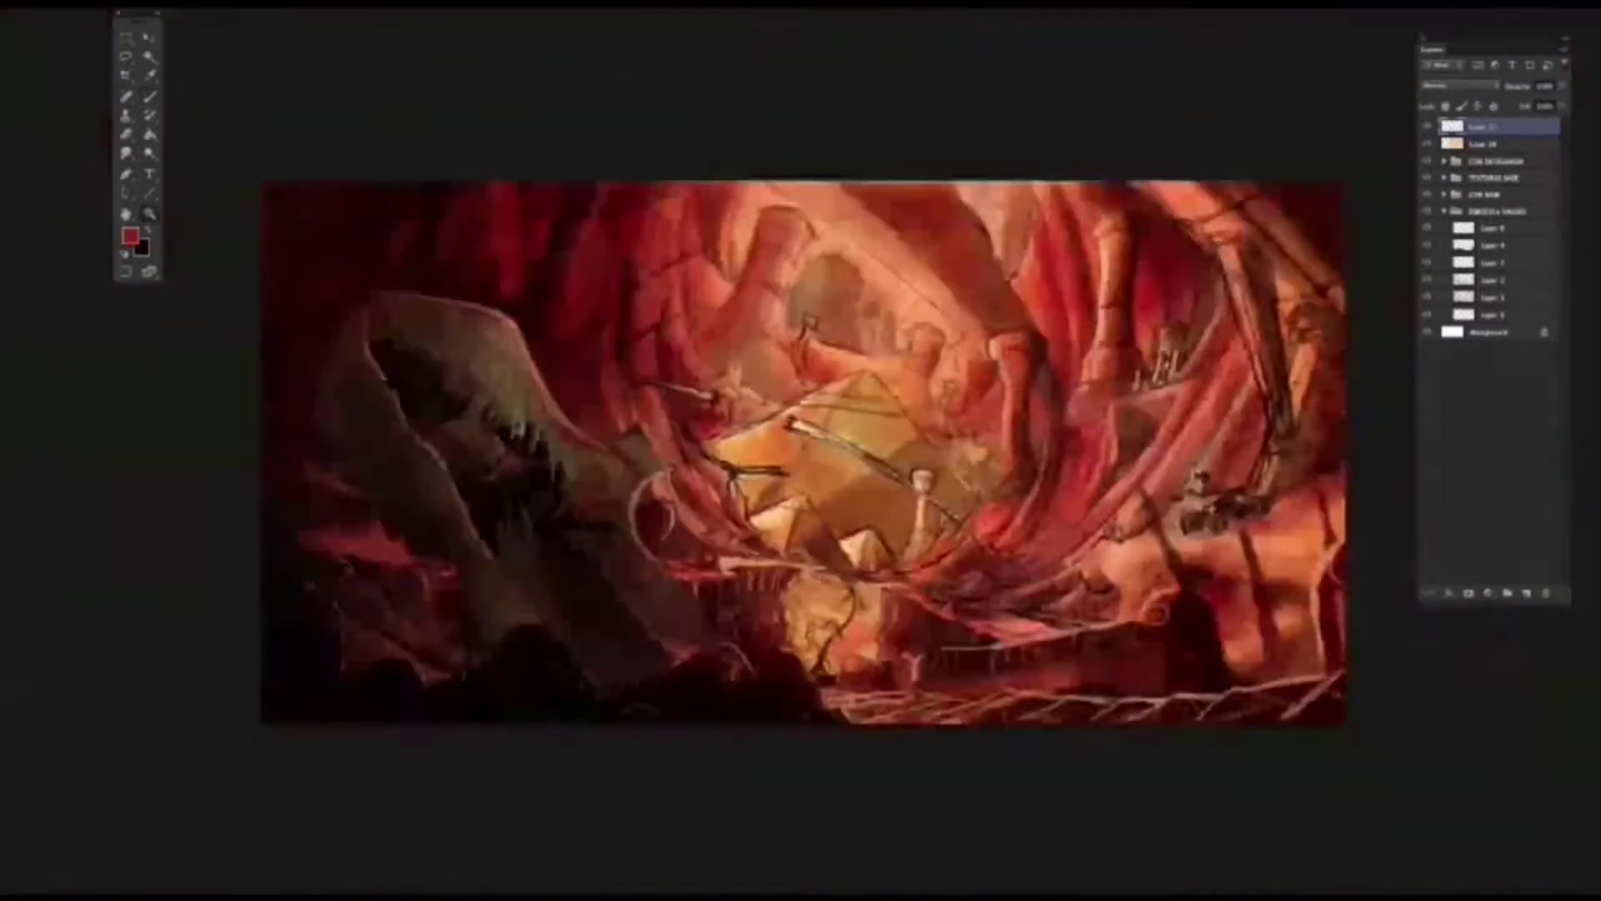
{"action": "key", "text": "ctrl+plus"}
{"action": "key", "text": "ctrl+plus"}
{"action": "key", "text": "ctrl+plus"}
{"action": "key", "text": "ctrl+o"}
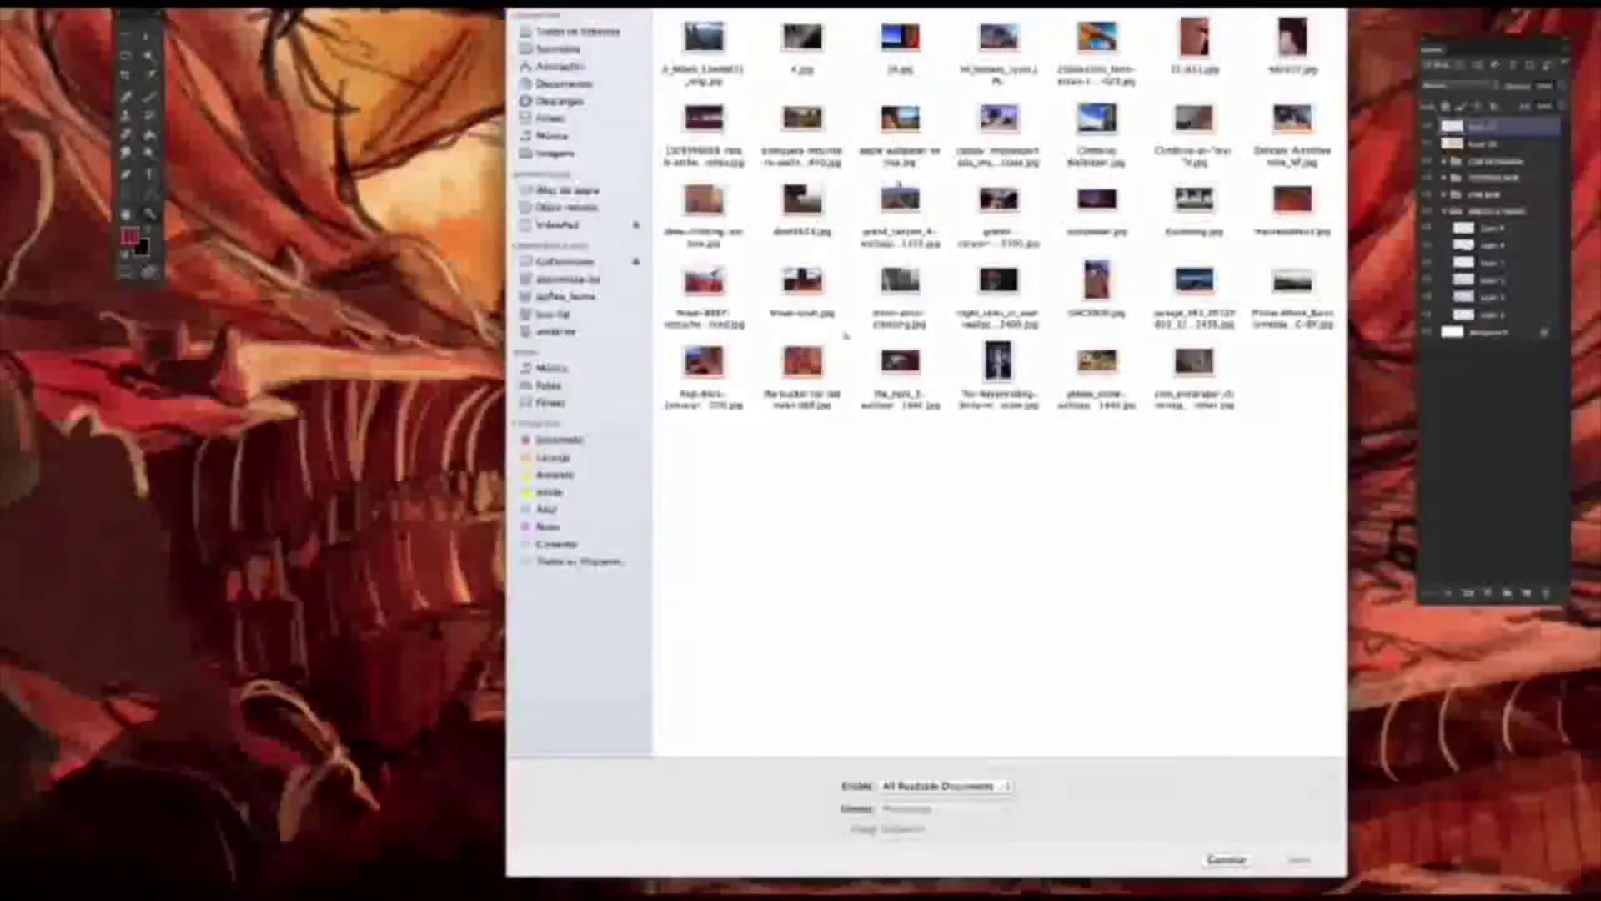
{"action": "key", "text": "Return"}
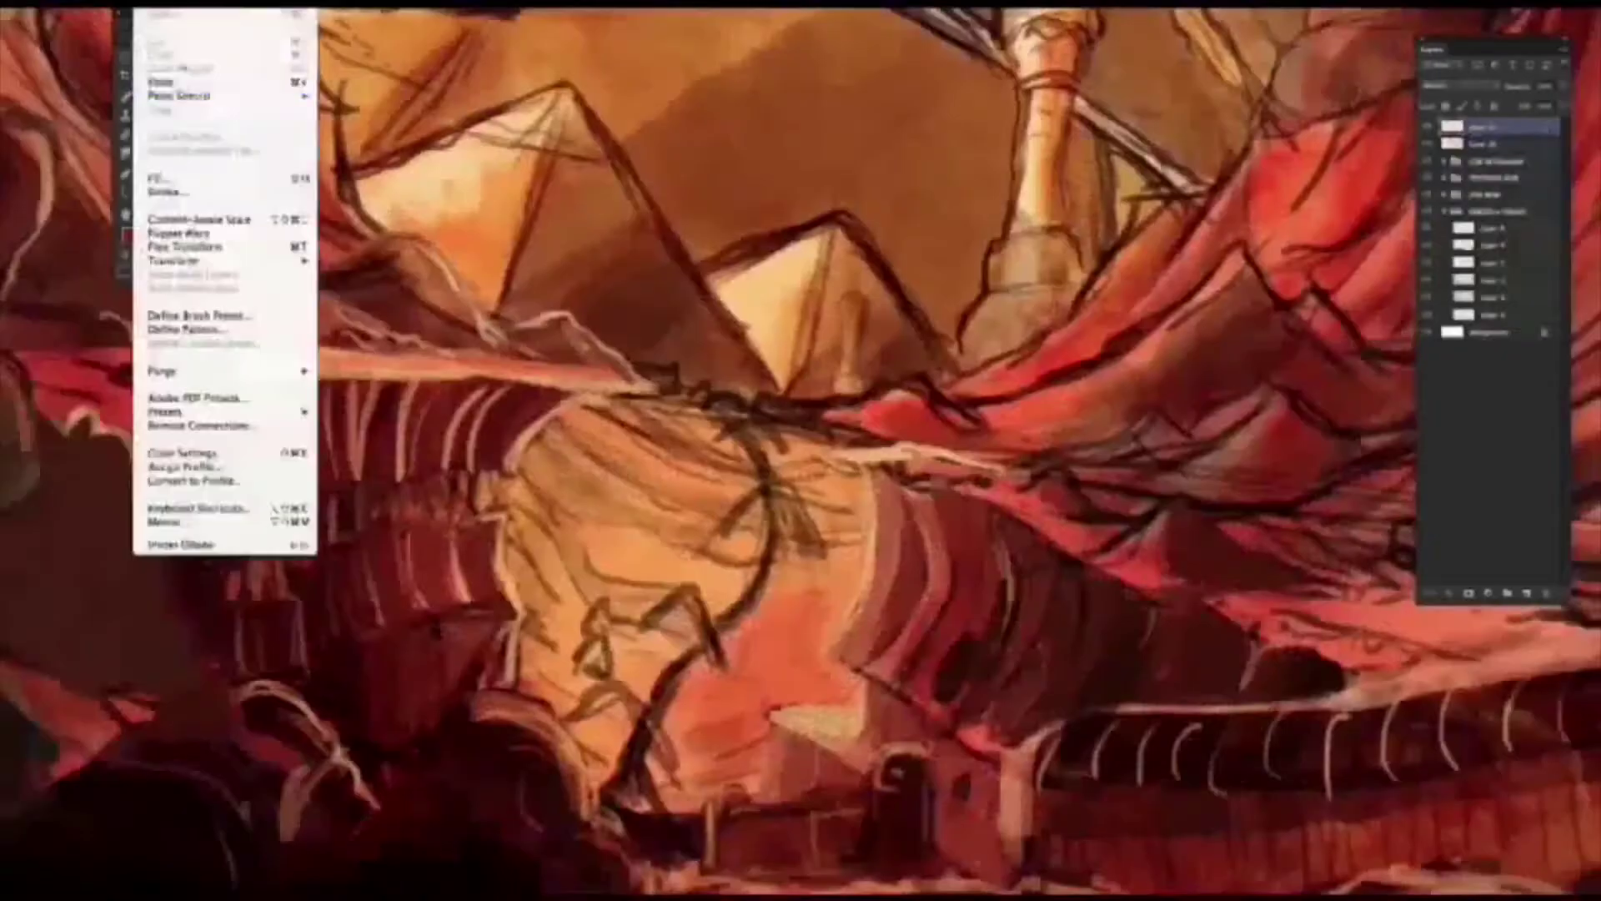
{"action": "left_click", "coordinate": [189, 79]}
{"action": "left_click", "coordinate": [1545, 592]}
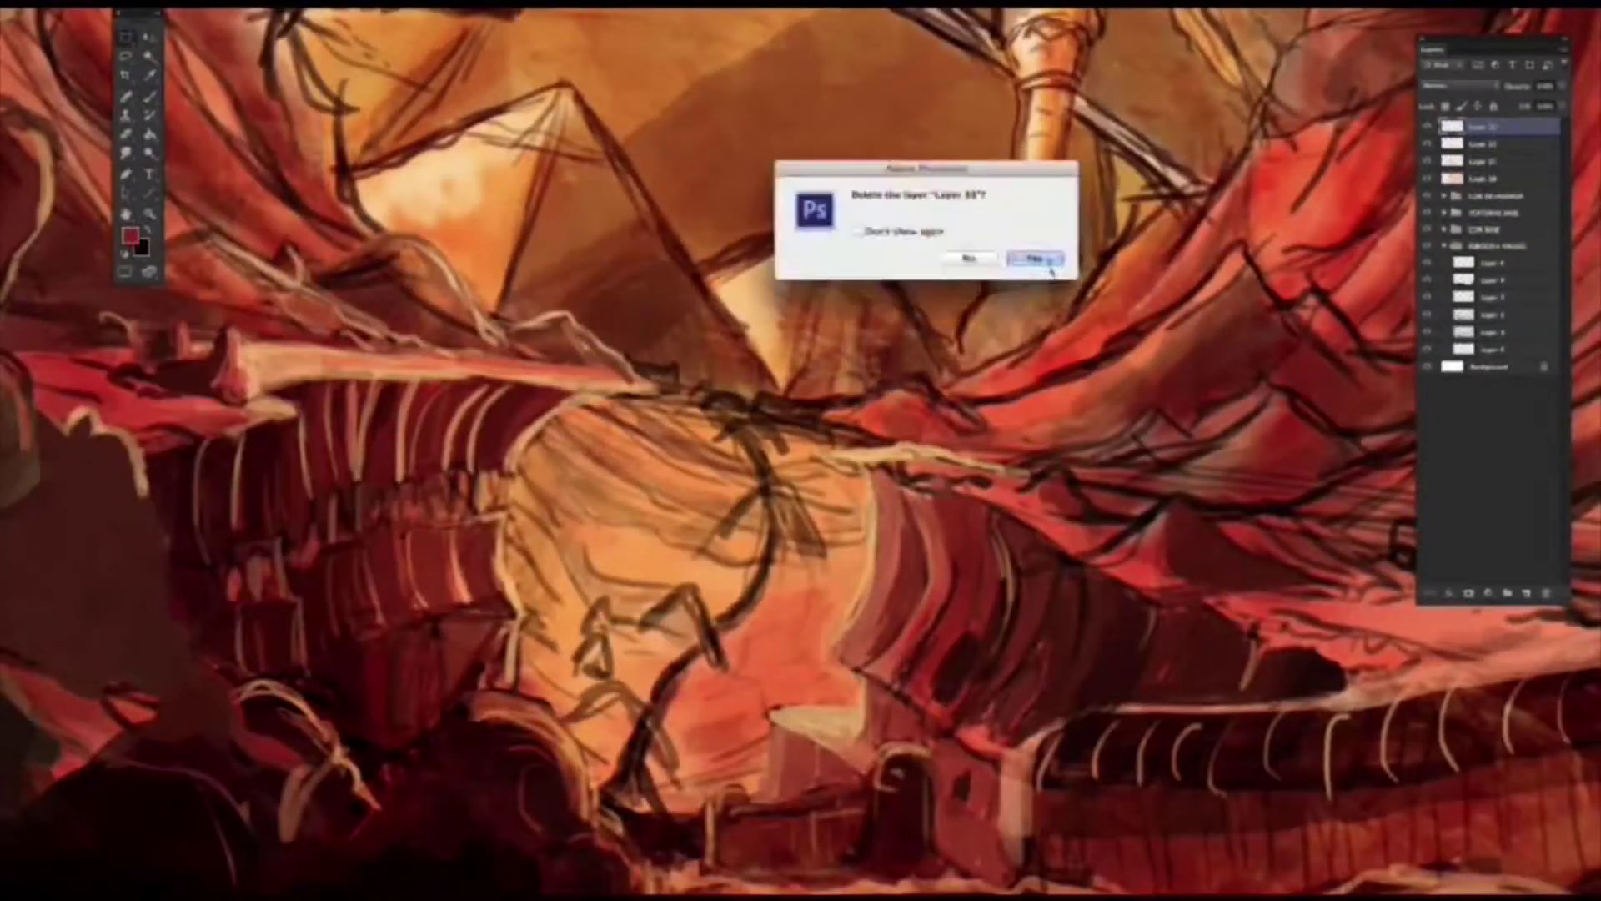
{"action": "left_click", "coordinate": [1034, 259]}
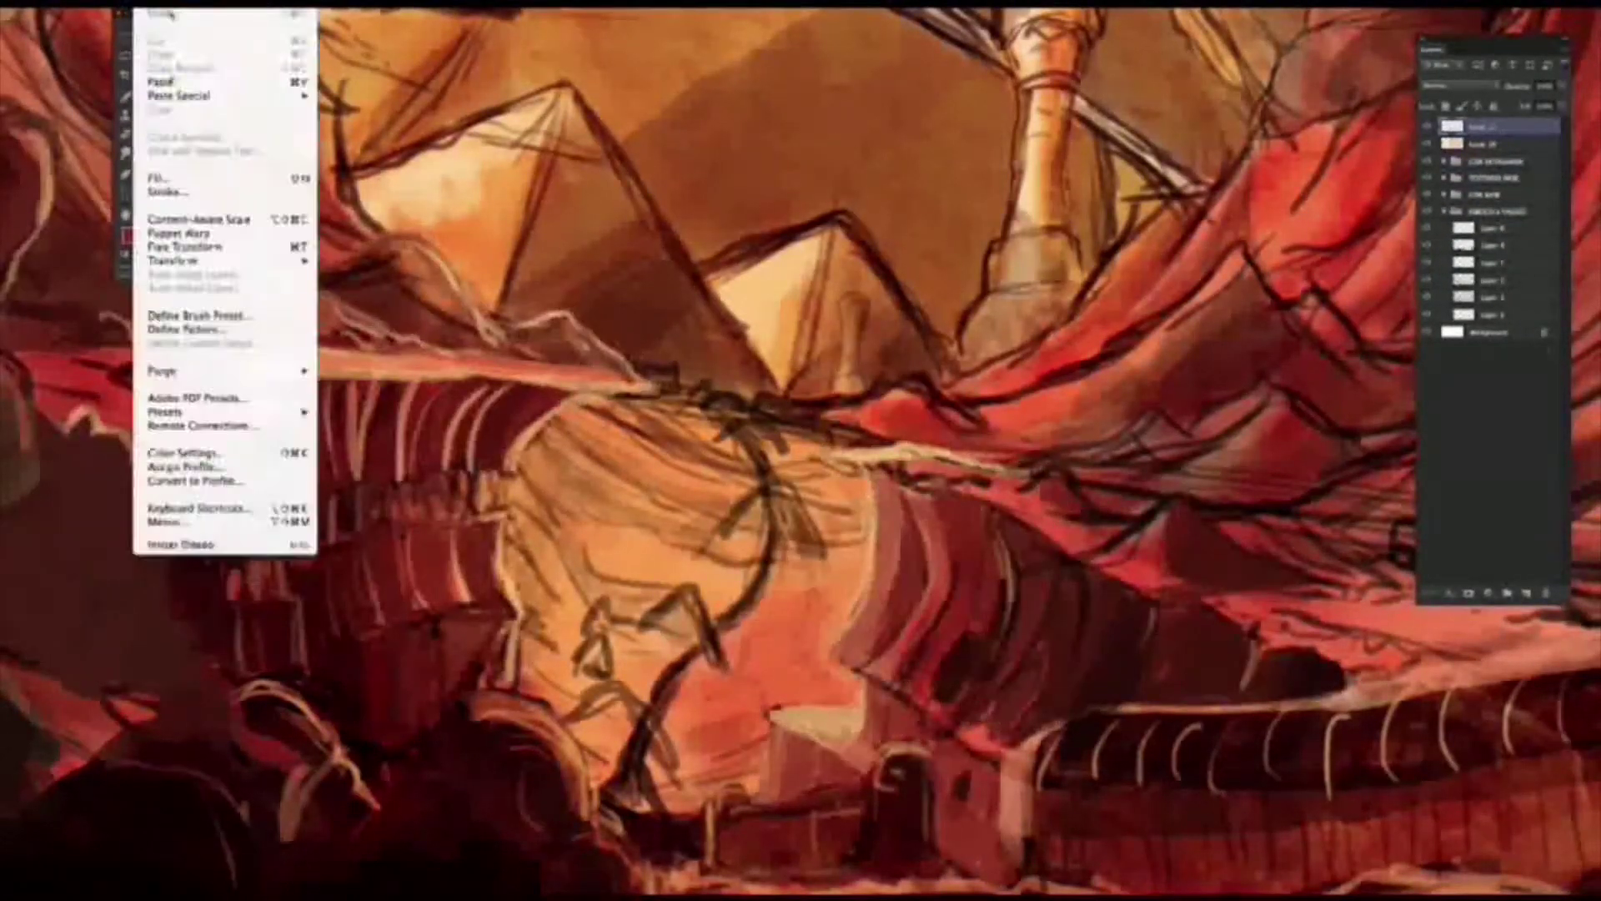
{"action": "left_click", "coordinate": [189, 80]}
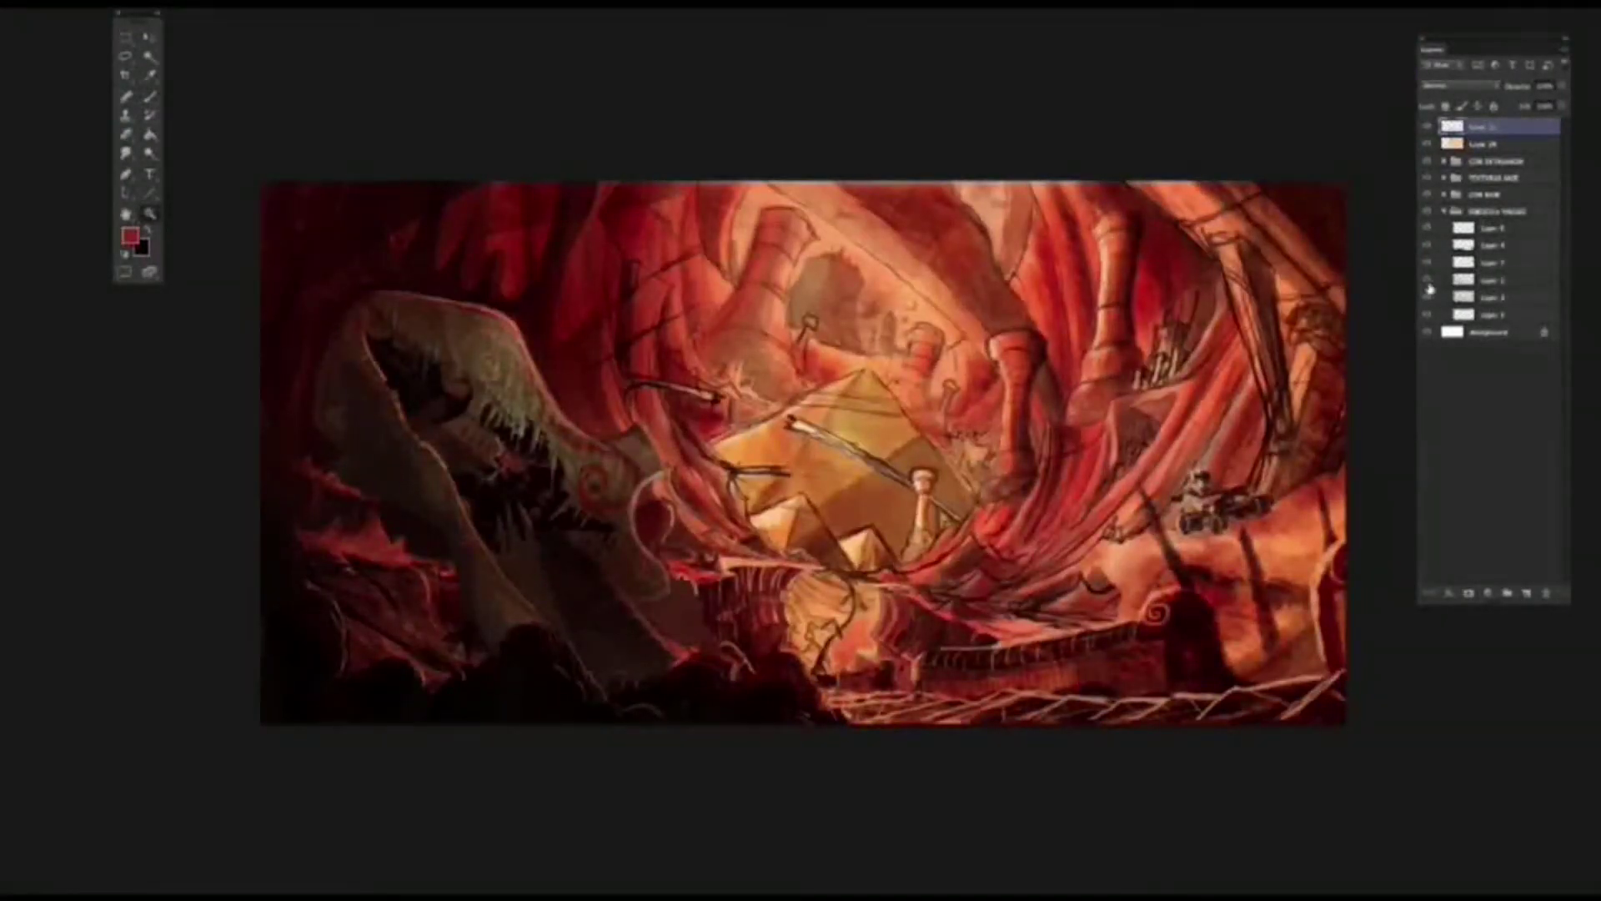
Step: Hide the layer with the black sketch lines in the sketch and values group
{"action": "double_click", "coordinate": [1493, 280]}
{"action": "key", "text": "Return"}
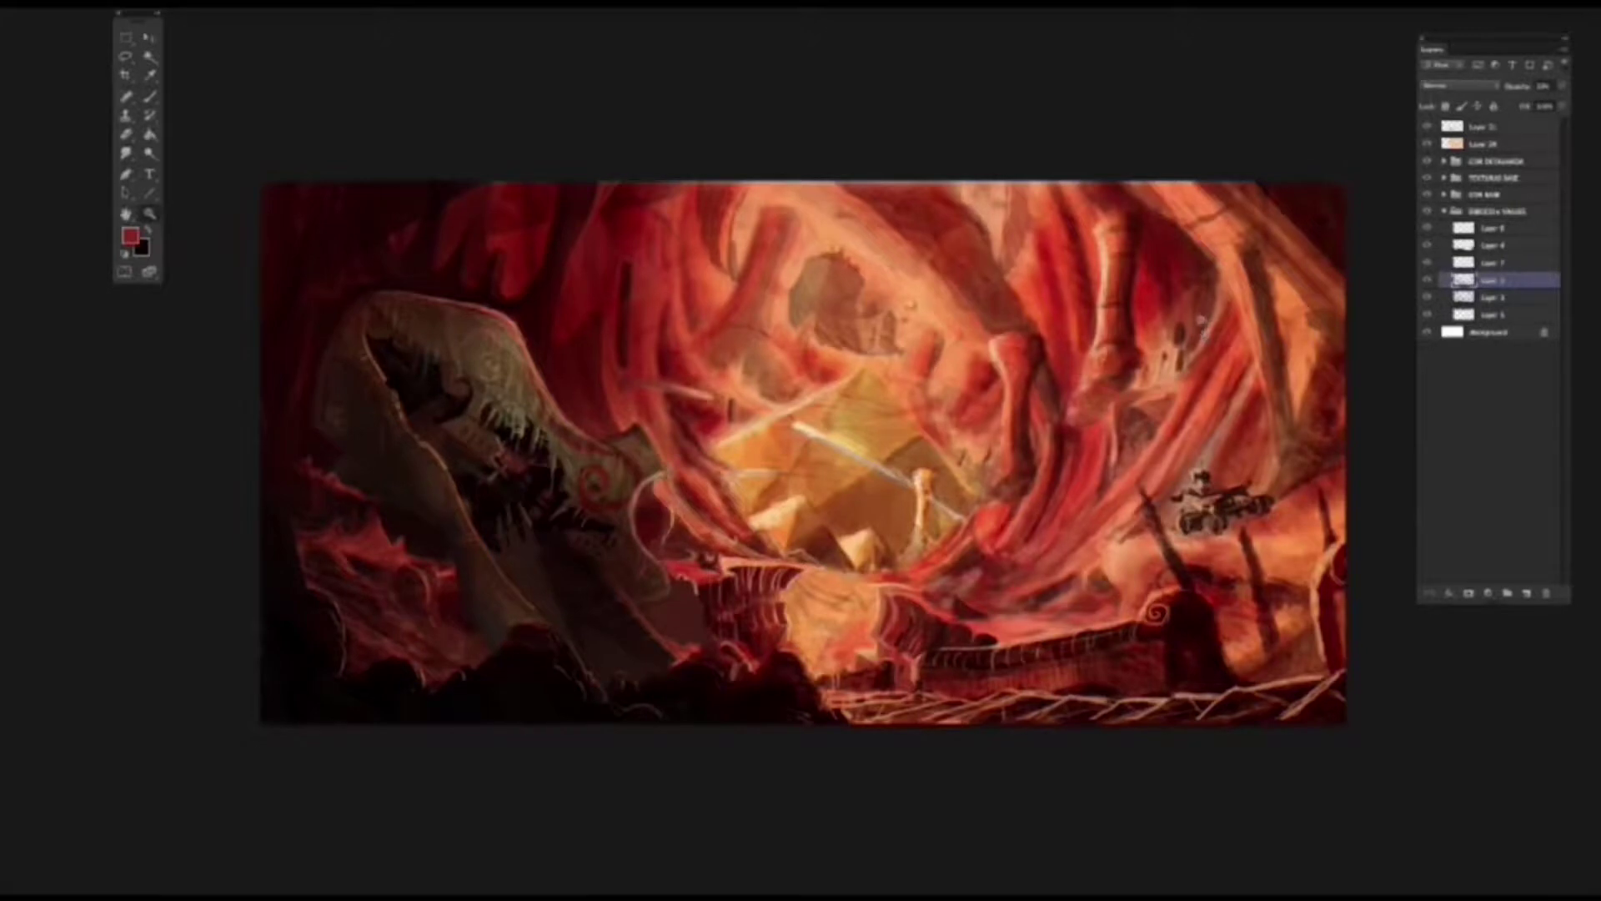
{"action": "key", "text": "ctrl+0"}
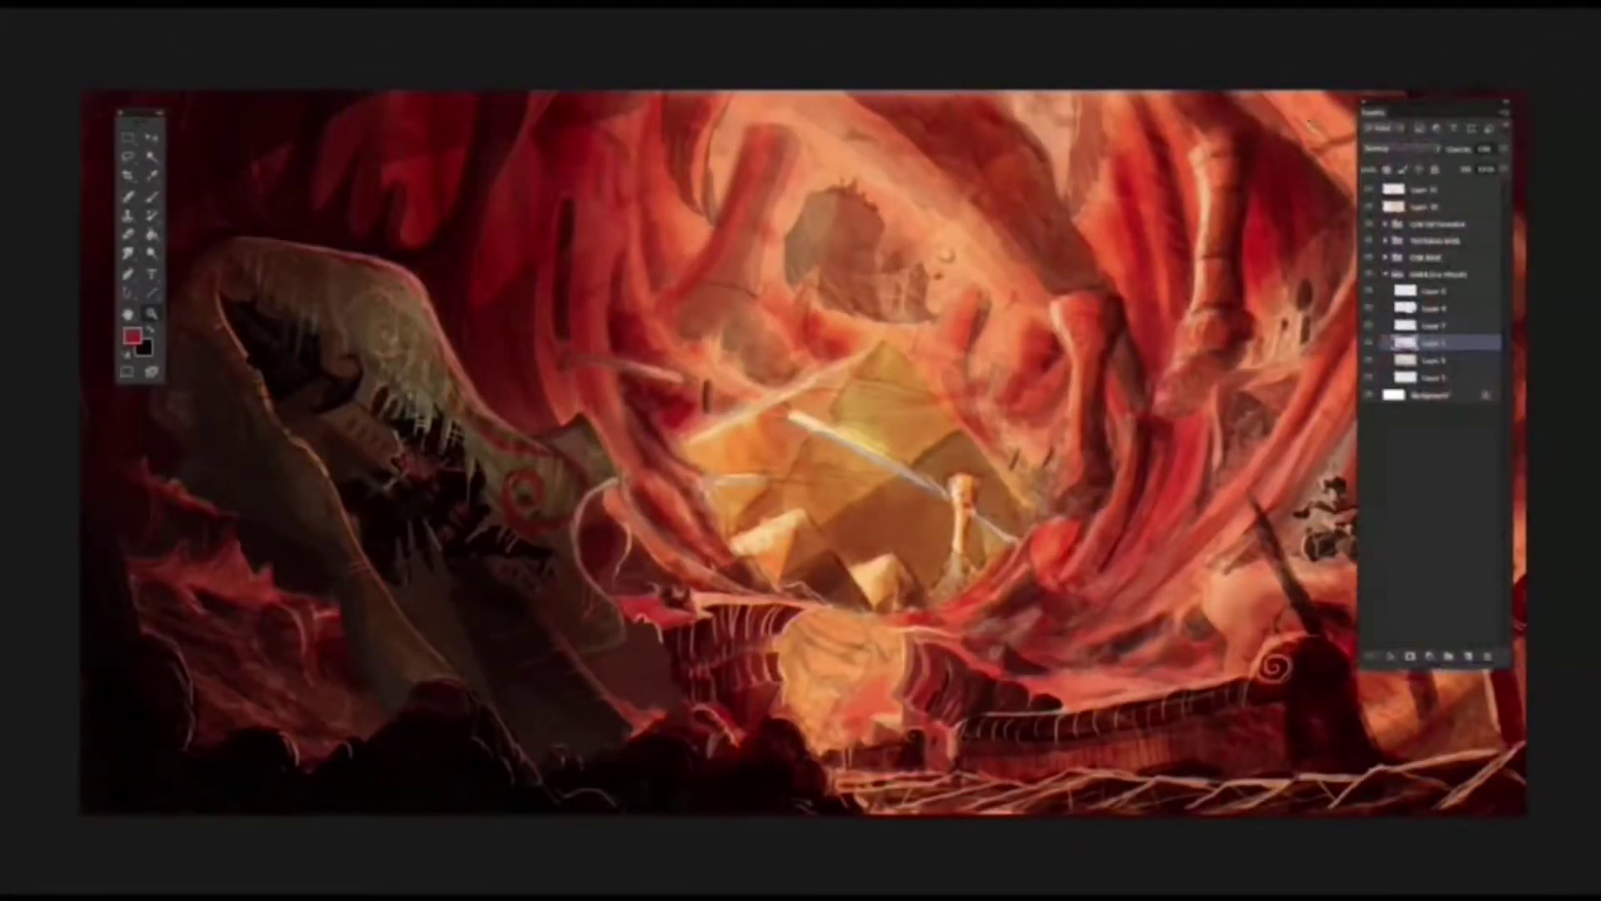
Step: Save the painting with Save As in Photoshop format, keeping its layers
{"action": "left_click", "coordinate": [134, 1]}
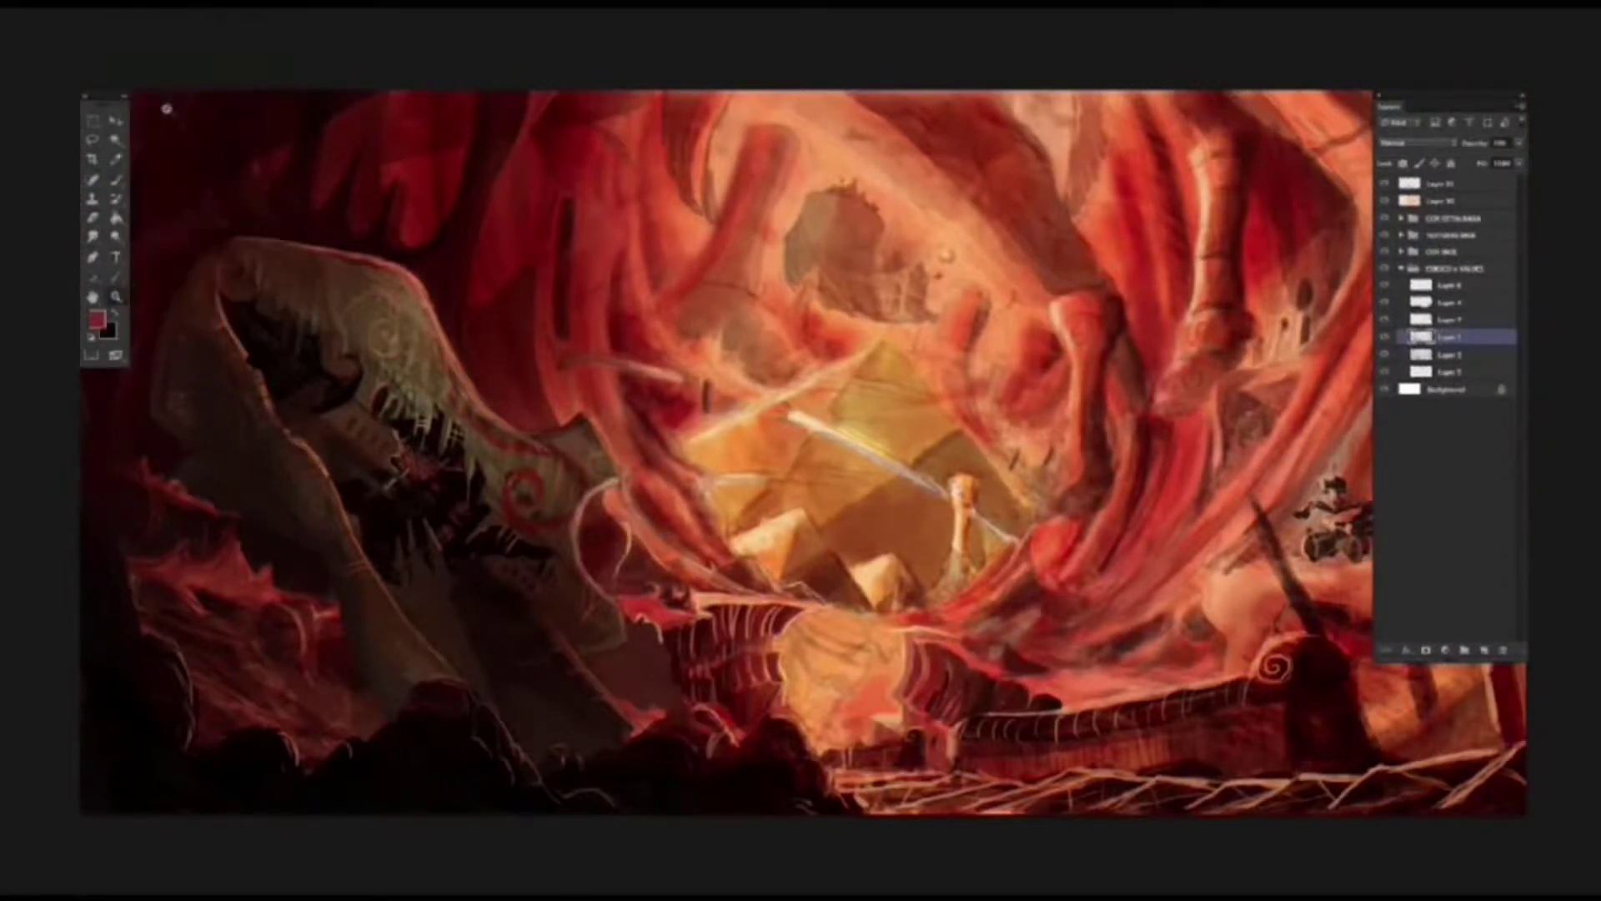
{"action": "key", "text": "Escape"}
{"action": "left_click", "coordinate": [134, 1]}
{"action": "left_click", "coordinate": [213, 110]}
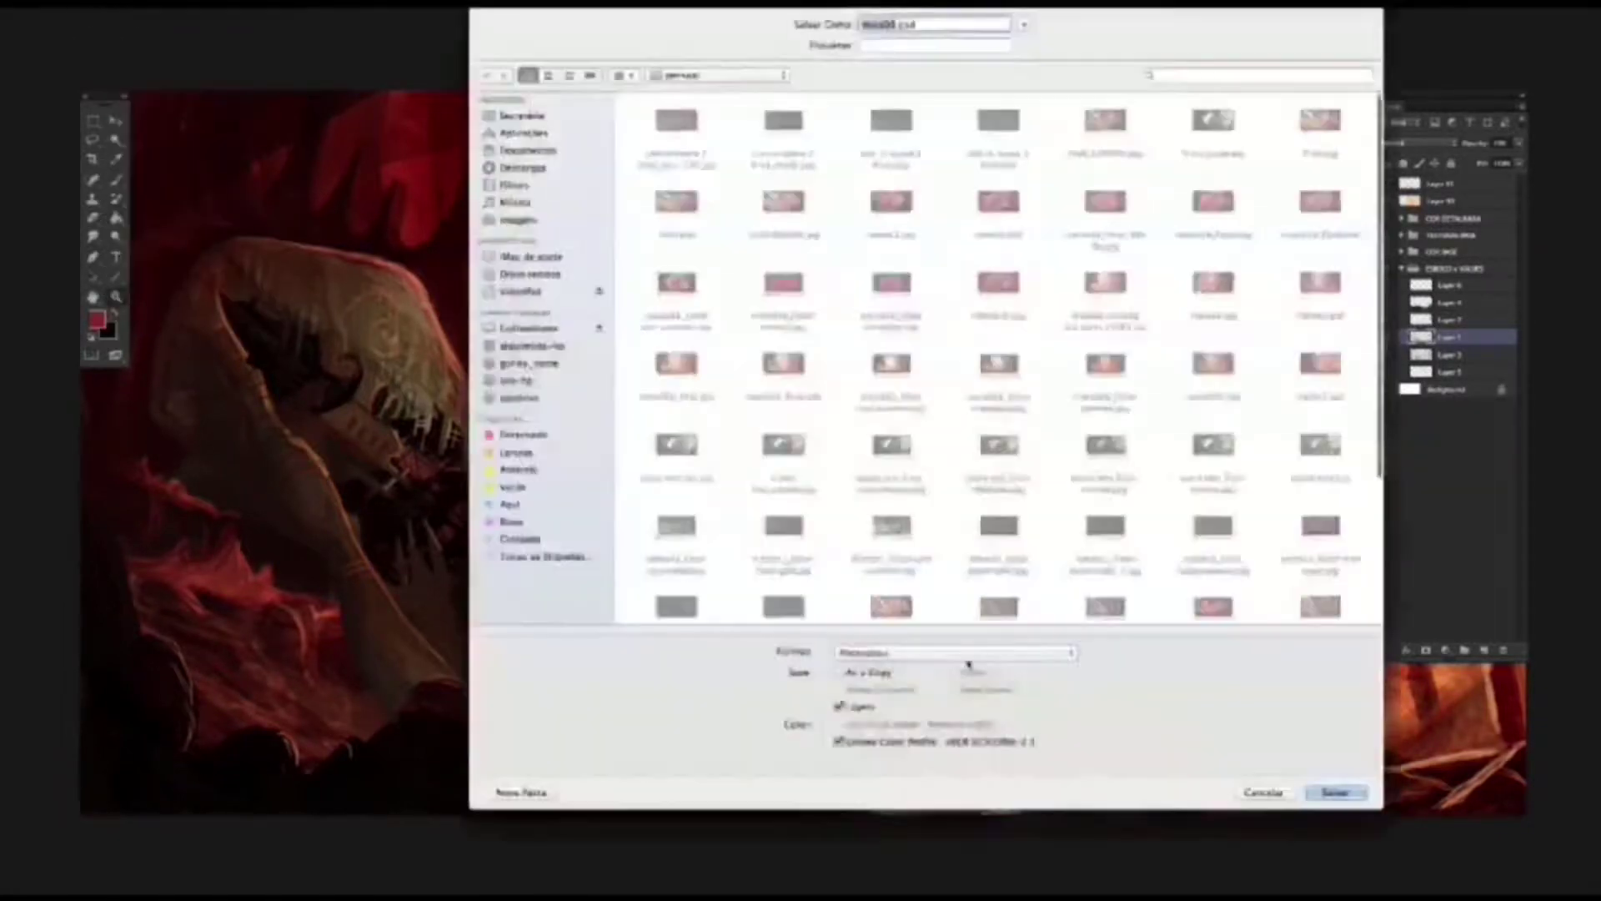
{"action": "key", "text": "Return"}
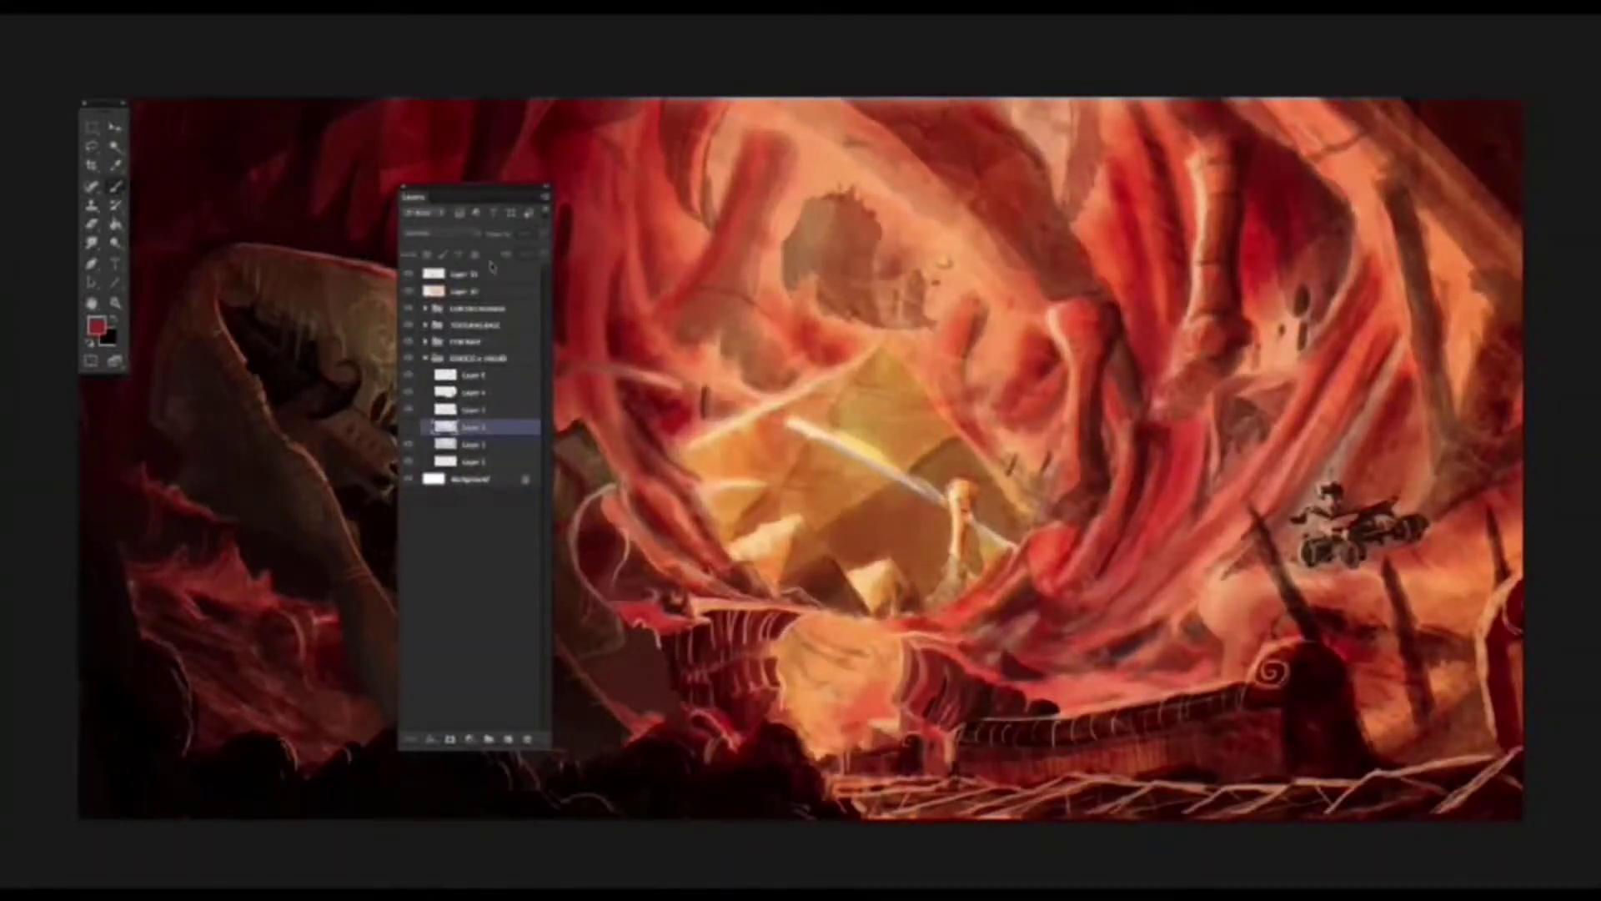
Step: Activate the topmost paint layer, adjust the brush, and place the layer inside the base textures group
{"action": "left_click", "coordinate": [492, 268]}
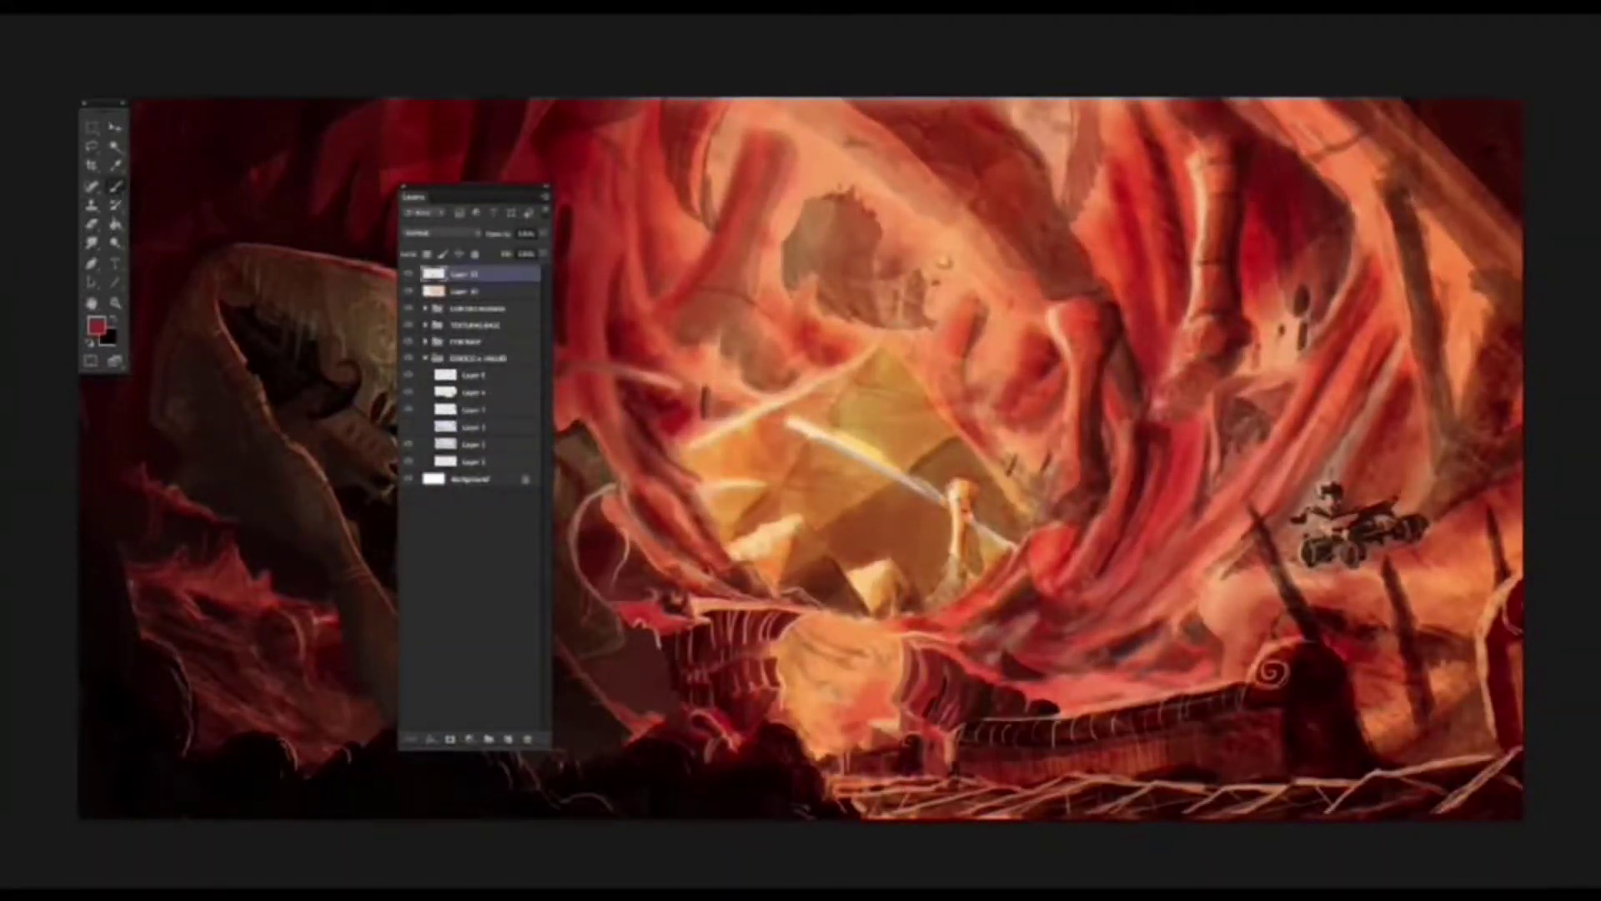
{"action": "right_click", "coordinate": [1410, 208]}
{"action": "key", "text": "Return"}
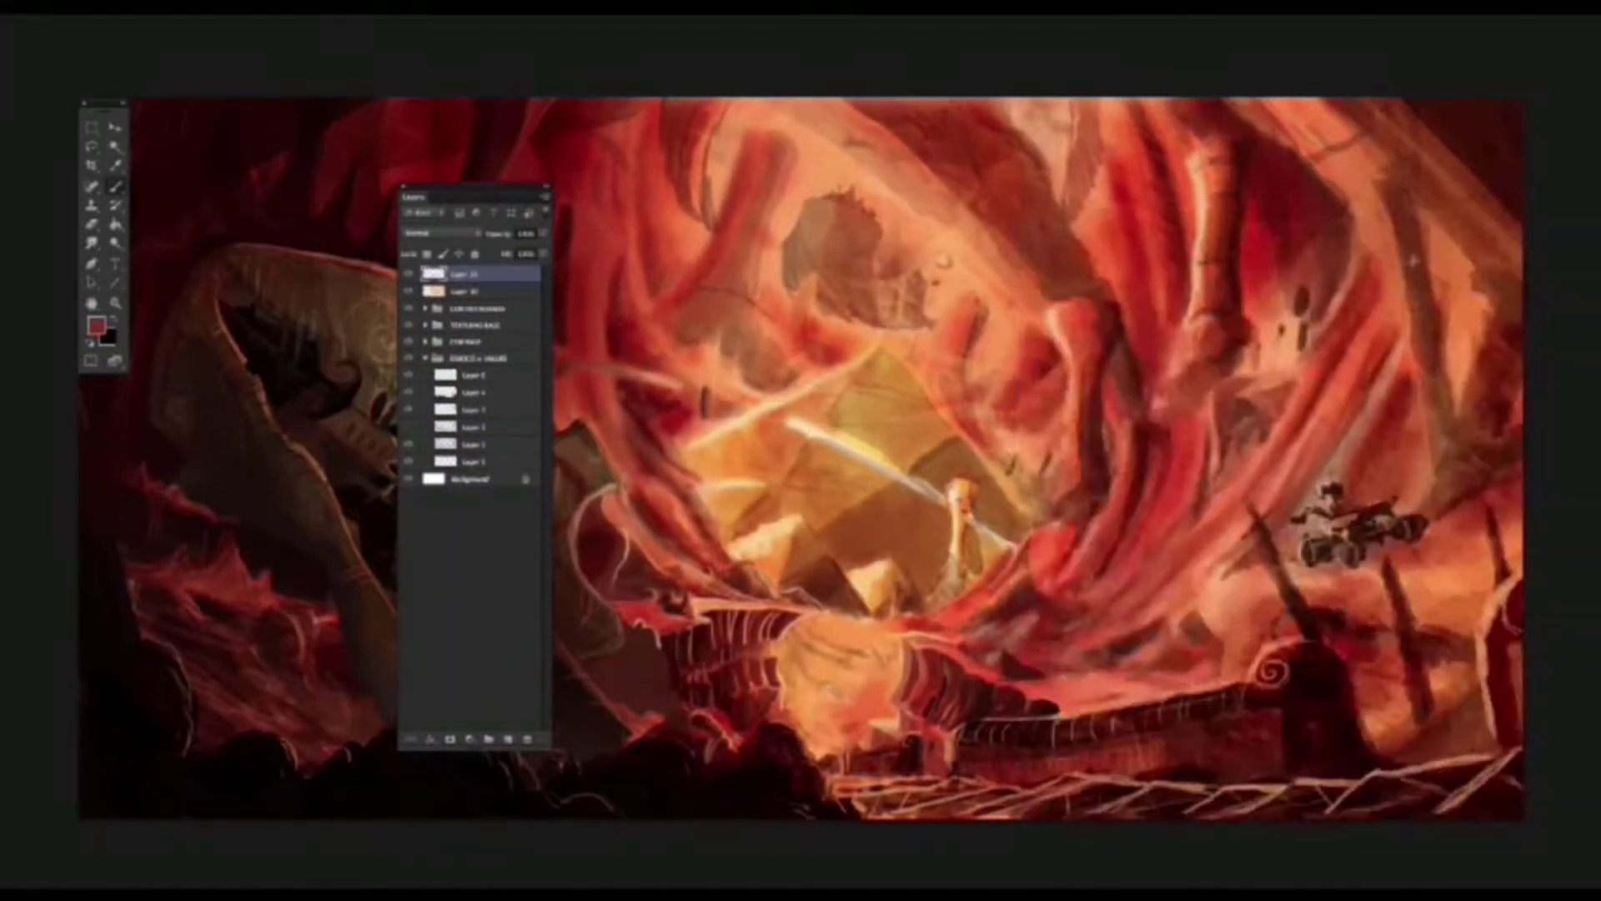
{"action": "left_click_drag", "start_coordinate": [428, 339], "coordinate": [427, 325]}
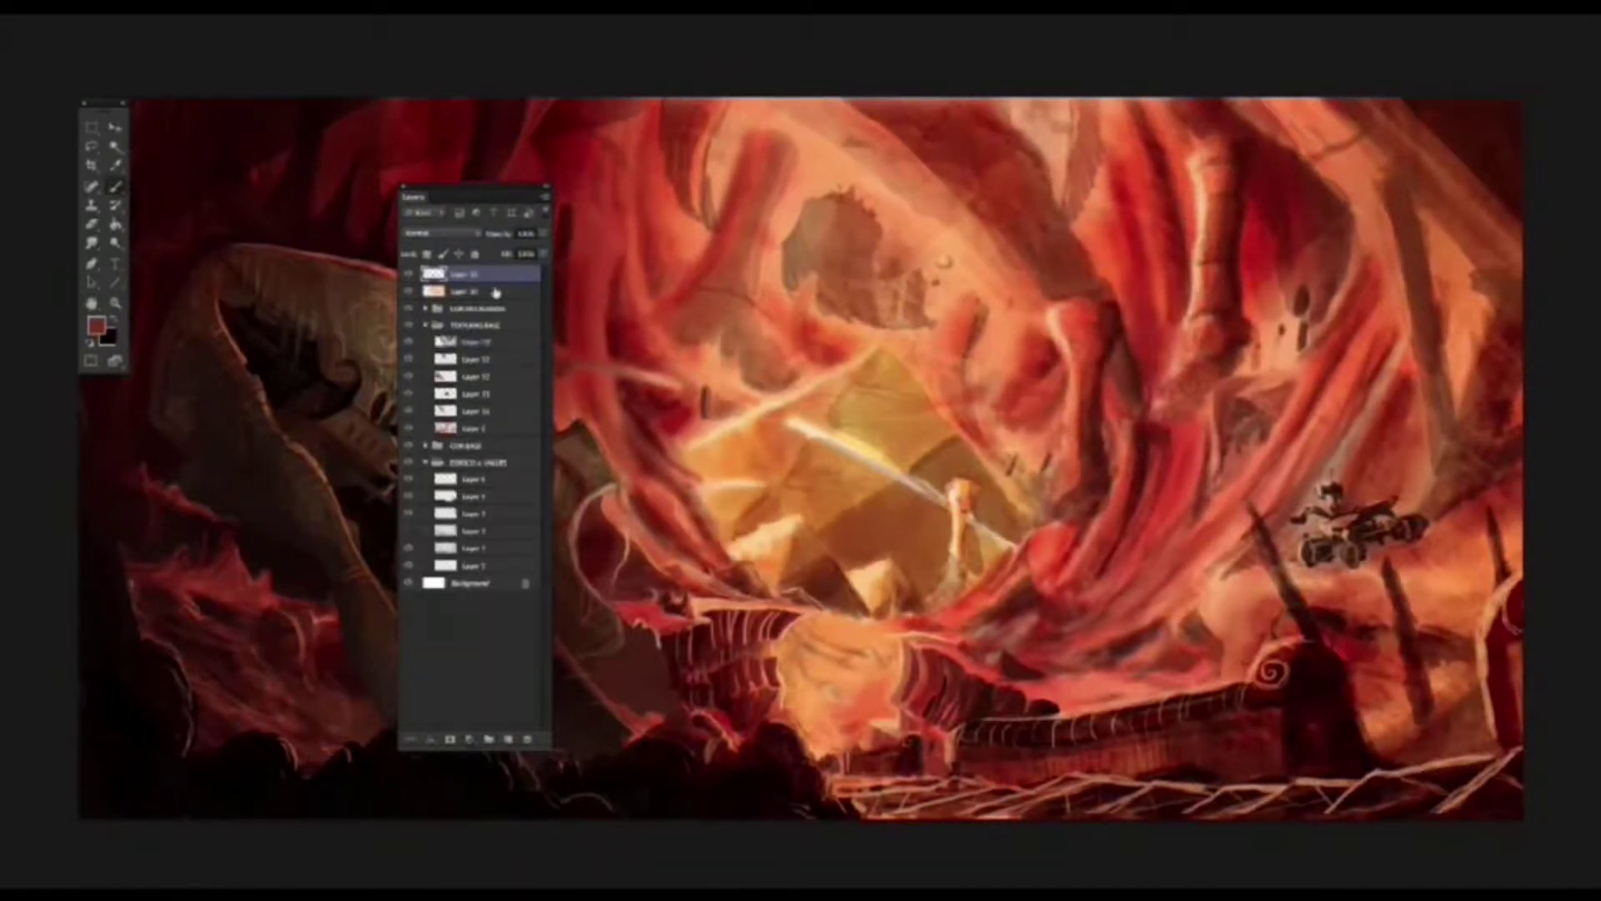
Step: Repaint the dark vertical column above the vehicle with sampled orange-brown tones
{"action": "left_click", "coordinate": [1436, 448], "text": "alt"}
{"action": "left_click_drag", "start_coordinate": [1428, 246], "coordinate": [1438, 421]}
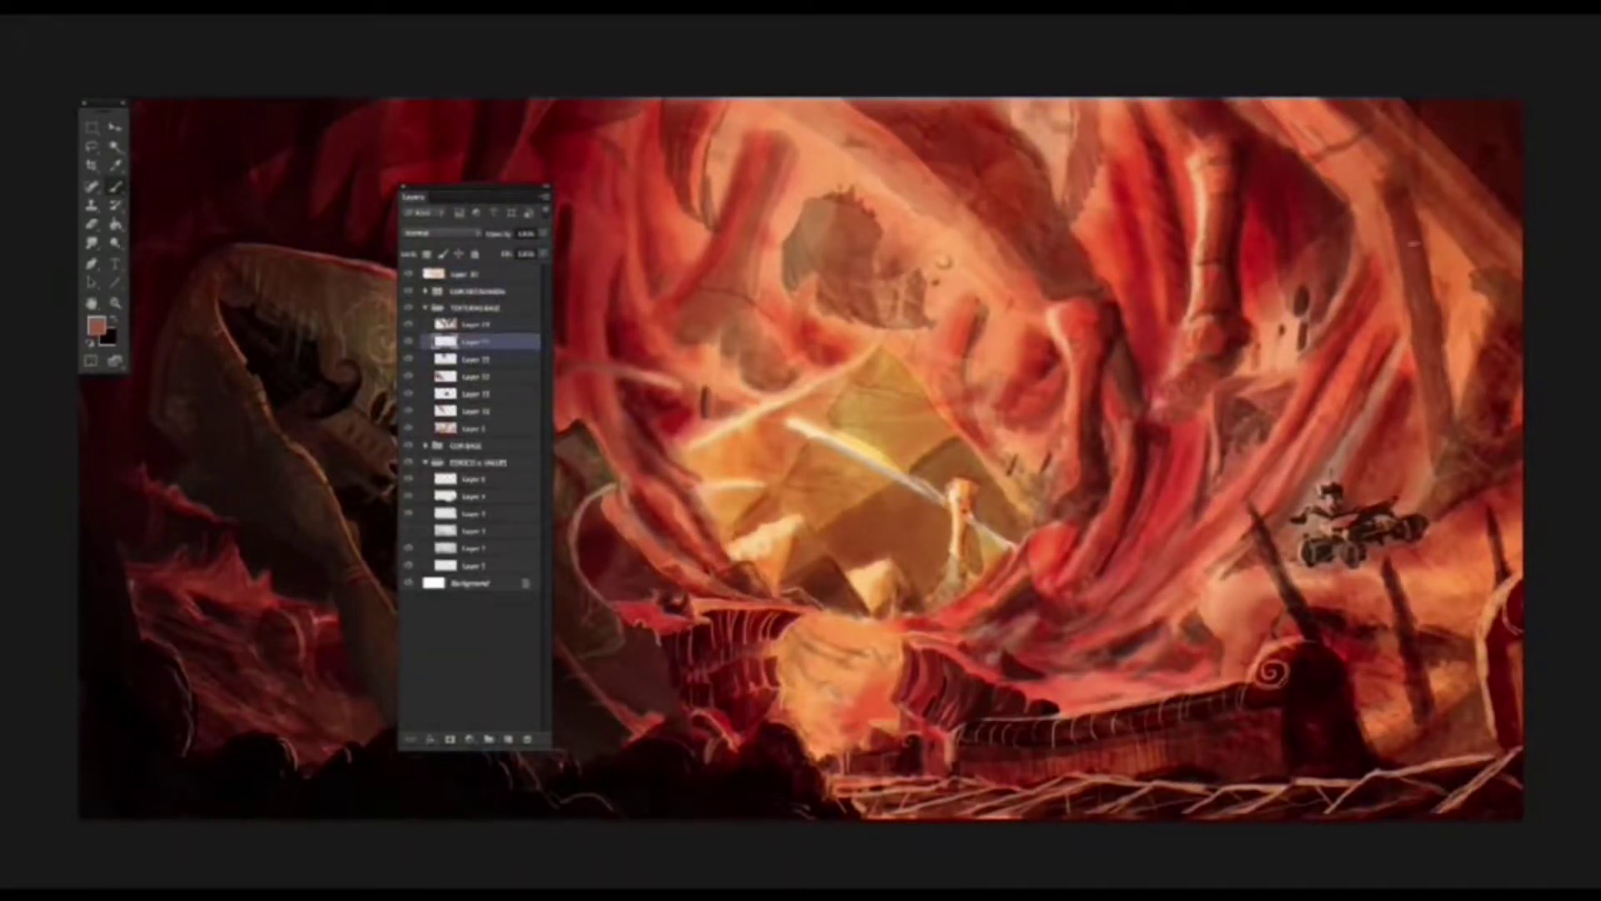
{"action": "left_click", "coordinate": [1376, 196], "text": "alt"}
{"action": "left_click_drag", "start_coordinate": [1394, 275], "coordinate": [1435, 446]}
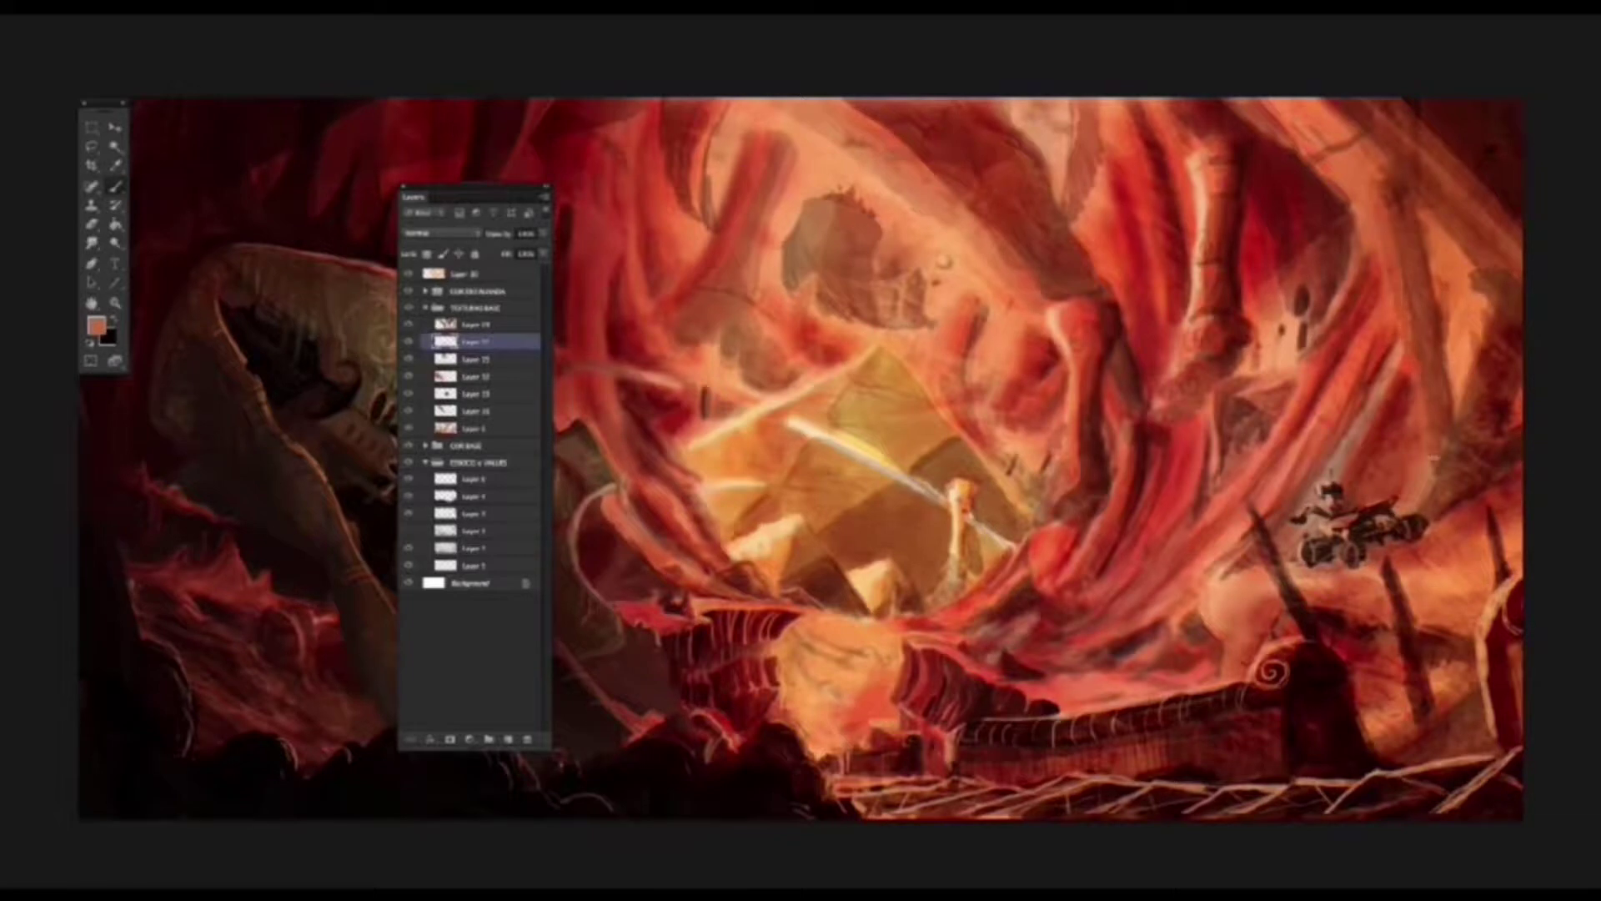
{"action": "mouse_move", "coordinate": [1406, 370]}
{"action": "left_mouse_down"}
{"action": "mouse_move", "coordinate": [1411, 413]}
{"action": "mouse_move", "coordinate": [1451, 457]}
{"action": "left_mouse_up"}
{"action": "left_click", "coordinate": [1421, 457], "text": "alt"}
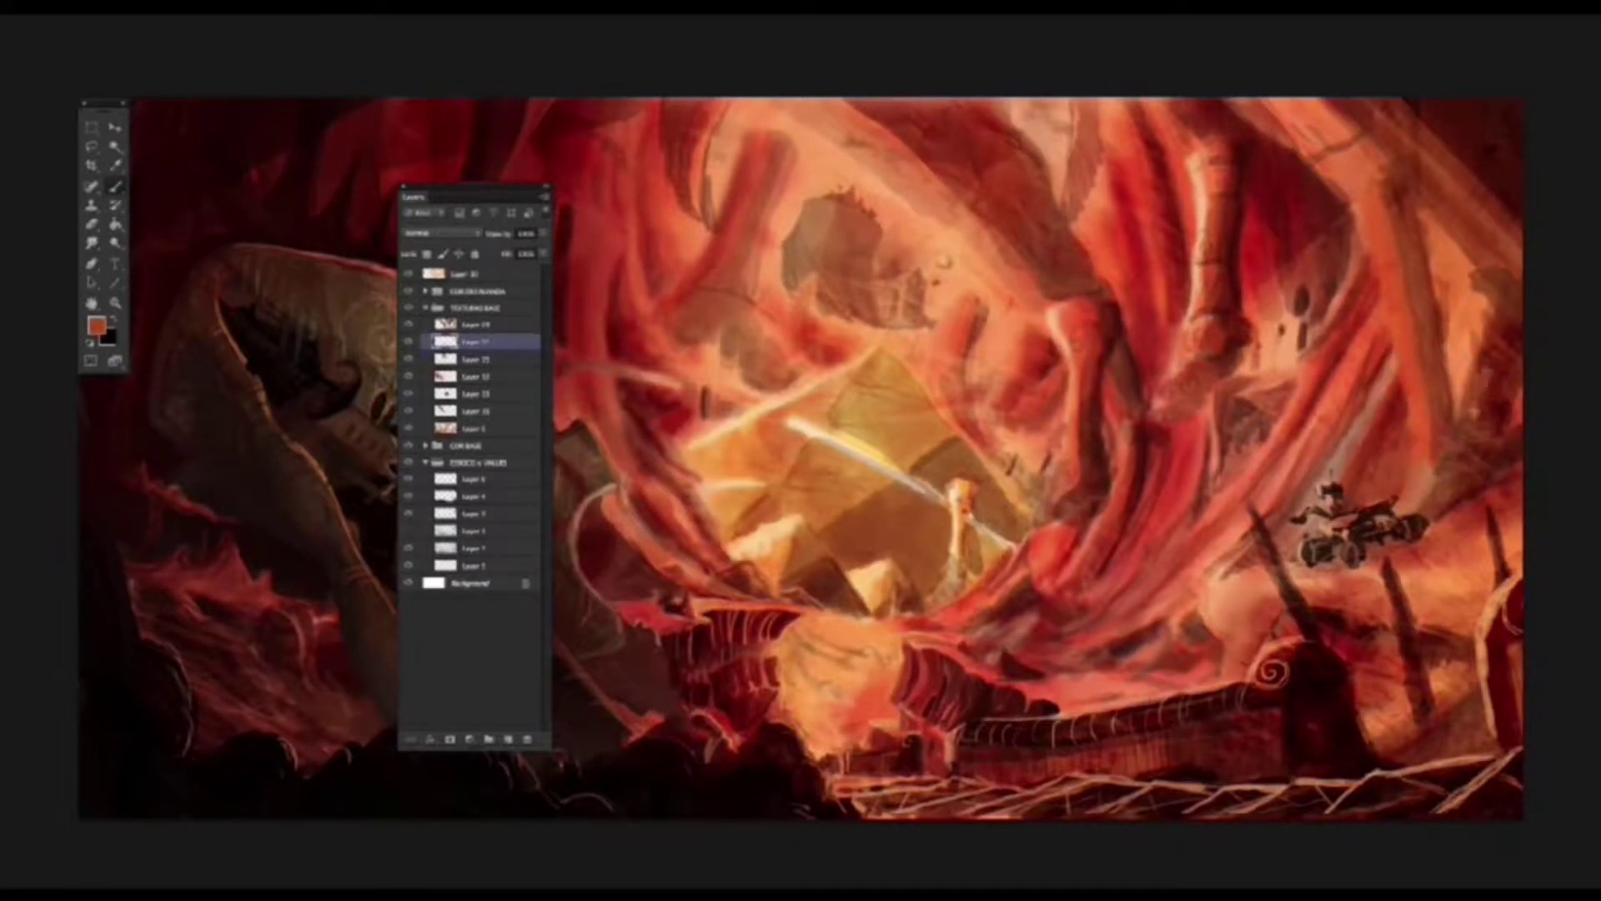
Step: Blend the rock beside the orange column and the column's base near the vehicle with sampled tones
{"action": "left_click", "coordinate": [1482, 366], "text": "alt"}
{"action": "mouse_move", "coordinate": [1484, 360]}
{"action": "left_mouse_down"}
{"action": "mouse_move", "coordinate": [1468, 430]}
{"action": "mouse_move", "coordinate": [1442, 429]}
{"action": "mouse_move", "coordinate": [1434, 363]}
{"action": "left_mouse_up"}
{"action": "left_click", "coordinate": [1392, 516], "text": "alt"}
{"action": "left_click_drag", "start_coordinate": [1425, 467], "coordinate": [1417, 507]}
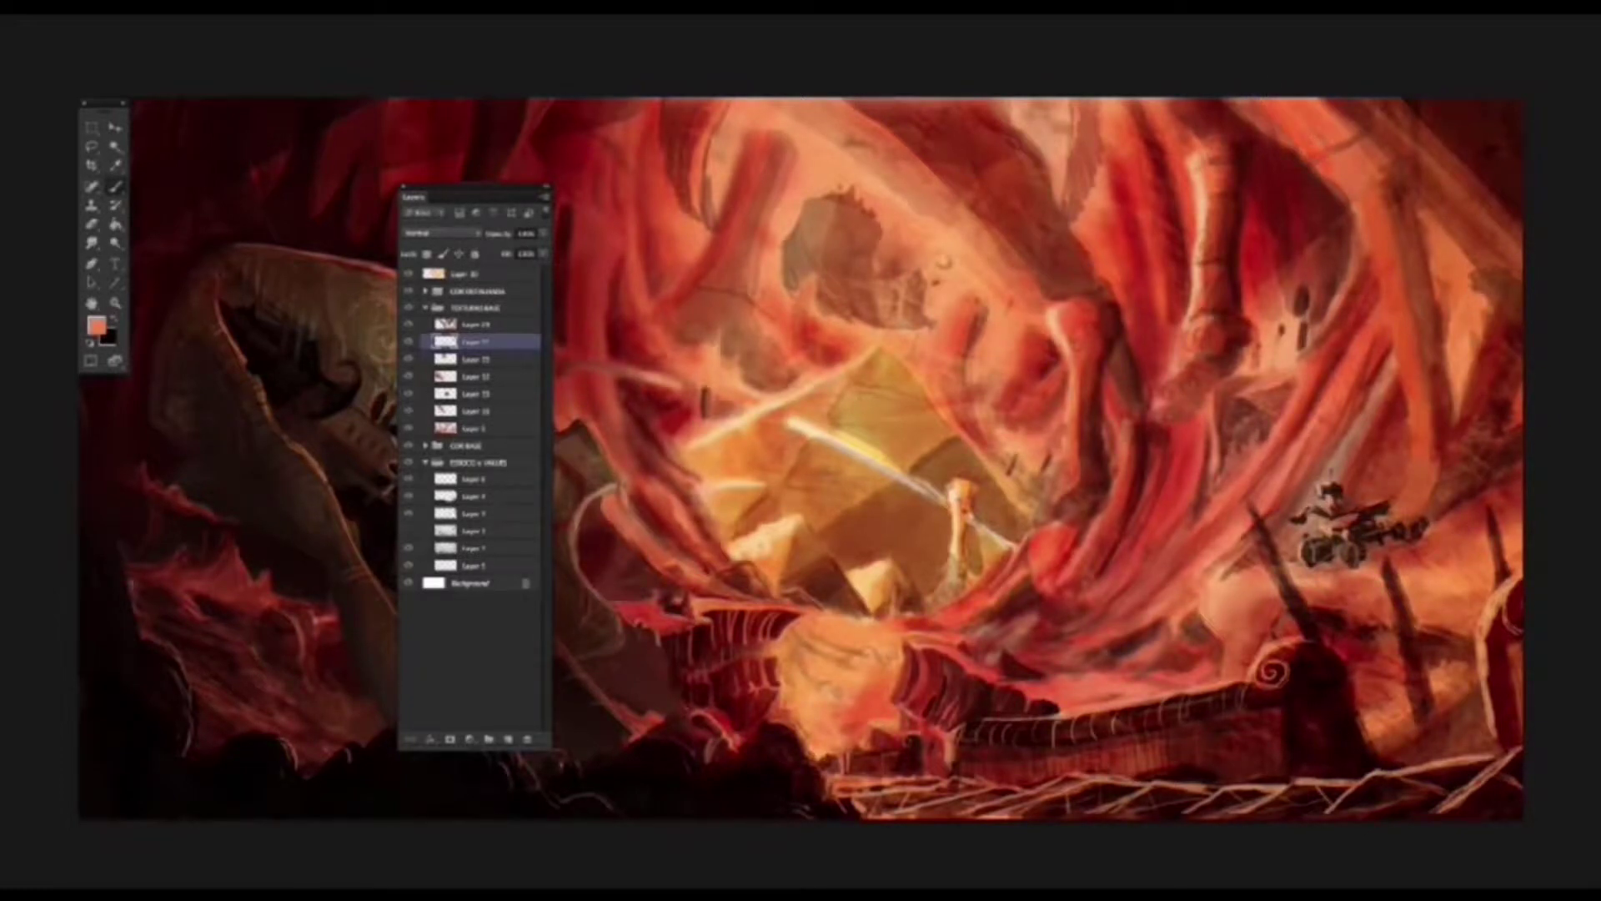
Step: Repaint the large diagonal rib in the cave's upper right corner with broad sampled orange-red strokes
{"action": "left_click", "coordinate": [1418, 202], "text": "alt"}
{"action": "left_click_drag", "start_coordinate": [1421, 218], "coordinate": [1476, 307]}
{"action": "mouse_move", "coordinate": [1326, 100]}
{"action": "left_mouse_down"}
{"action": "mouse_move", "coordinate": [1371, 162]}
{"action": "mouse_move", "coordinate": [1279, 138]}
{"action": "mouse_move", "coordinate": [1416, 190]}
{"action": "mouse_move", "coordinate": [1491, 283]}
{"action": "left_mouse_up"}
{"action": "left_click", "coordinate": [1410, 188], "text": "alt"}
{"action": "left_click_drag", "start_coordinate": [1326, 140], "coordinate": [1344, 160]}
{"action": "mouse_move", "coordinate": [1280, 108]}
{"action": "left_mouse_down"}
{"action": "mouse_move", "coordinate": [1413, 207]}
{"action": "mouse_move", "coordinate": [1373, 187]}
{"action": "left_mouse_up"}
Step: Move the paint layer and the top texture layer above the detailed color group, and toggle the paint layer's visibility
{"action": "left_click_drag", "start_coordinate": [434, 337], "coordinate": [430, 283]}
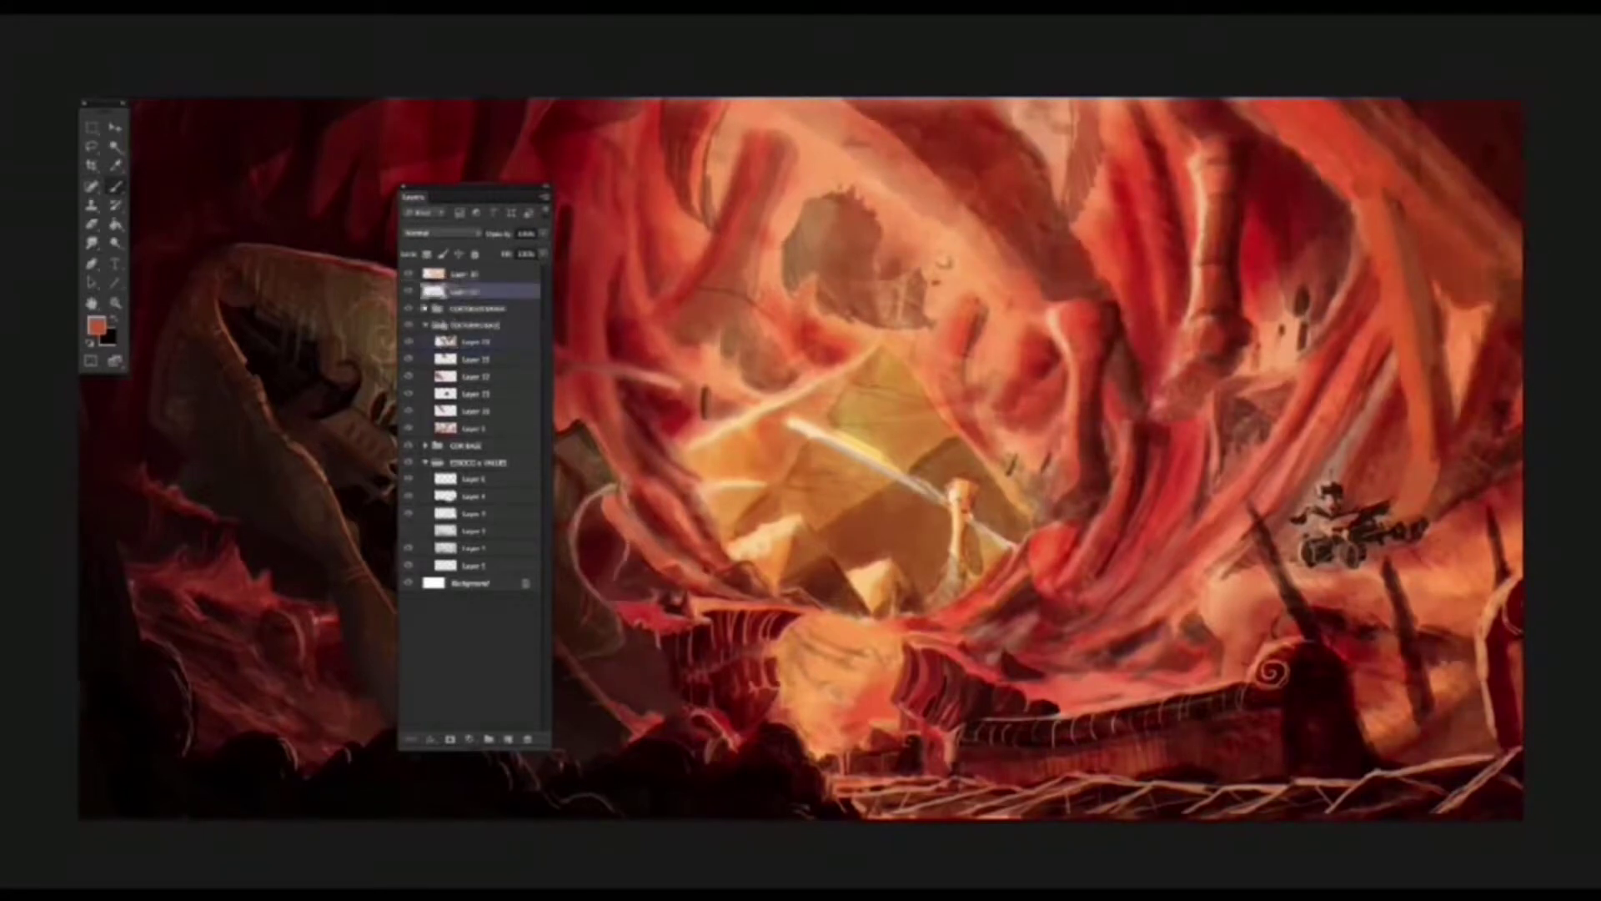
{"action": "left_click_drag", "start_coordinate": [475, 338], "coordinate": [471, 302]}
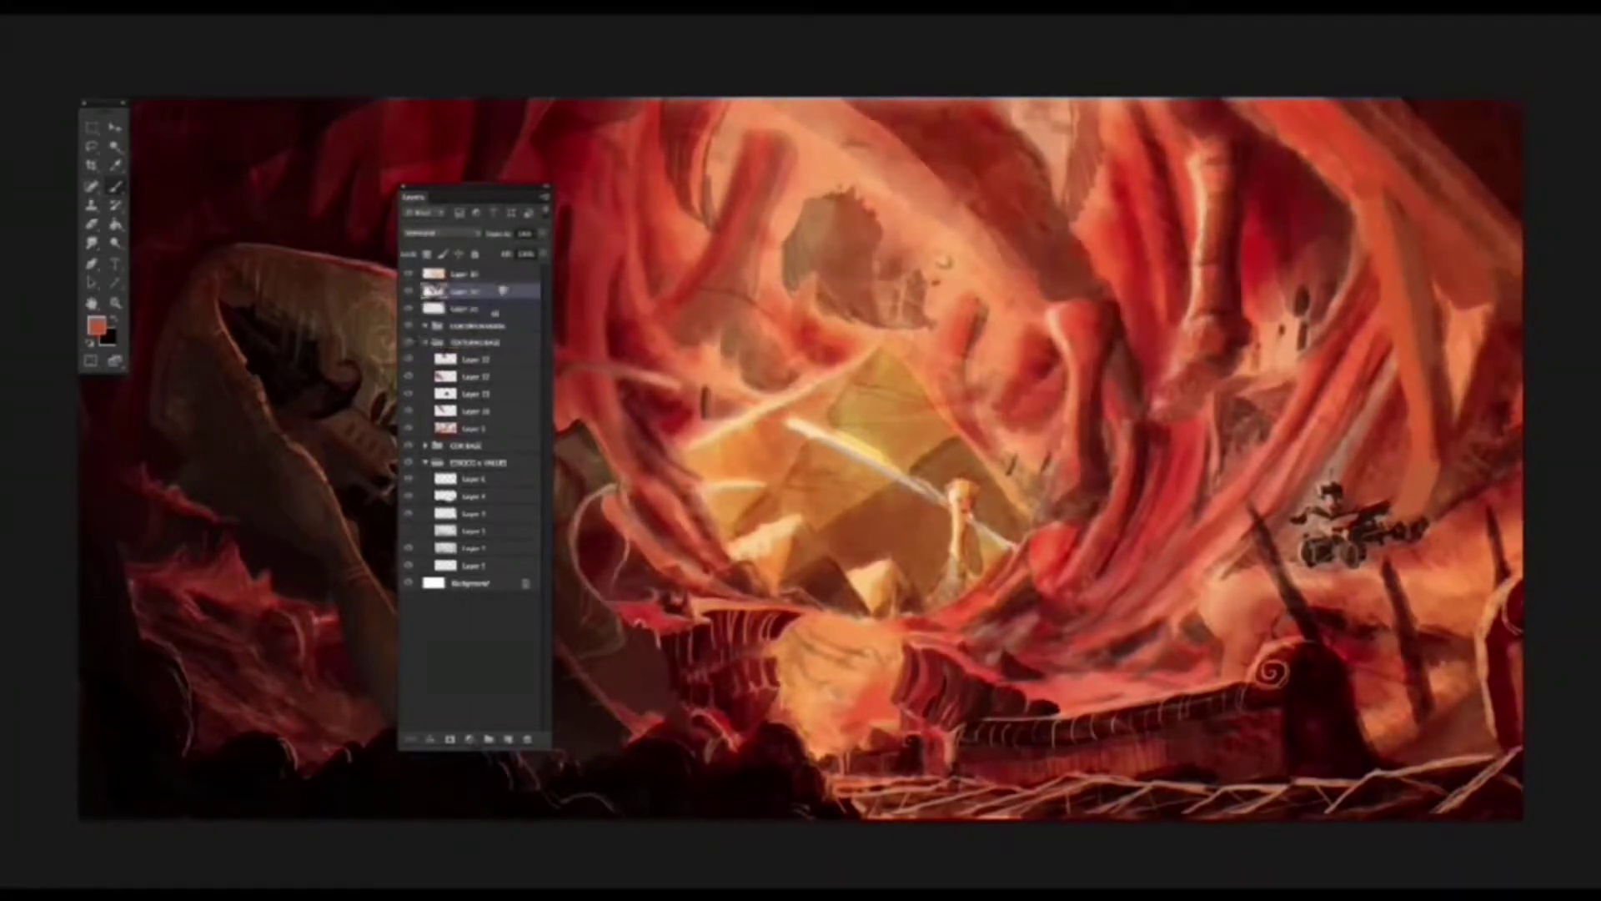
{"action": "left_click", "coordinate": [408, 309]}
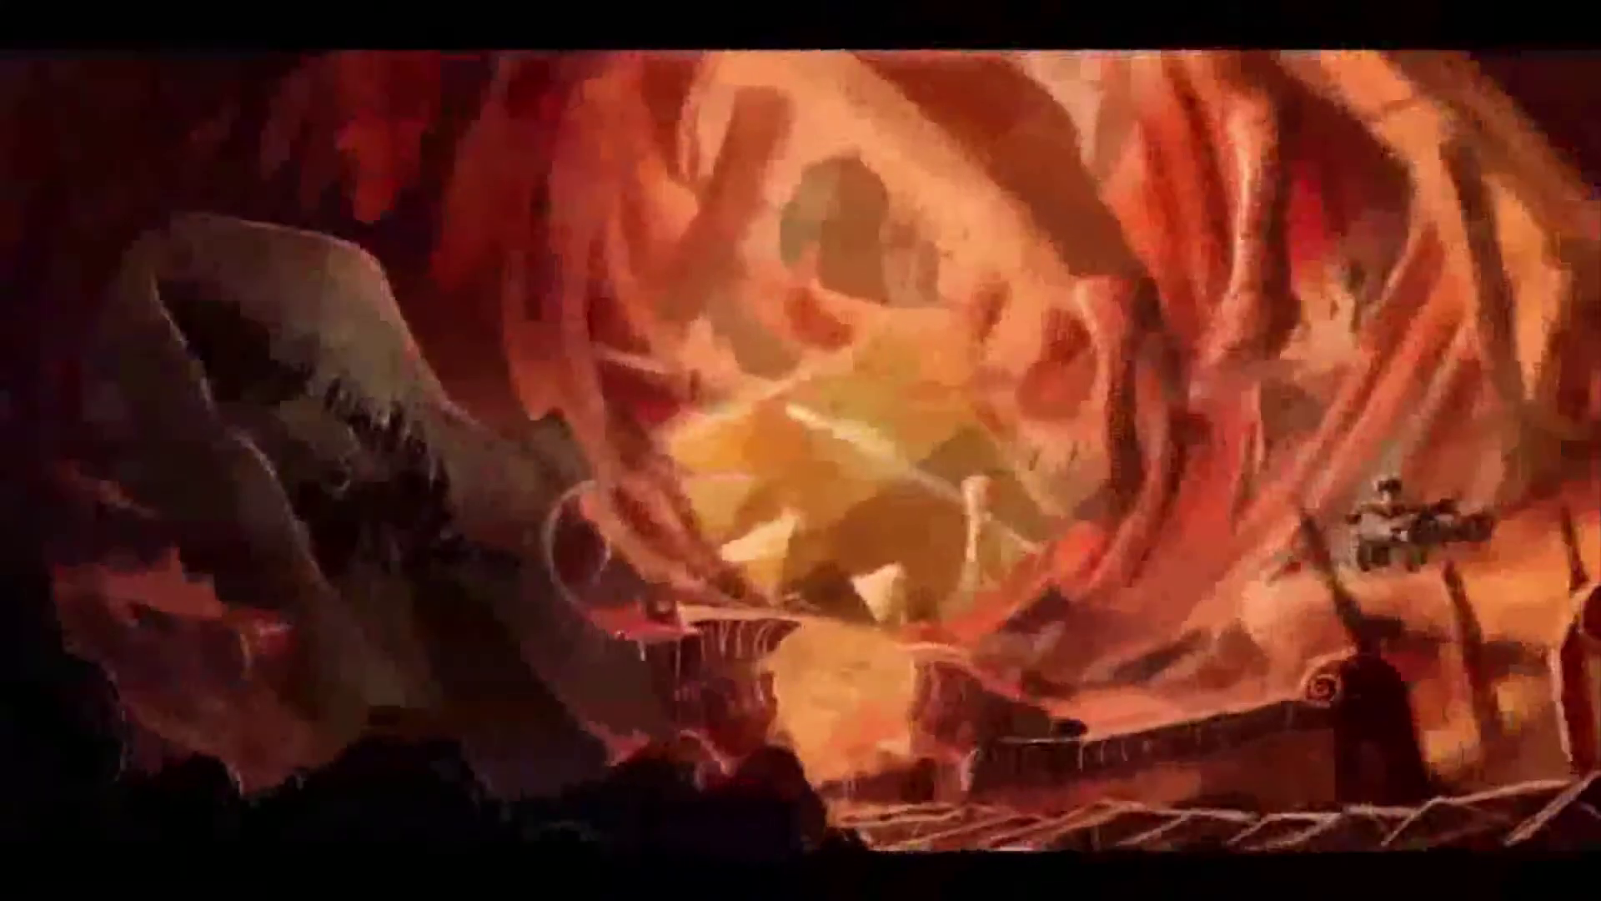